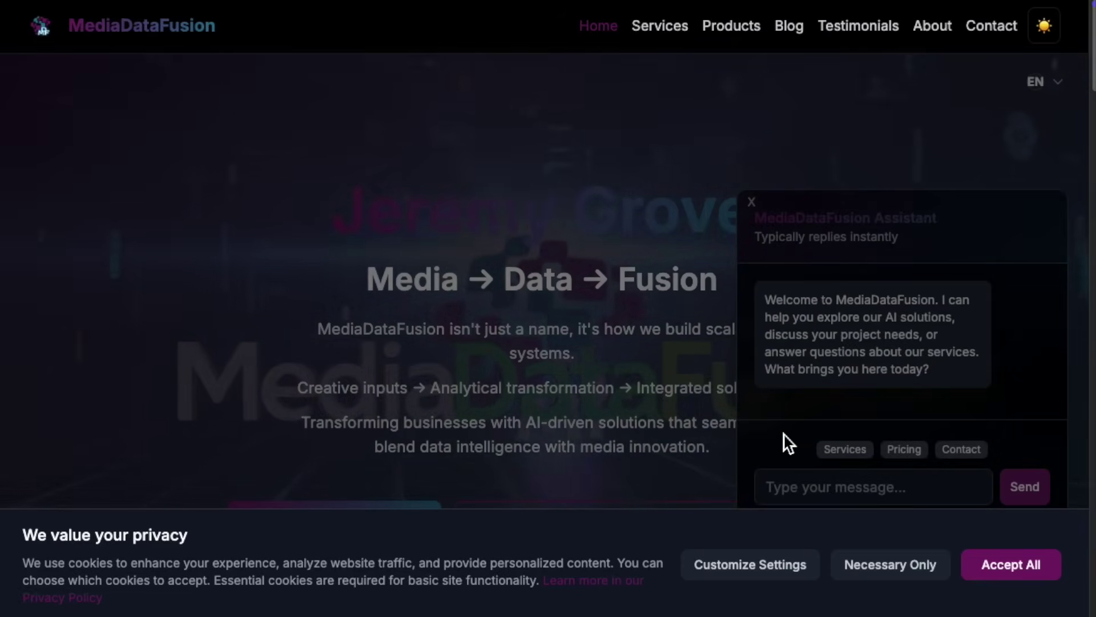
Accept only necessary cookies and close the assistant chat panel
left_click(878, 572)
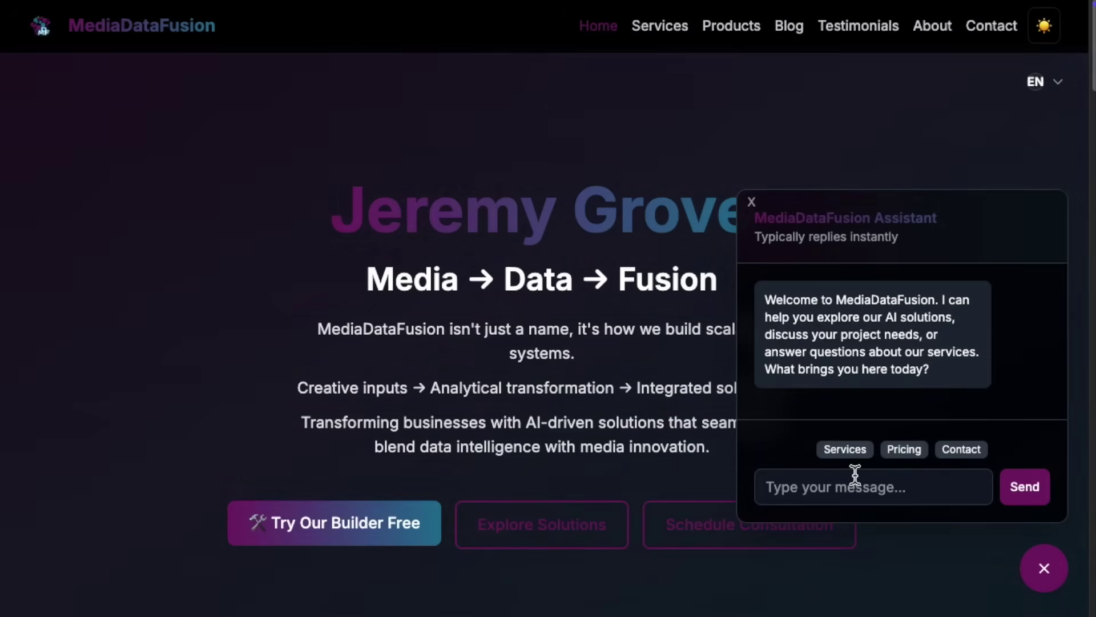
left_click(752, 203)
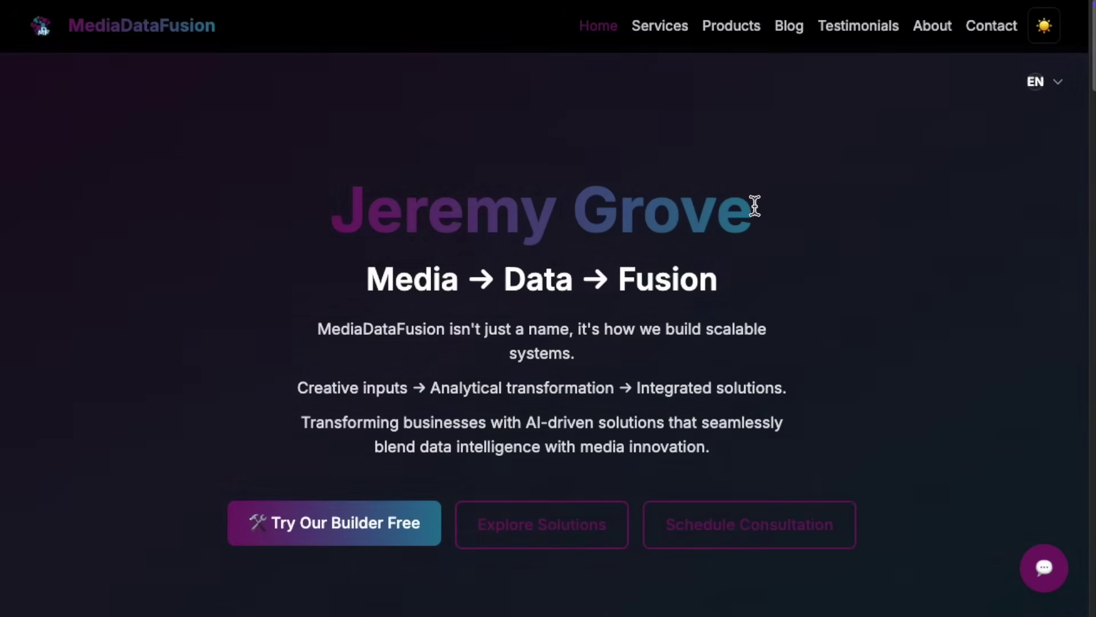
Open the Chatbot Builder and paste a license key into the Activate License dialog
left_click(361, 541)
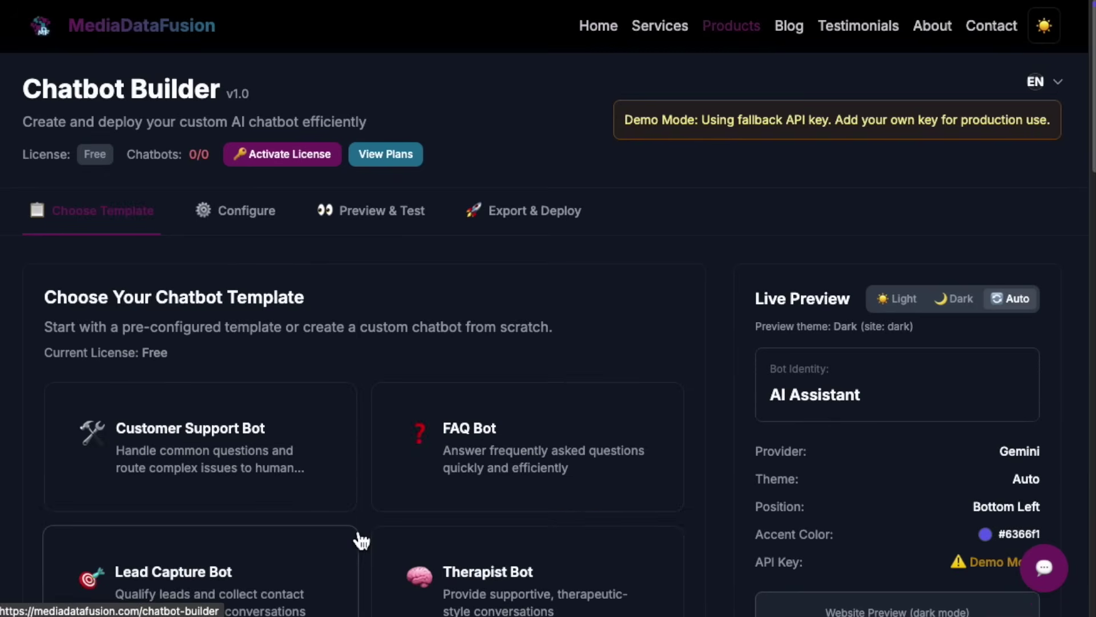
left_click(302, 163)
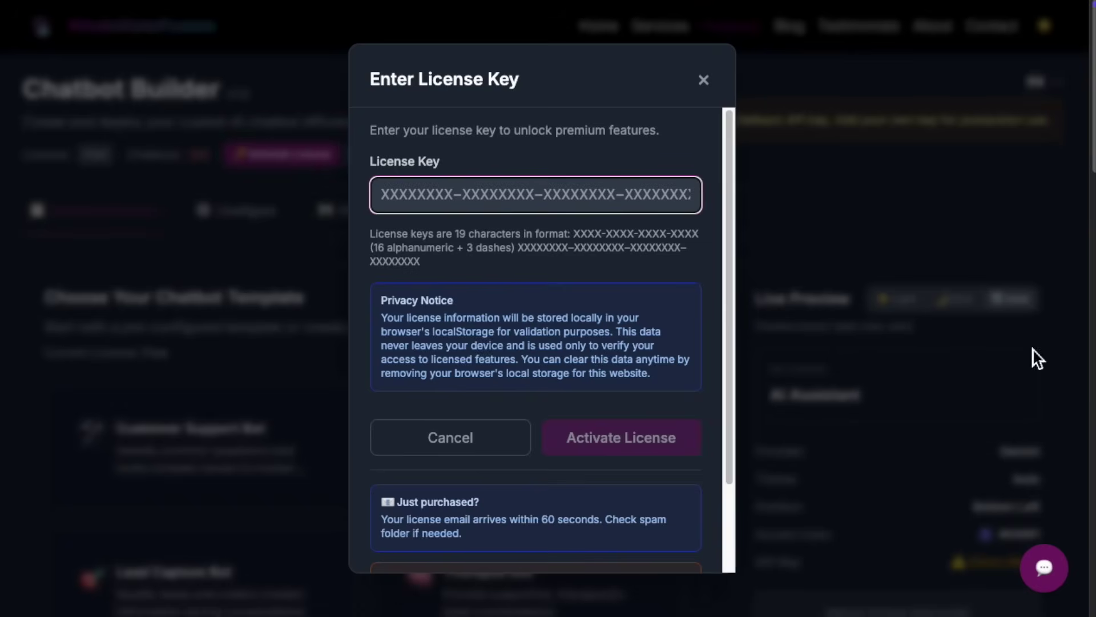
left_click(539, 197)
key("ctrl+v")
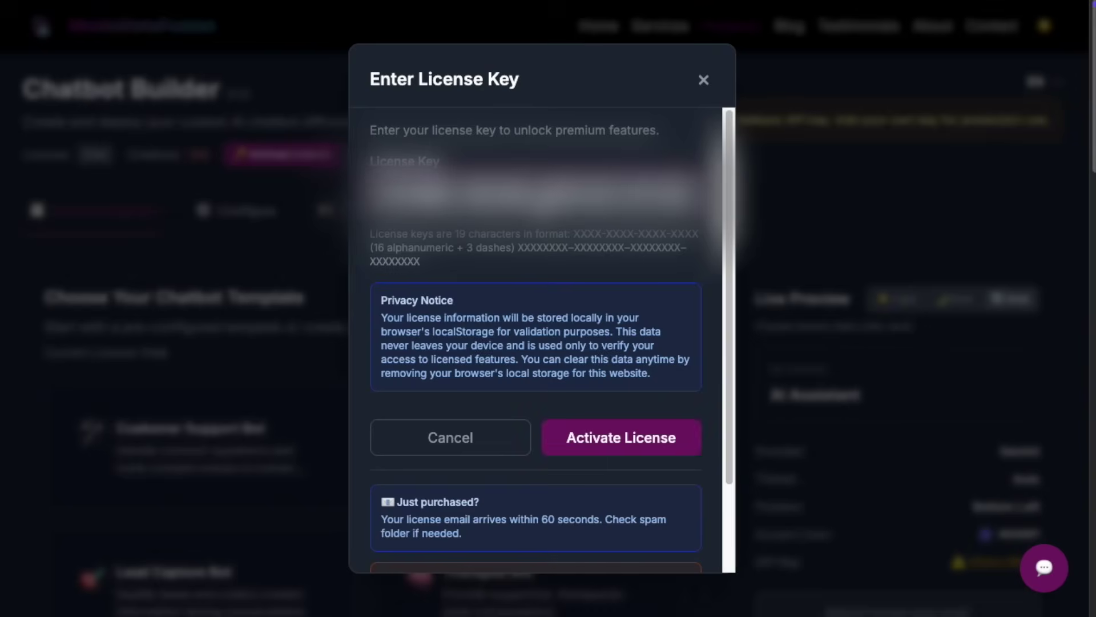
Activate the pasted Pro license and close the assistant chat widget
left_click(635, 452)
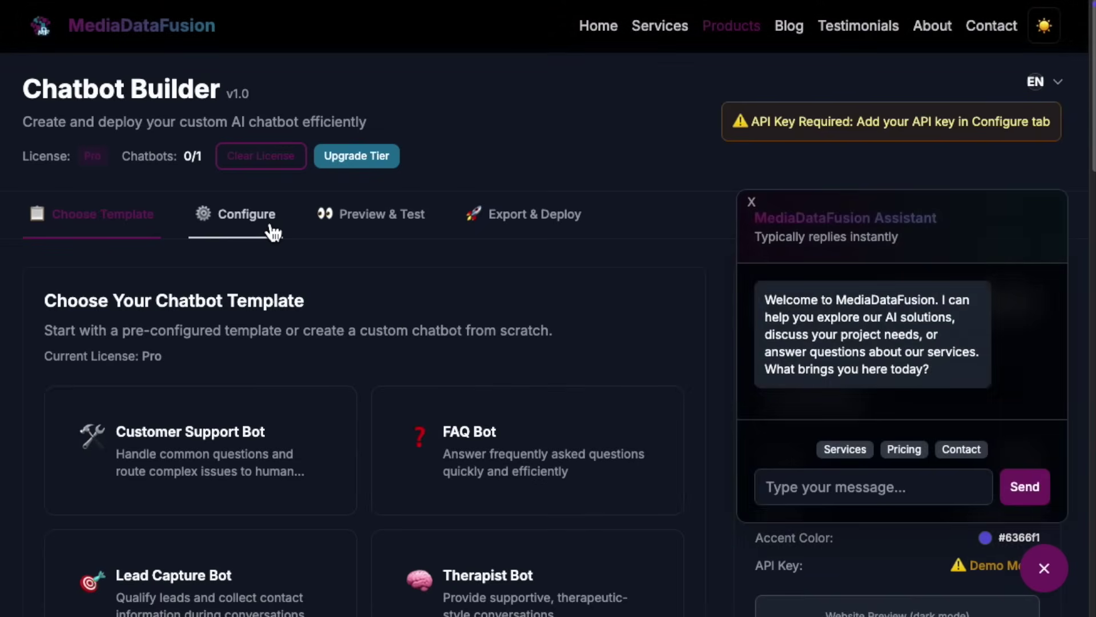
scroll(273, 232, "down", 2)
scroll(282, 224, "down", 2)
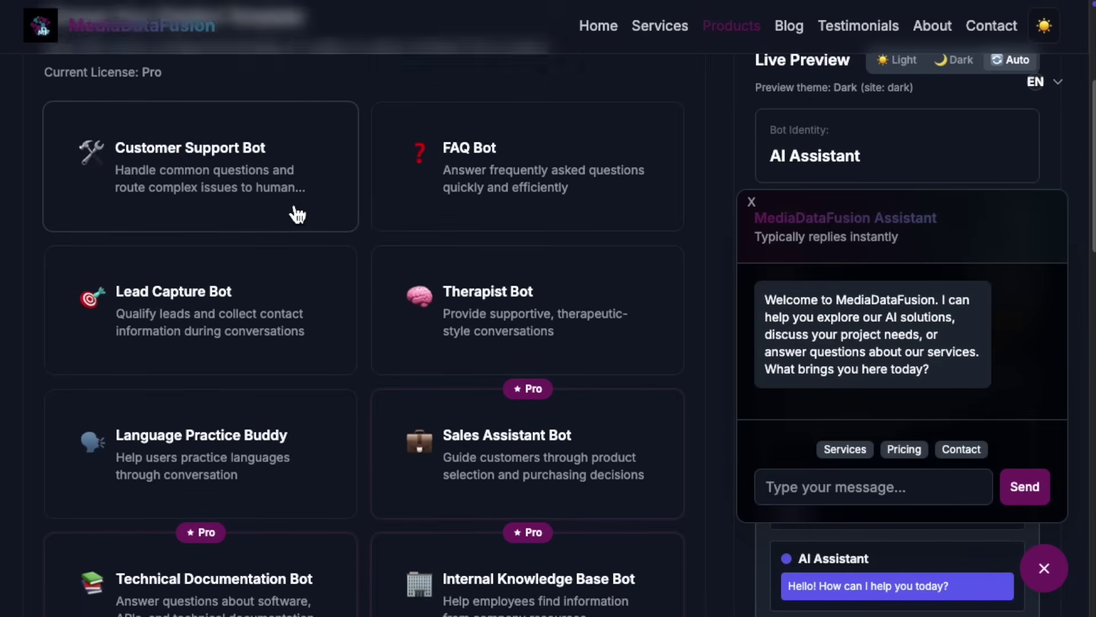
scroll(296, 214, "down", 1)
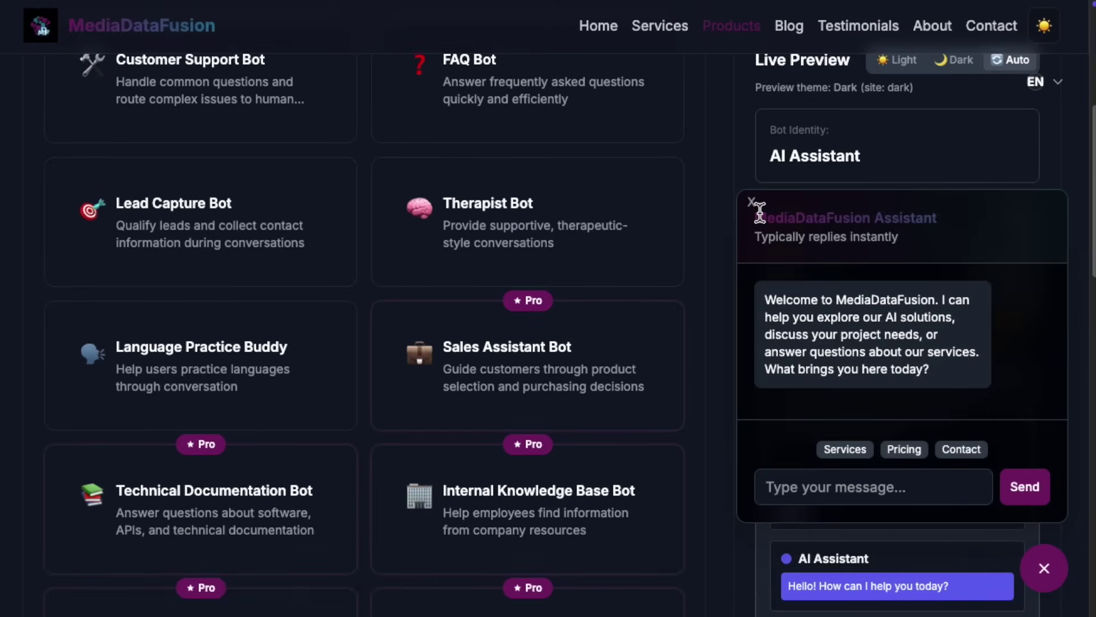
left_click(751, 203)
scroll(318, 299, "down", 1)
scroll(318, 289, "down", 1)
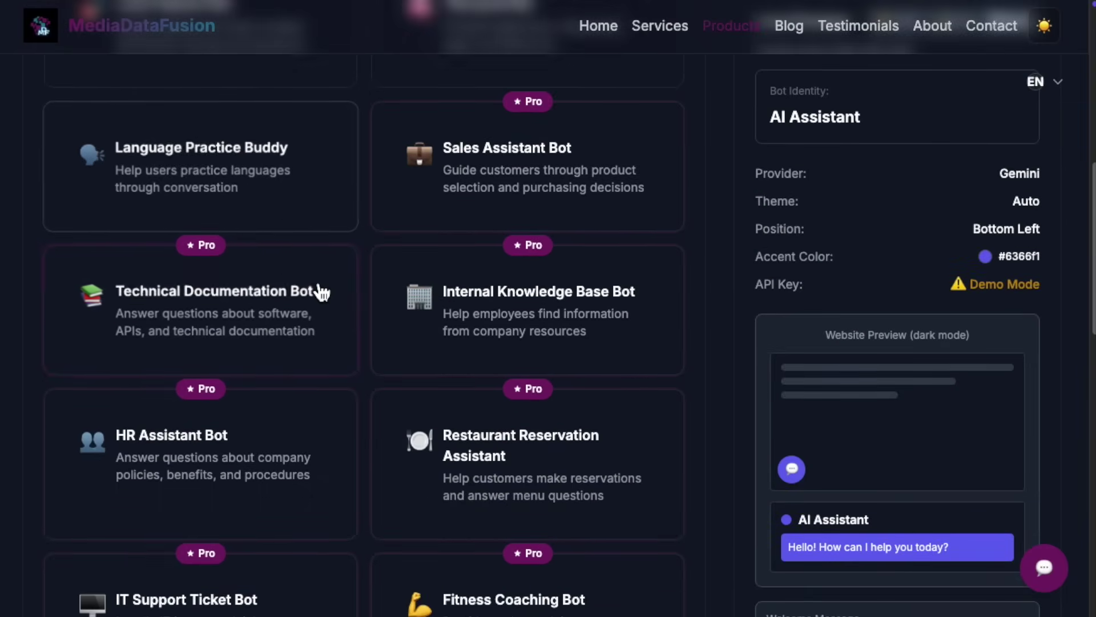
scroll(325, 294, "down", 1)
scroll(326, 299, "down", 2)
scroll(326, 299, "down", 1)
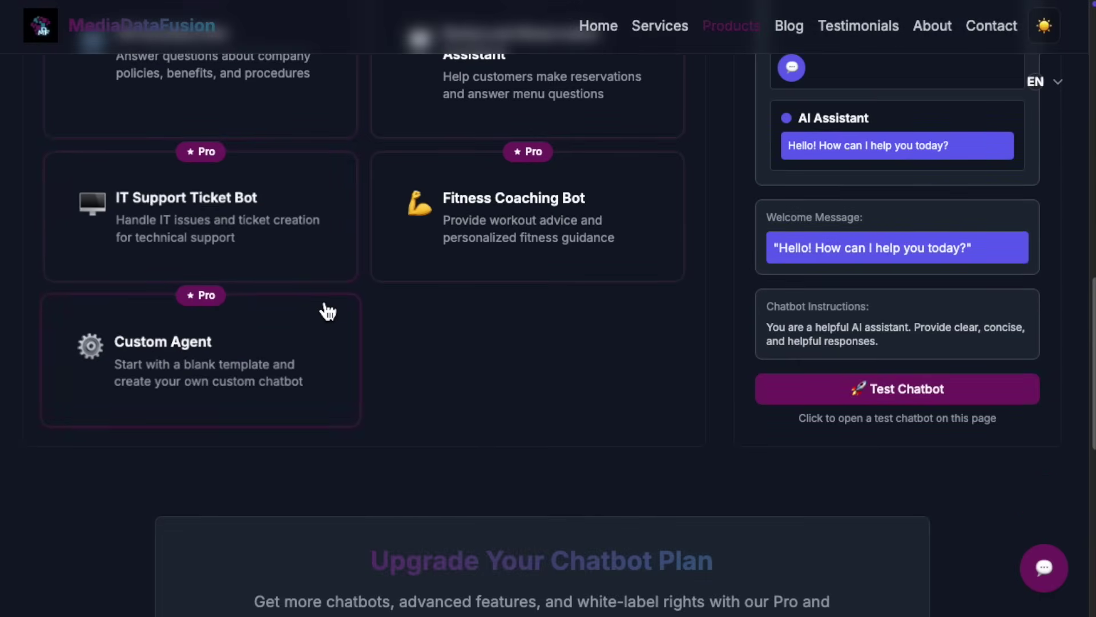
scroll(328, 310, "down", 1)
scroll(324, 308, "up", 1)
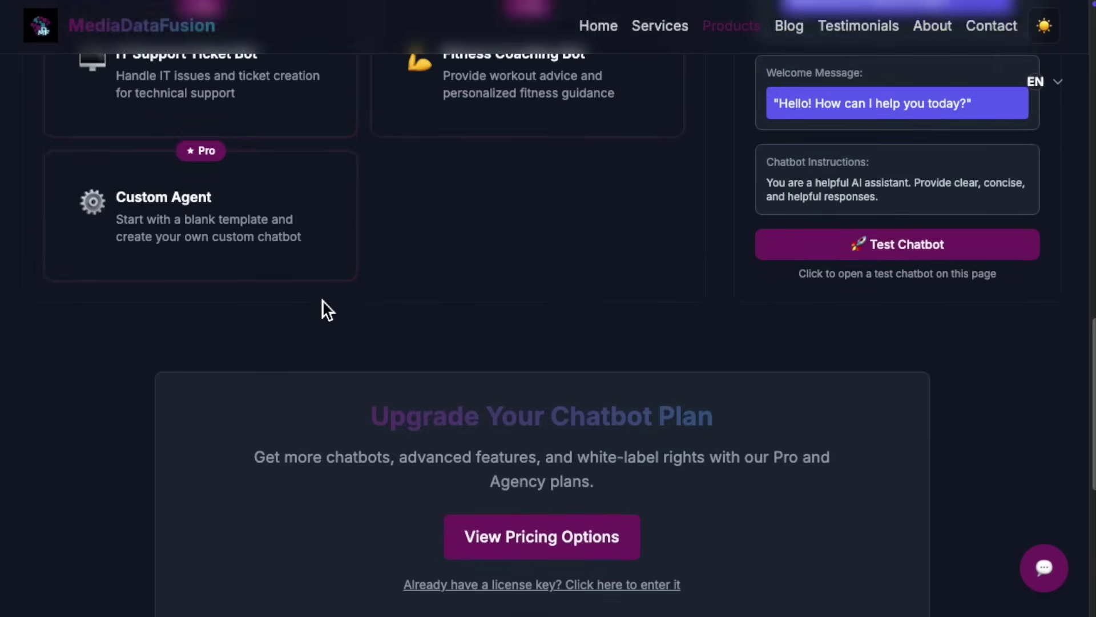
scroll(326, 313, "up", 2)
scroll(325, 313, "up", 2)
scroll(325, 314, "up", 1)
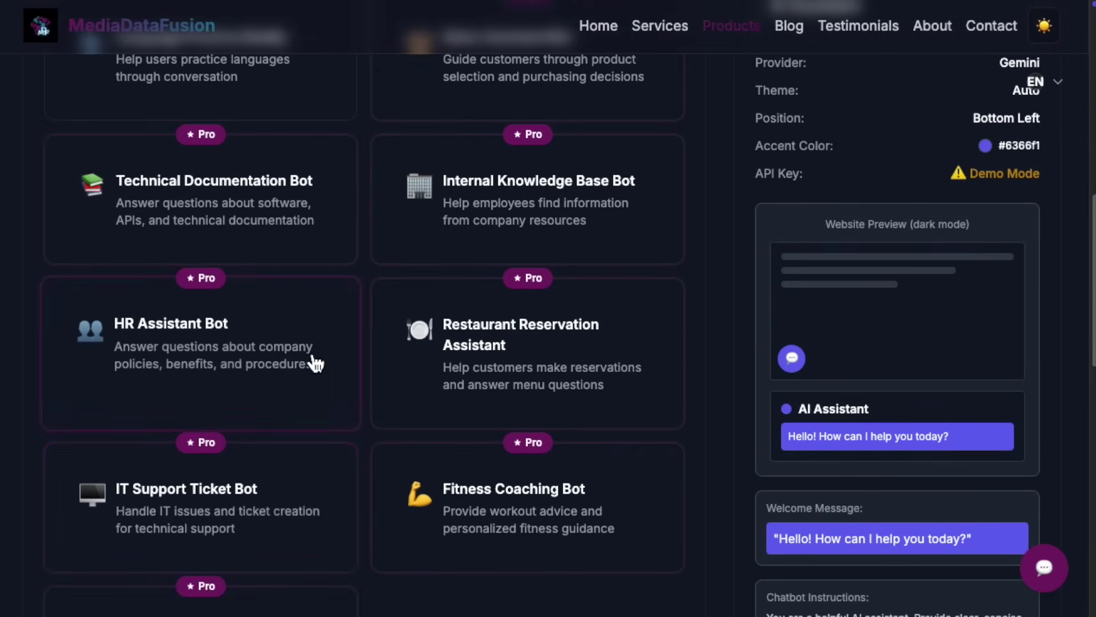
scroll(315, 362, "up", 1)
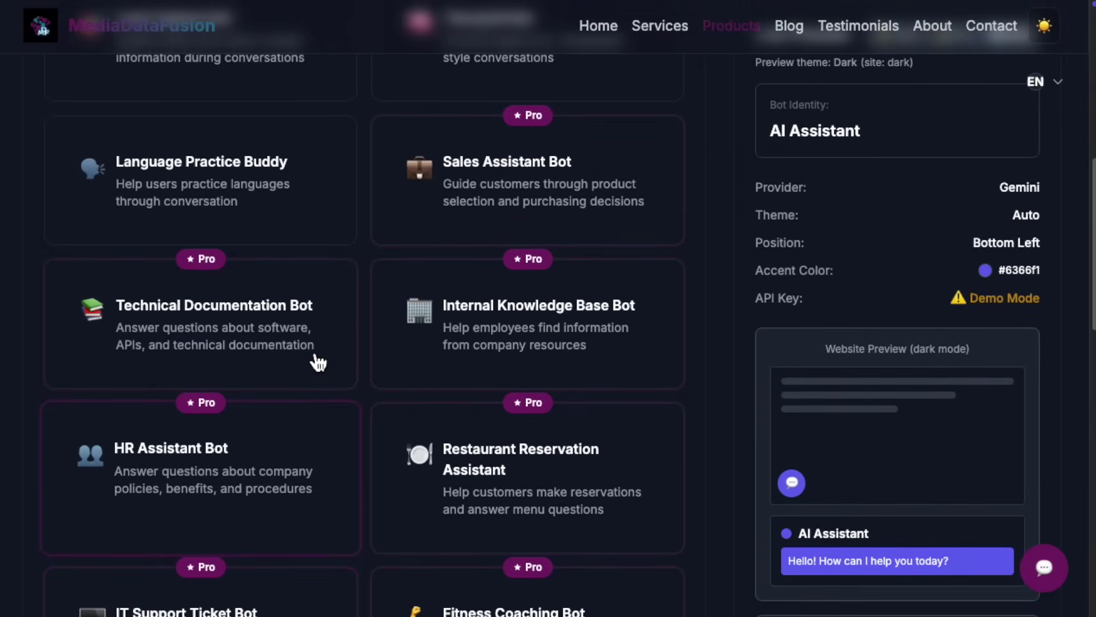
scroll(315, 364, "up", 2)
scroll(306, 374, "down", 1)
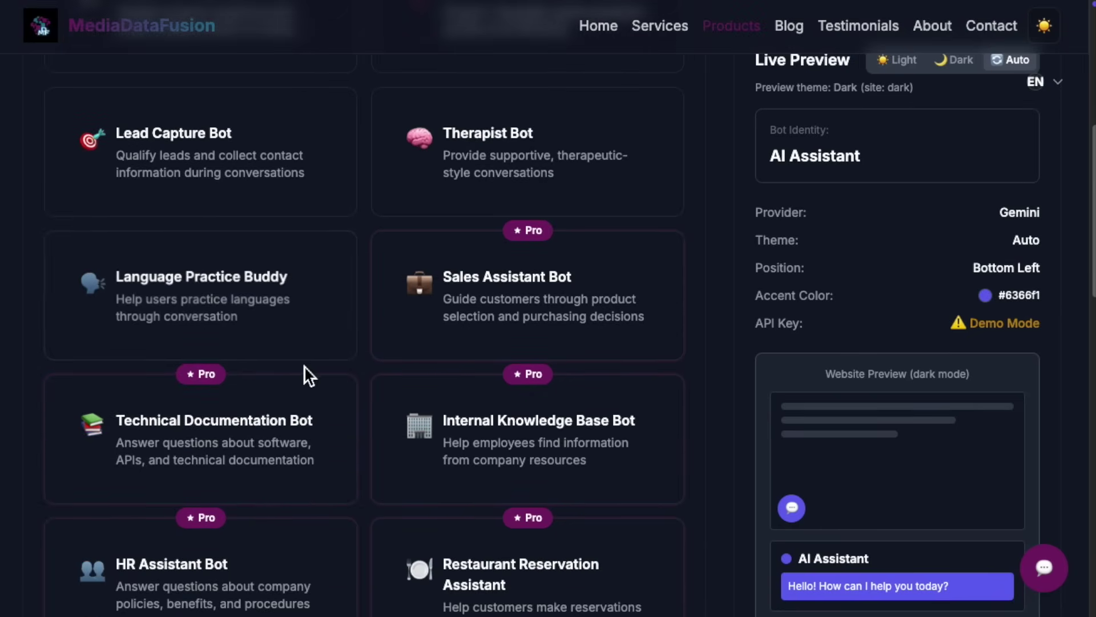
scroll(304, 376, "down", 2)
scroll(304, 376, "up", 1)
scroll(304, 394, "down", 1)
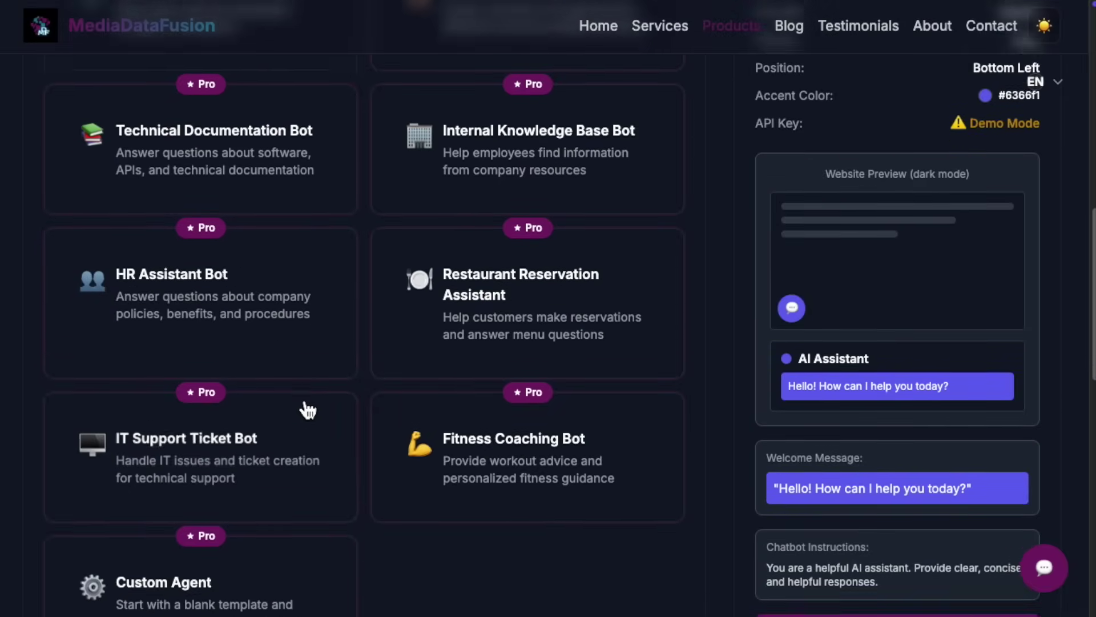
scroll(306, 413, "down", 1)
scroll(294, 403, "down", 1)
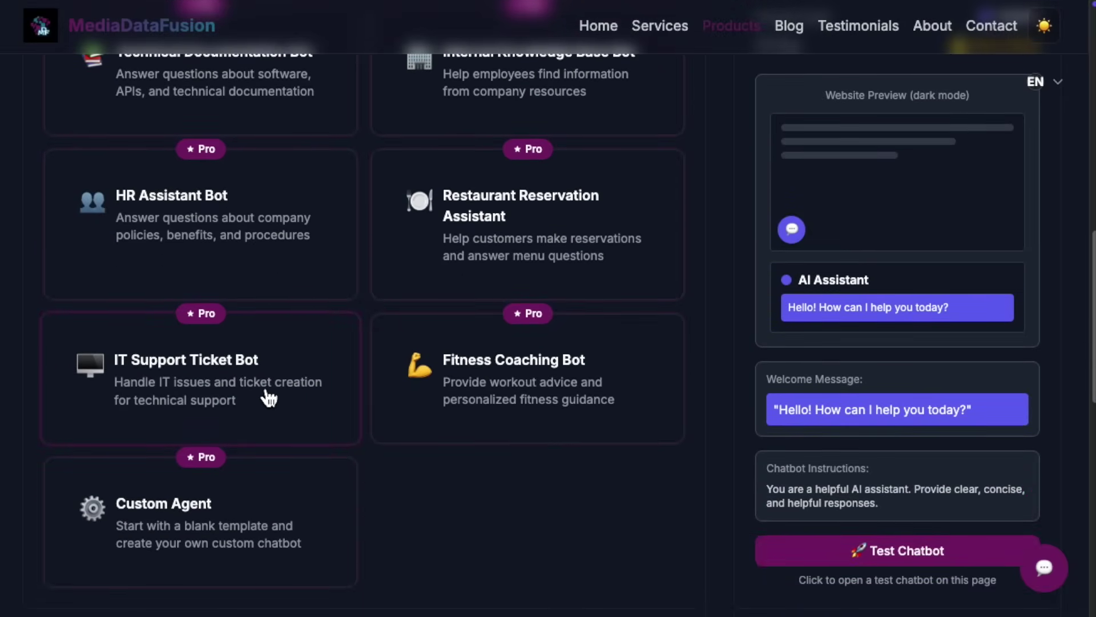
Apply the IT Support Ticket Bot template and compare the DeepSeek and OpenRouter models
left_click(268, 396)
scroll(264, 388, "up", 1)
scroll(263, 387, "up", 3)
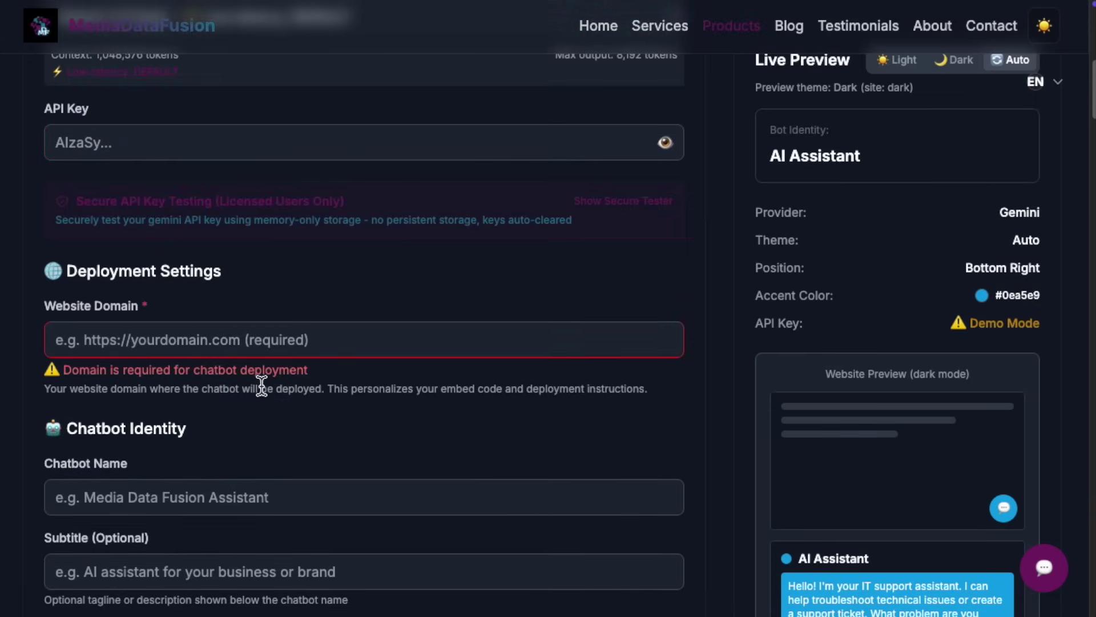
scroll(263, 388, "up", 4)
scroll(261, 378, "up", 2)
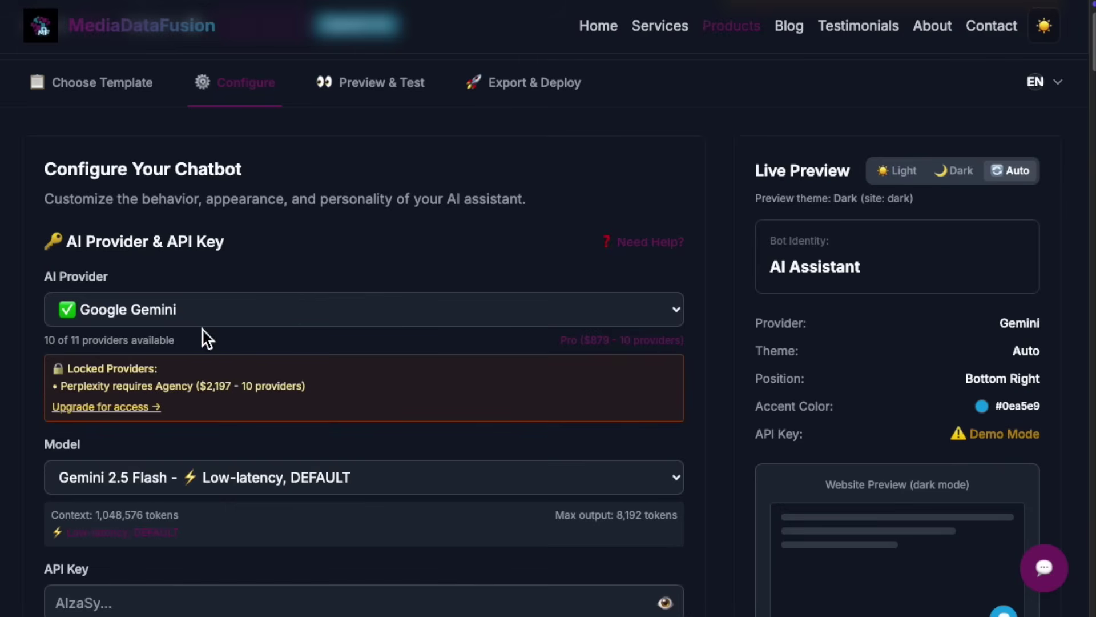
scroll(166, 320, "down", 1)
left_click(163, 253)
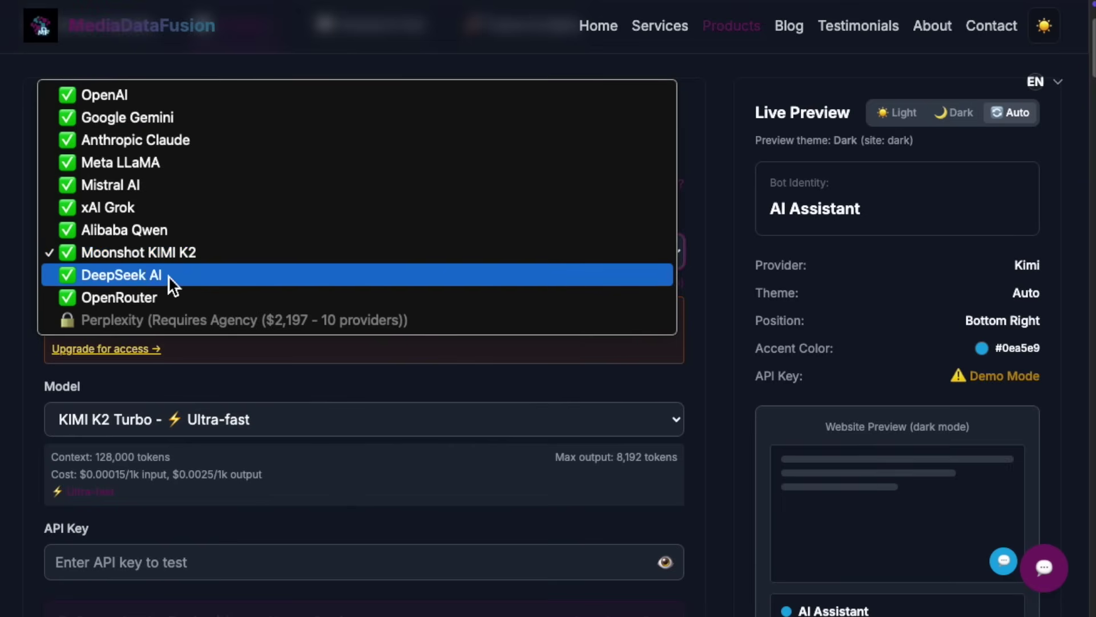
left_click(169, 276)
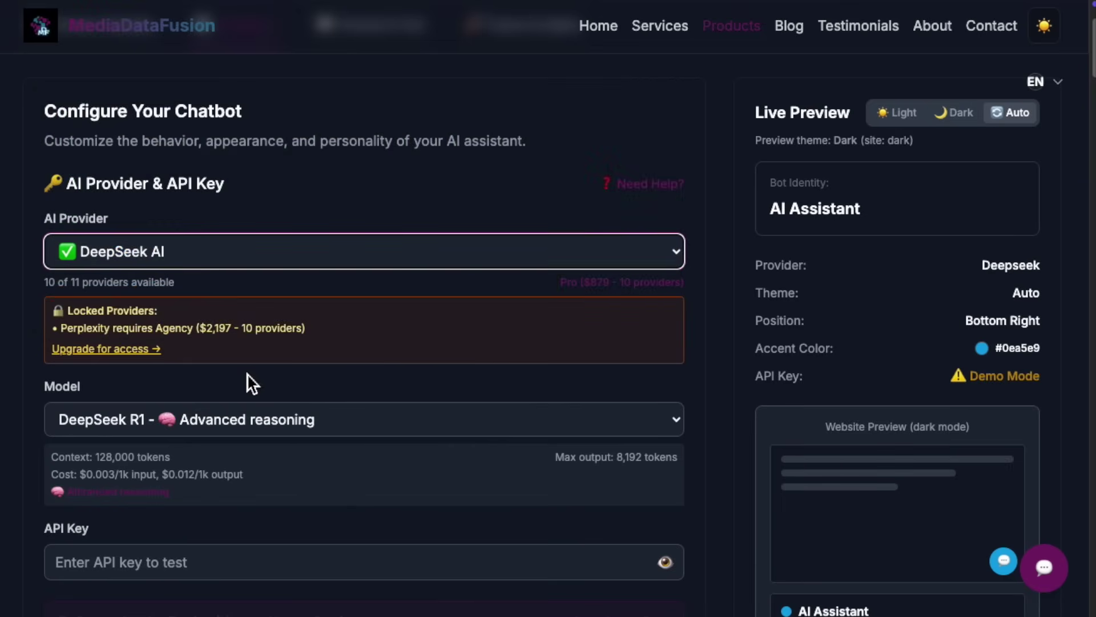
left_click(243, 419)
left_click(180, 257)
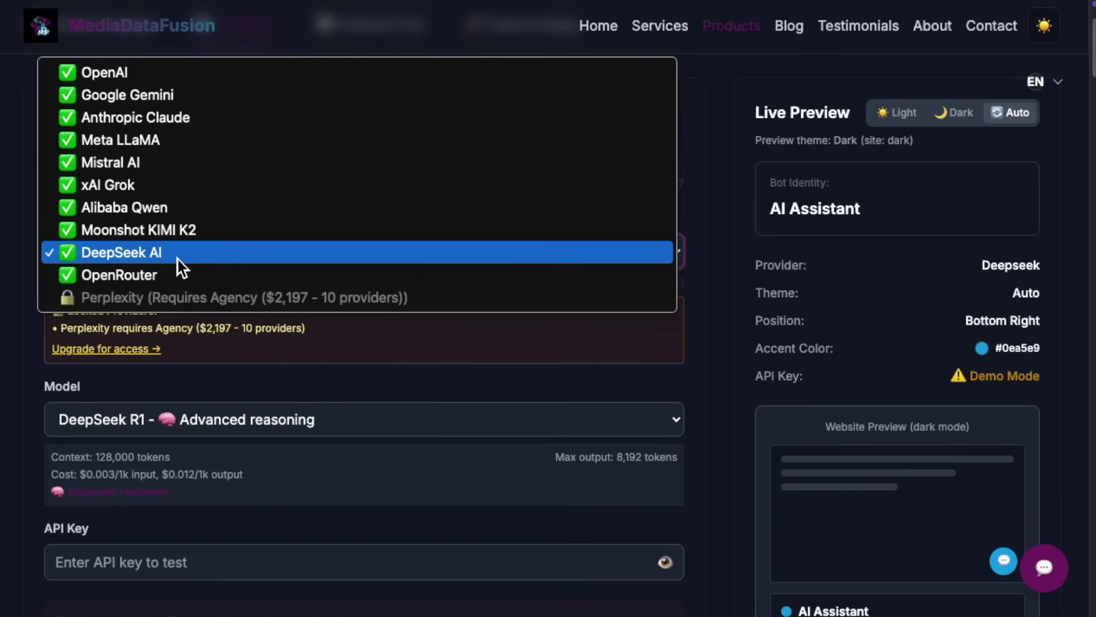
left_click(176, 275)
left_click(227, 423)
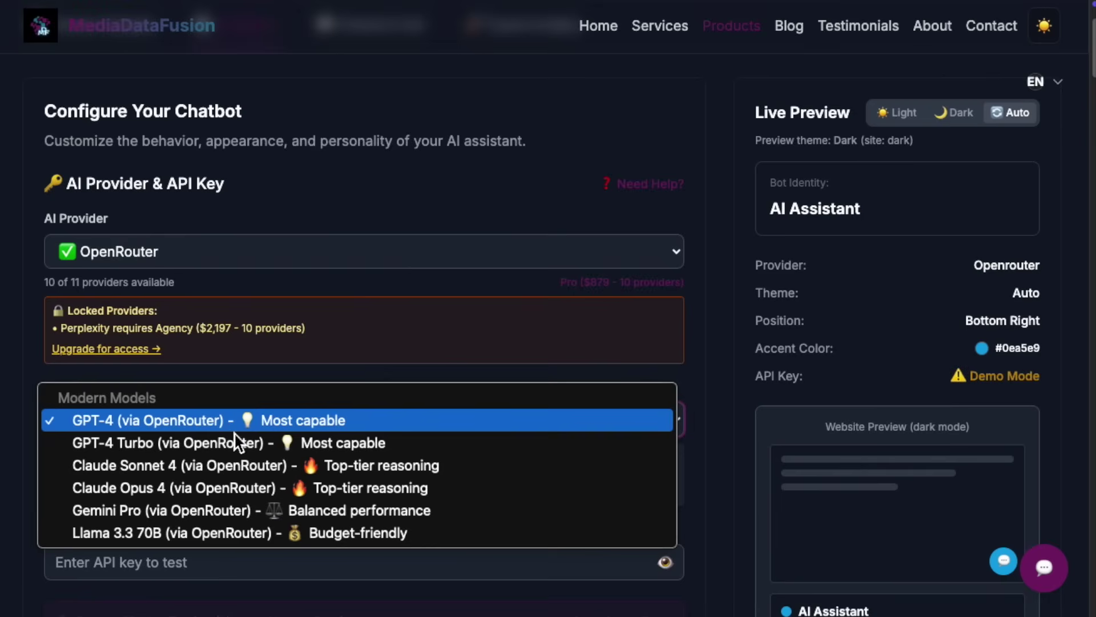
Set the AI provider to OpenAI with the GPT-5 Chat Latest model
left_click(232, 247)
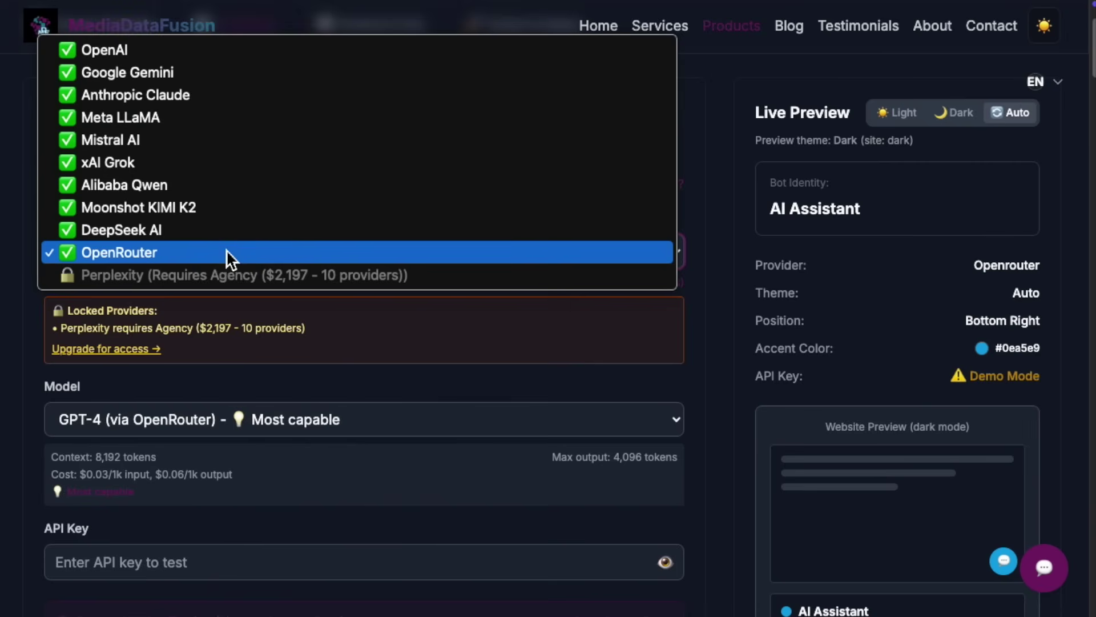
left_click(177, 52)
left_click(192, 420)
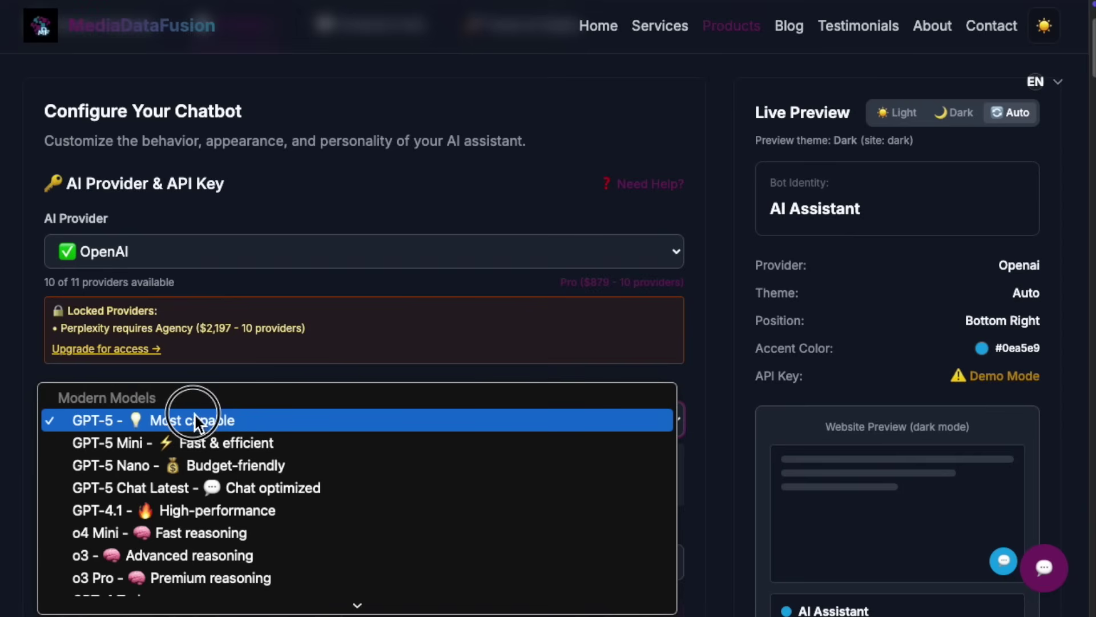
left_click(214, 487)
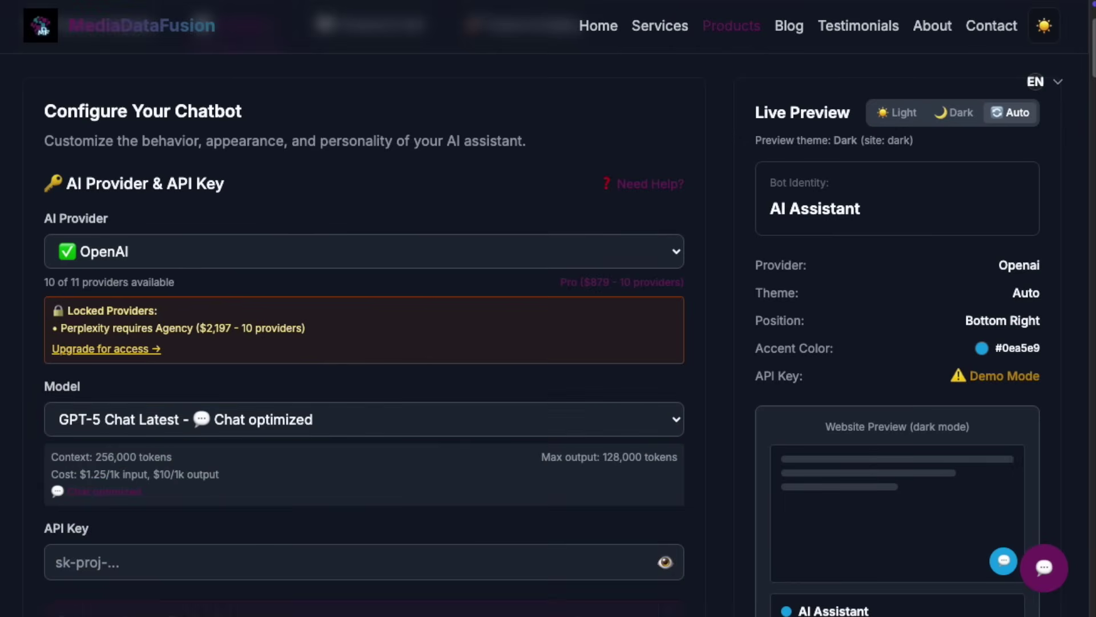
scroll(286, 331, "down", 2)
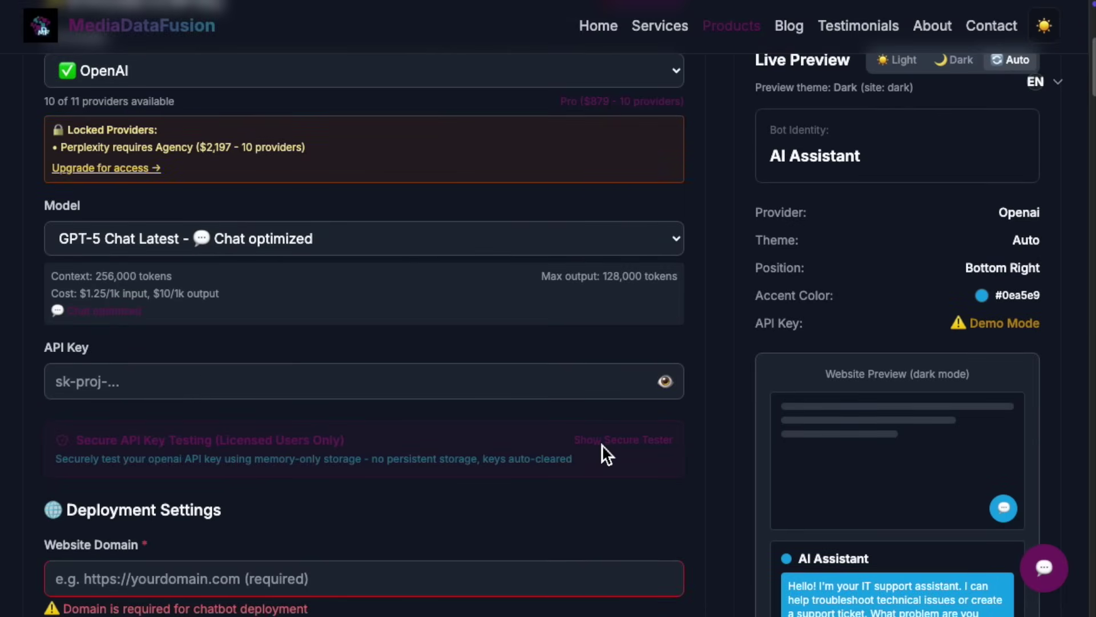
Verify the OpenAI key in the secure tester, then save it as the bot's API key
left_click(605, 443)
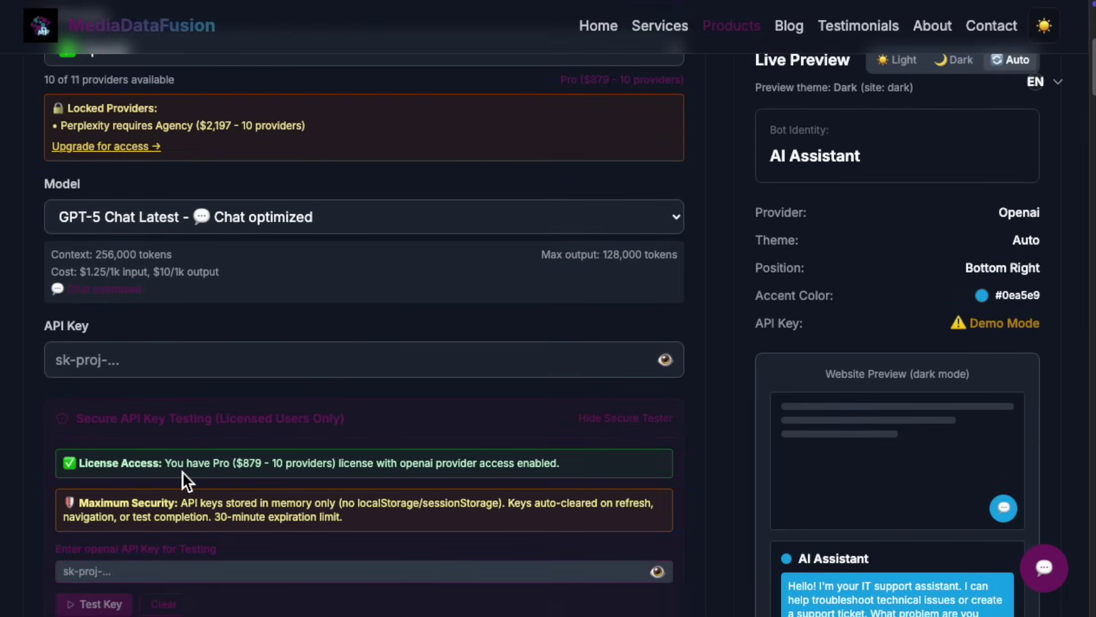
scroll(171, 440, "down", 1)
left_click(176, 539)
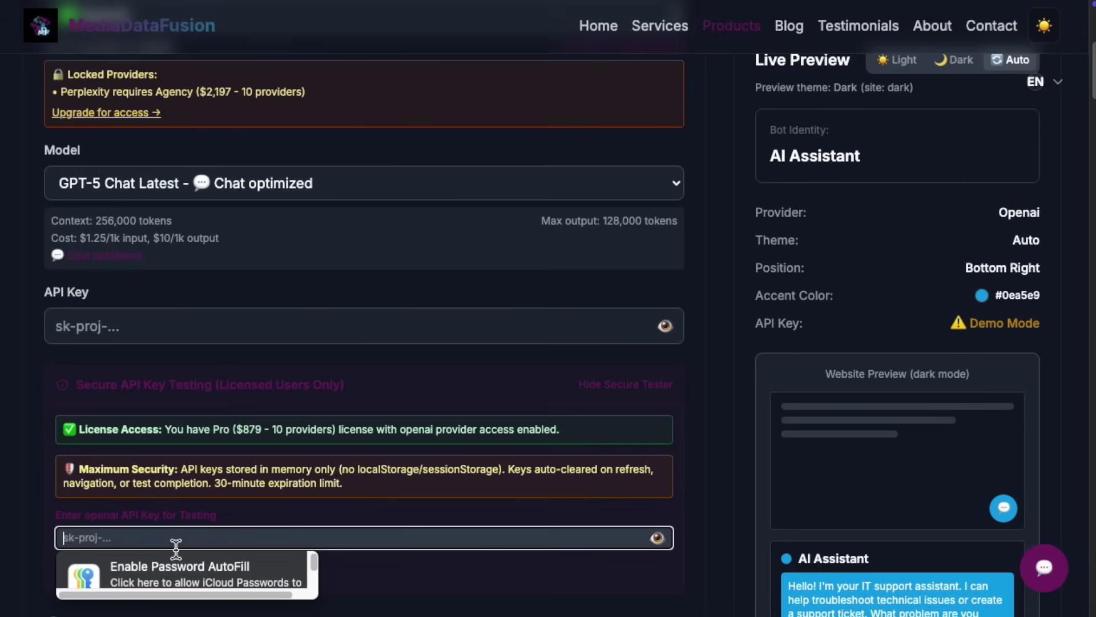
key("ctrl+v")
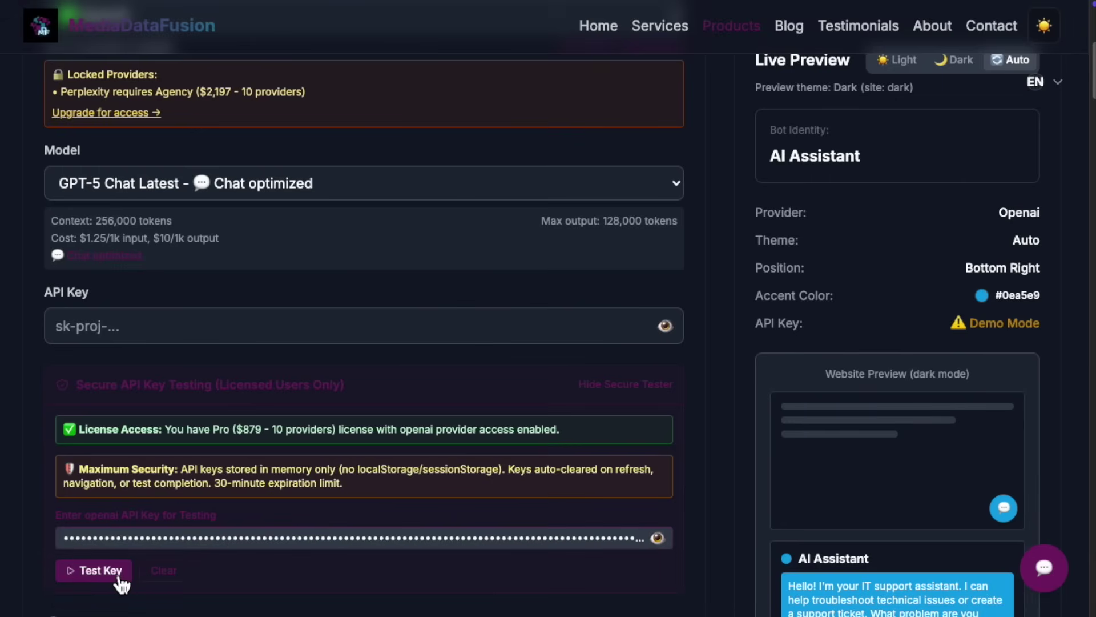
left_click(98, 570)
scroll(389, 519, "down", 2)
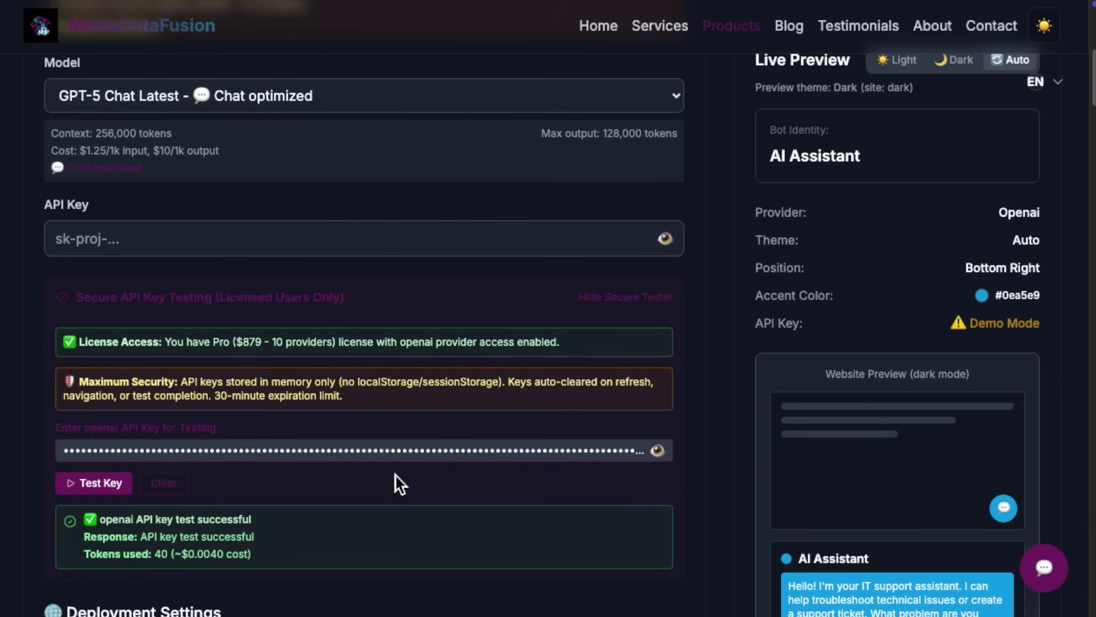
left_click(120, 243)
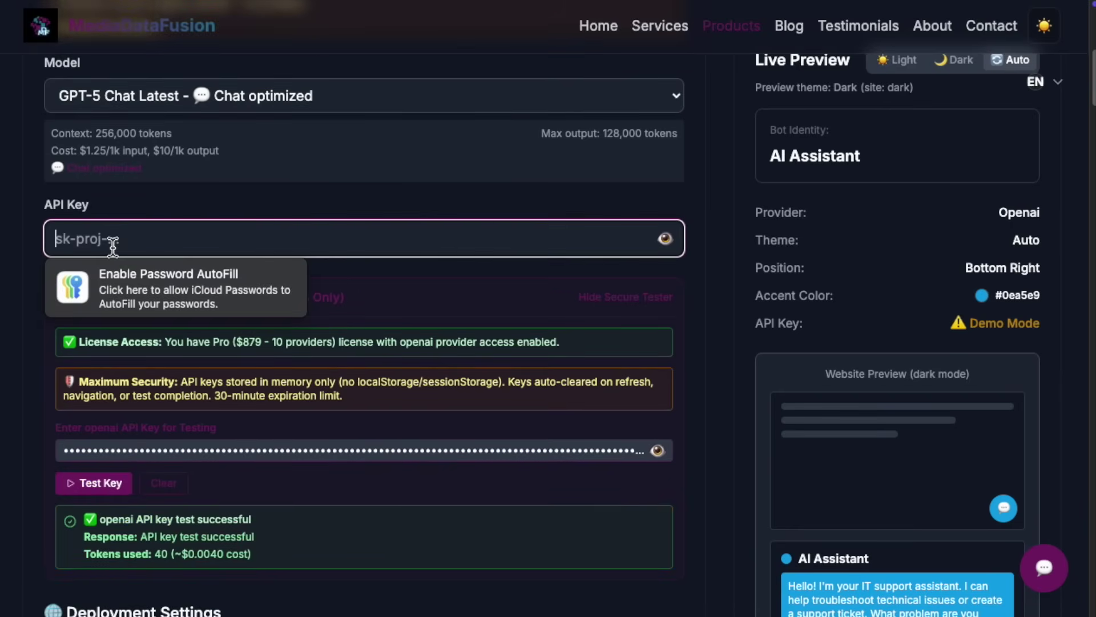
key("ctrl+v")
scroll(203, 308, "down", 1)
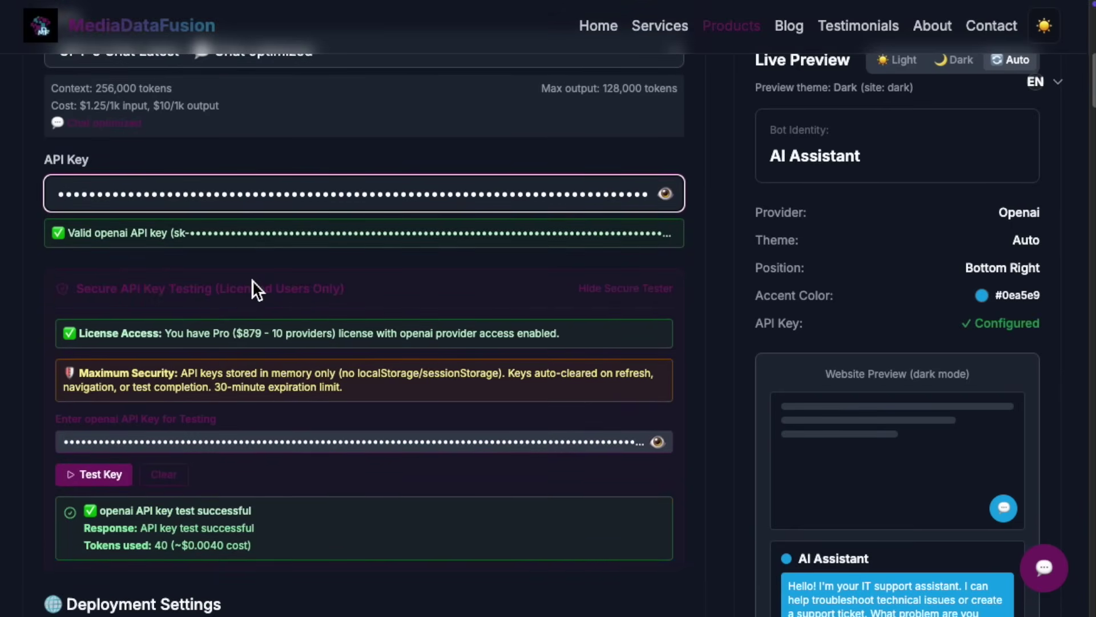
scroll(274, 266, "down", 1)
scroll(286, 256, "down", 2)
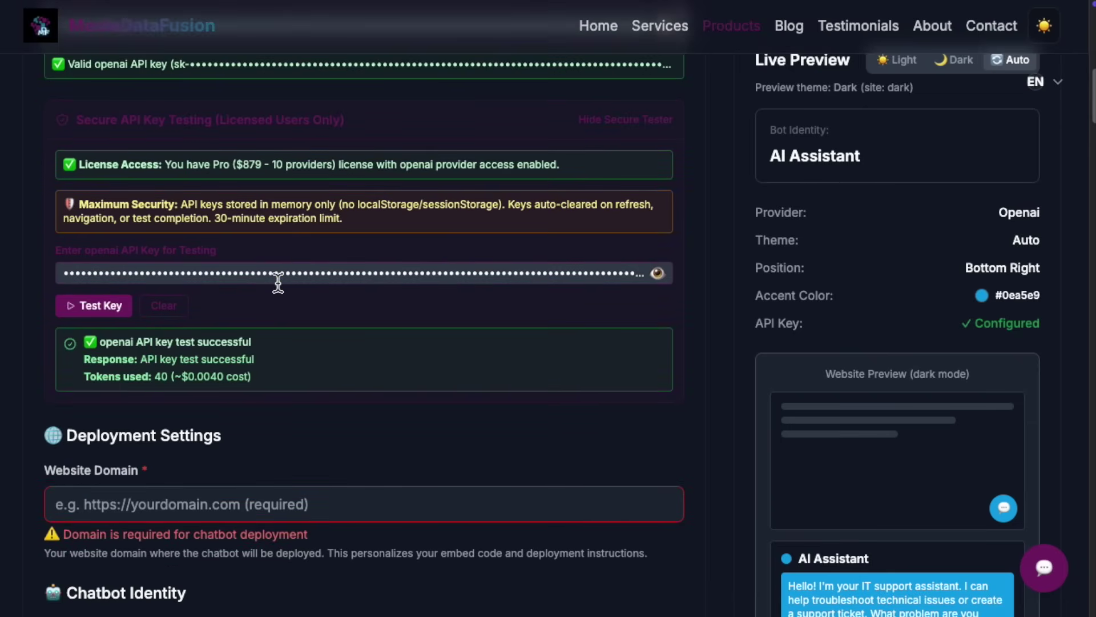
scroll(294, 320, "down", 1)
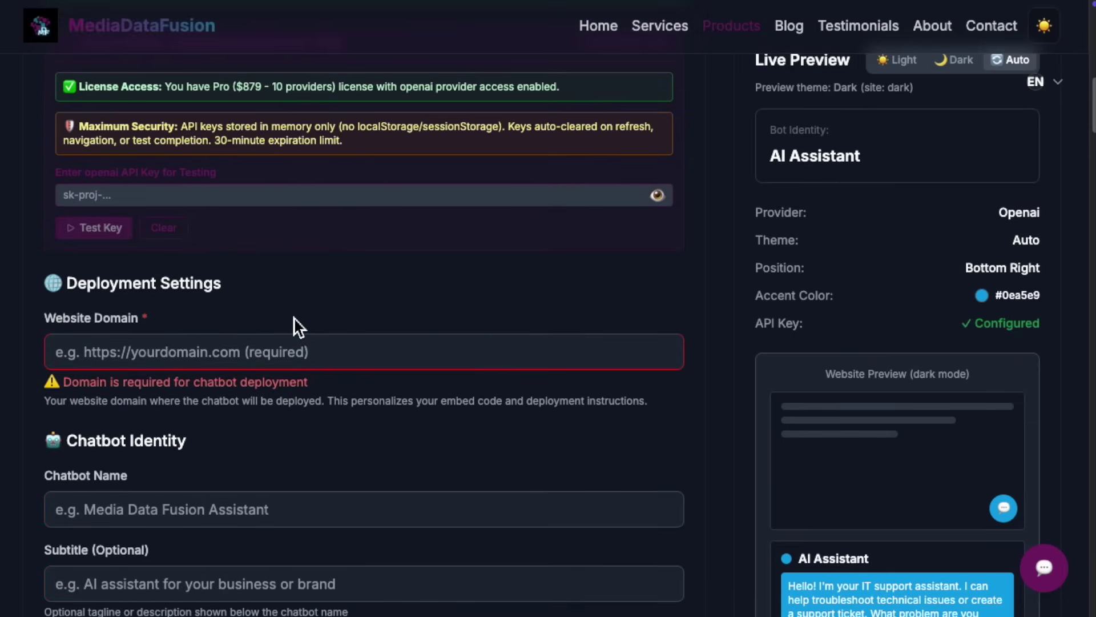
scroll(295, 319, "up", 1)
scroll(308, 325, "down", 1)
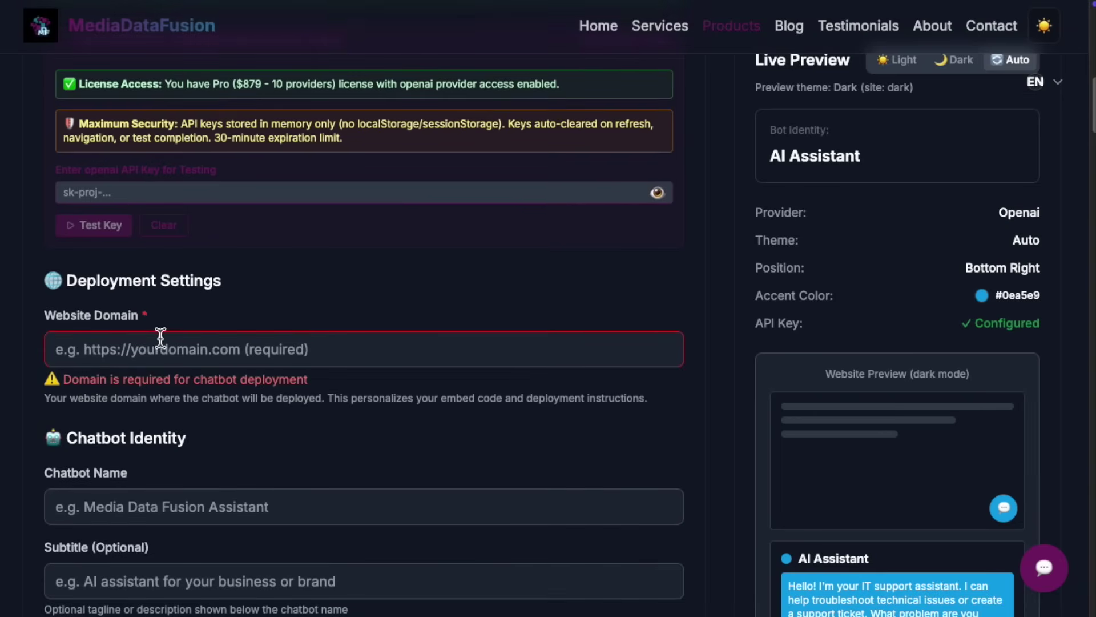
Enter mediadatafusion.com as the deployment website domain
left_click(151, 353)
type("med")
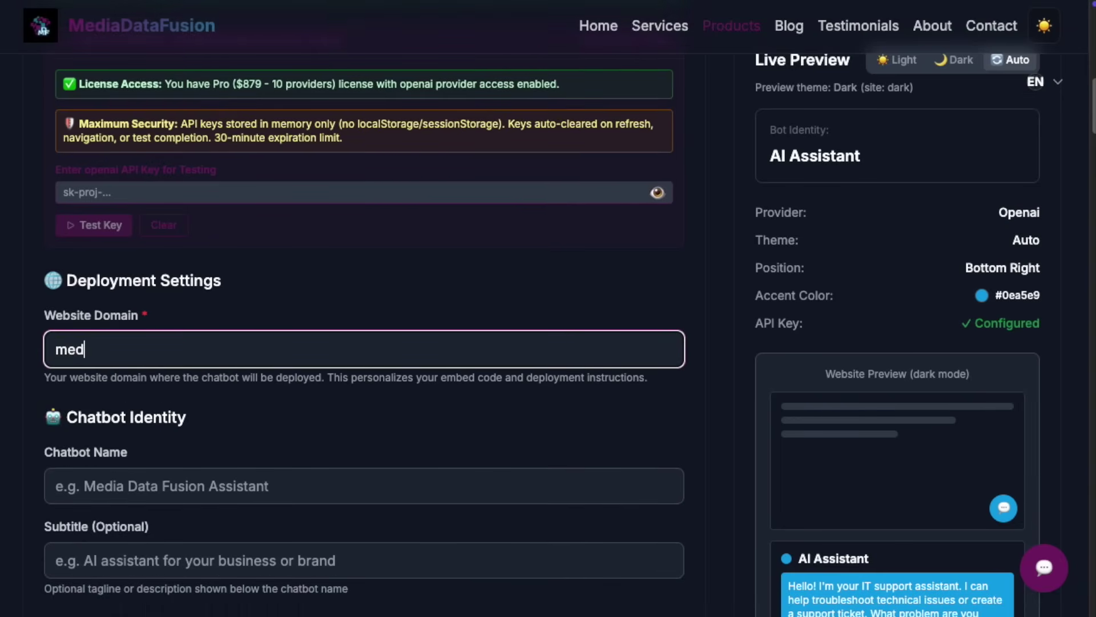
type("iadataf")
type("usio")
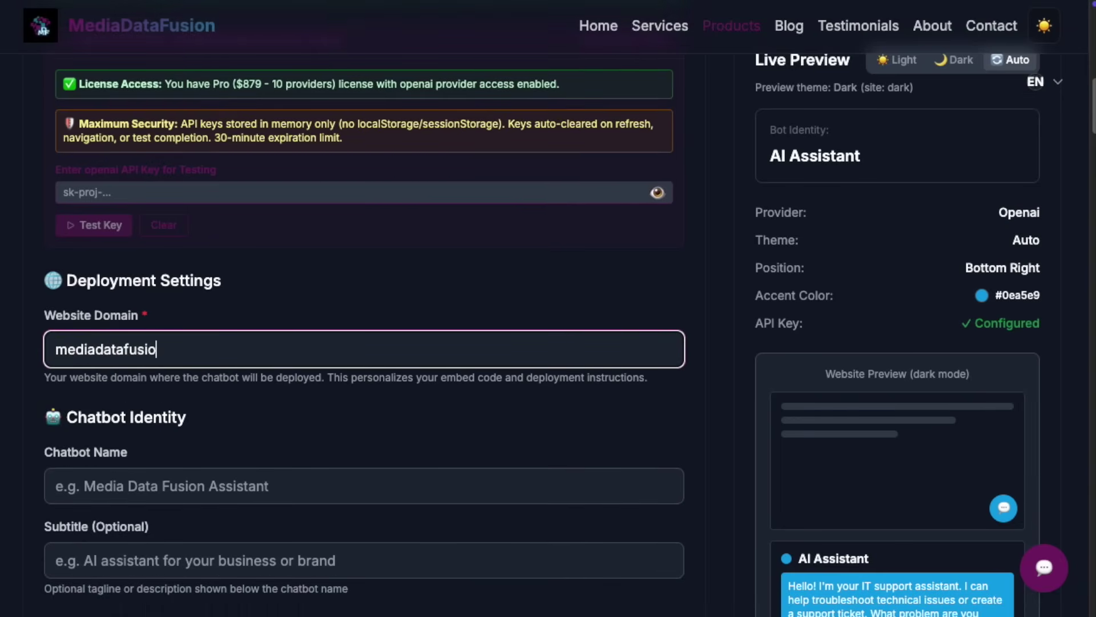
type("n.com")
scroll(127, 403, "down", 1)
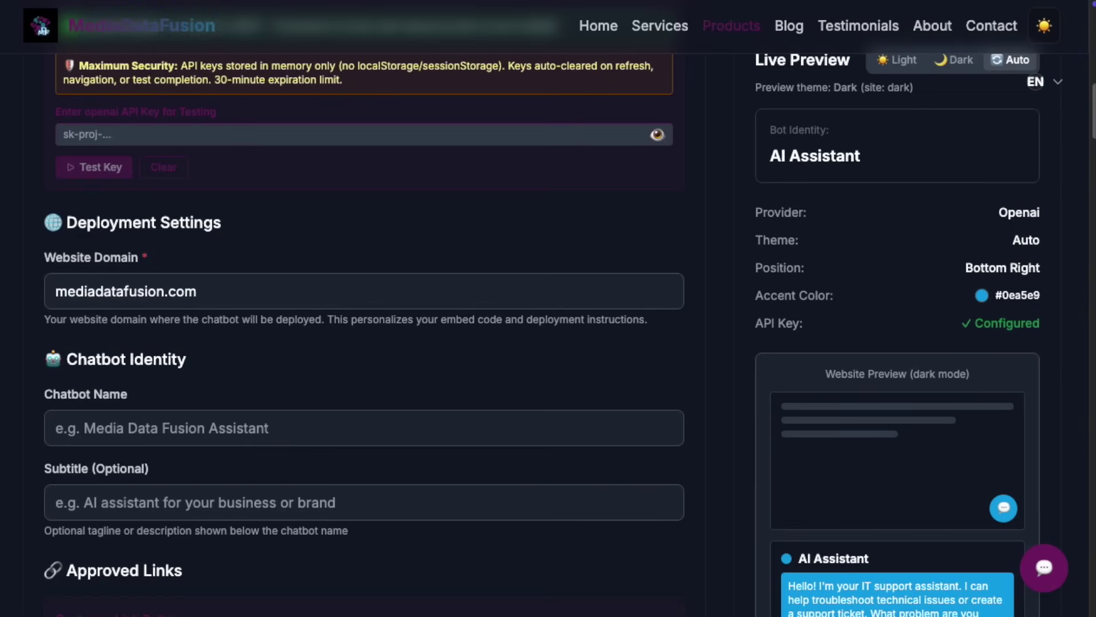
Enter name 'Customer Support Bot' and subtitle 'HelpDesk Assistant', and expand Customer Link Buttons
left_click(306, 425)
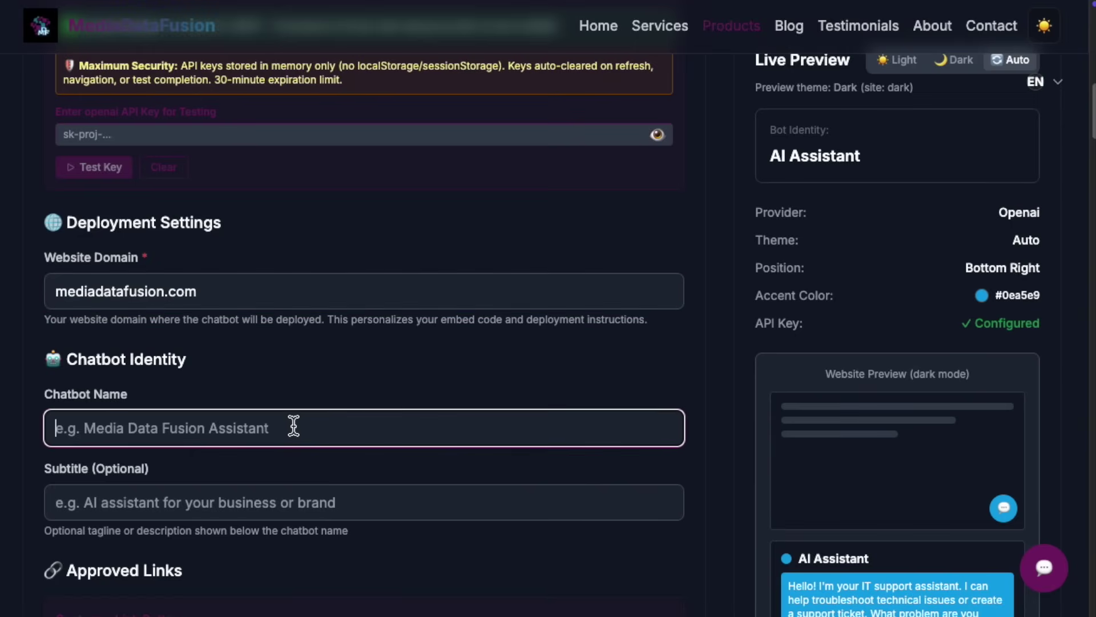
type("Customer Support Bot")
scroll(420, 449, "down", 1)
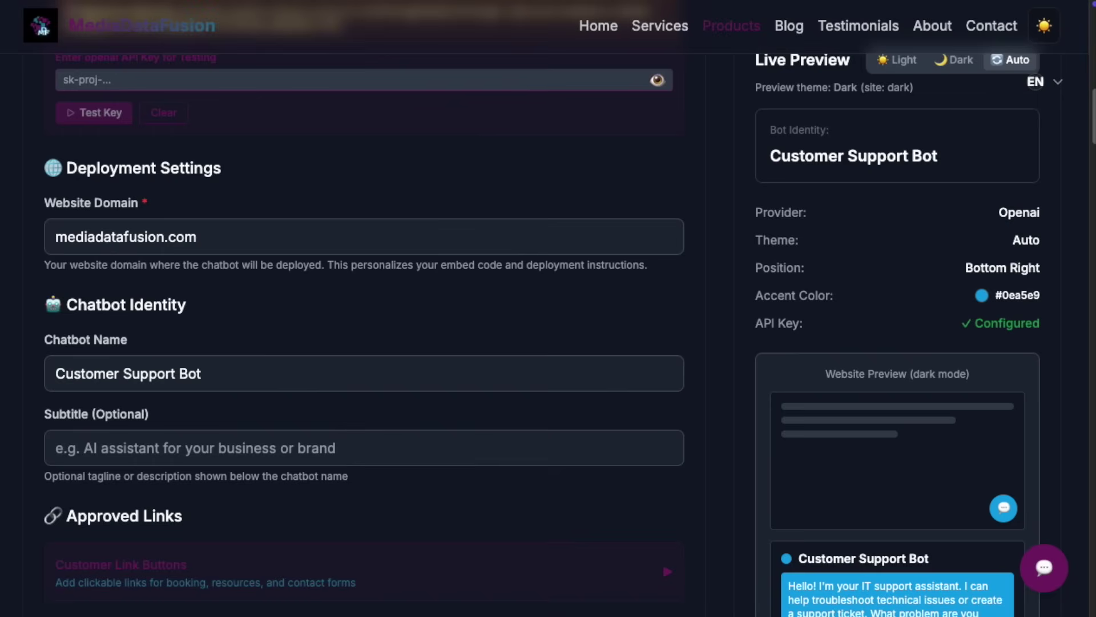
left_click(178, 445)
type("HelpDesk Assistant")
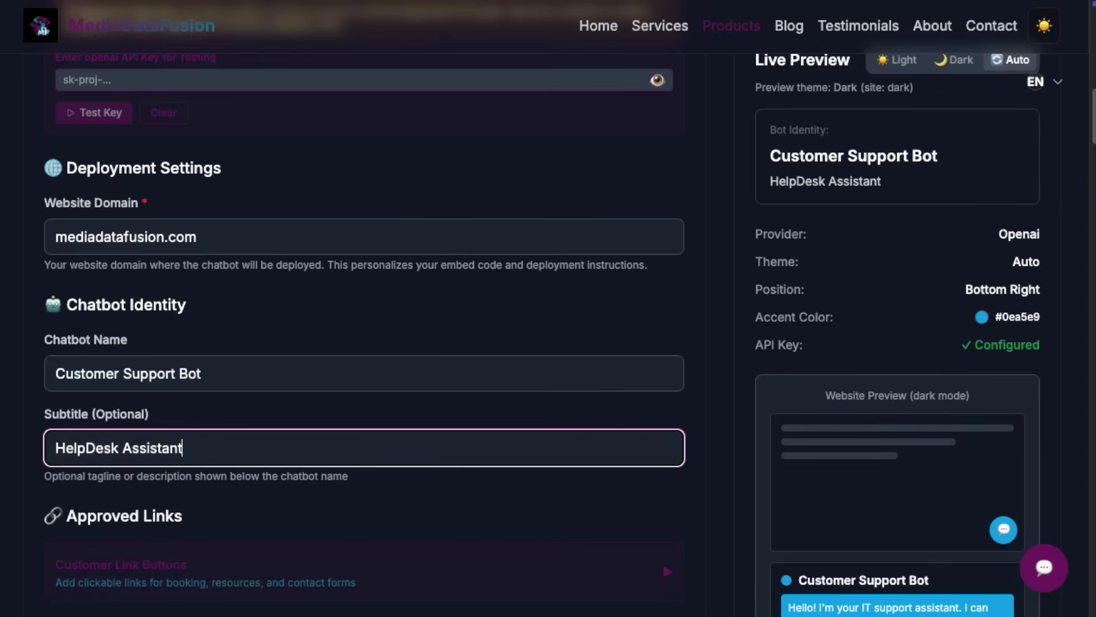
scroll(559, 411, "down", 3)
left_click(670, 452)
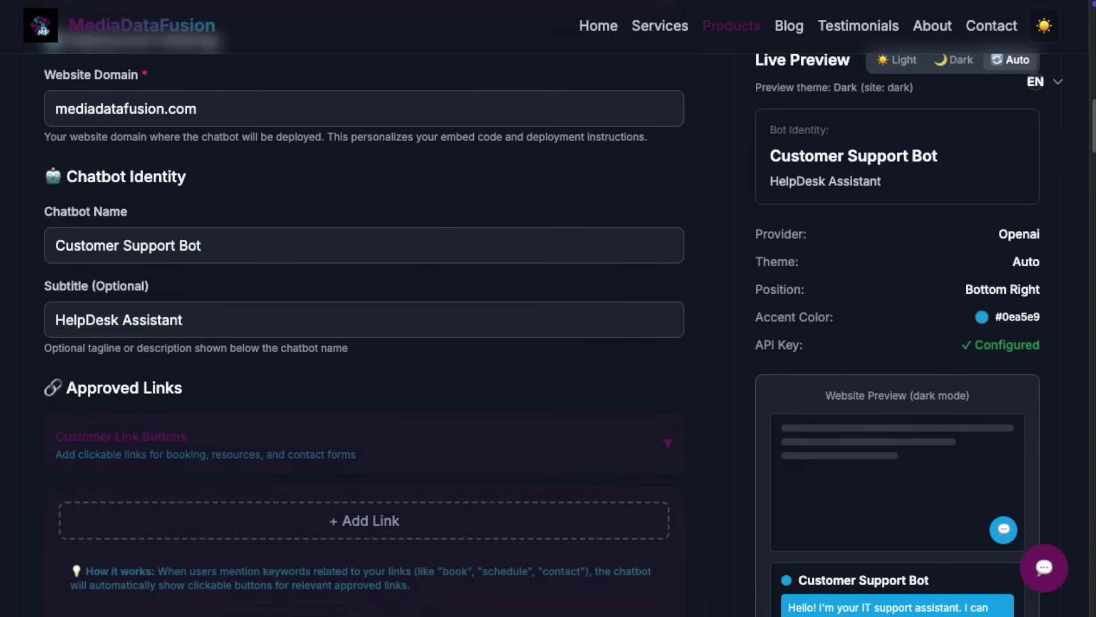
scroll(649, 429, "down", 1)
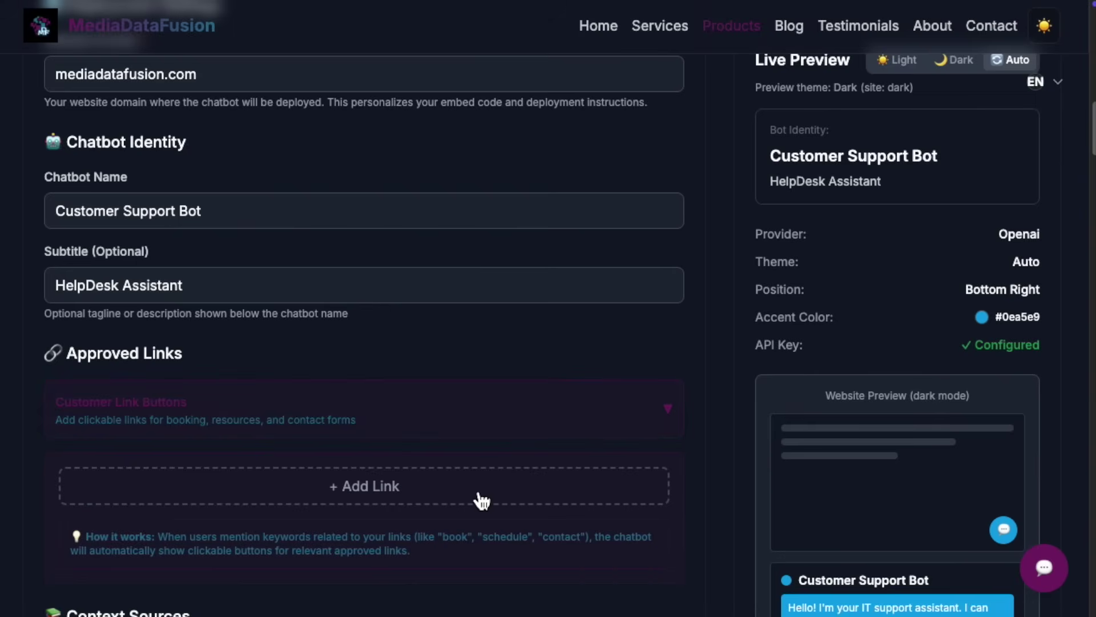
Add approved links BOOK HERE to book.com and ABOUT ME to about.com
left_click(480, 497)
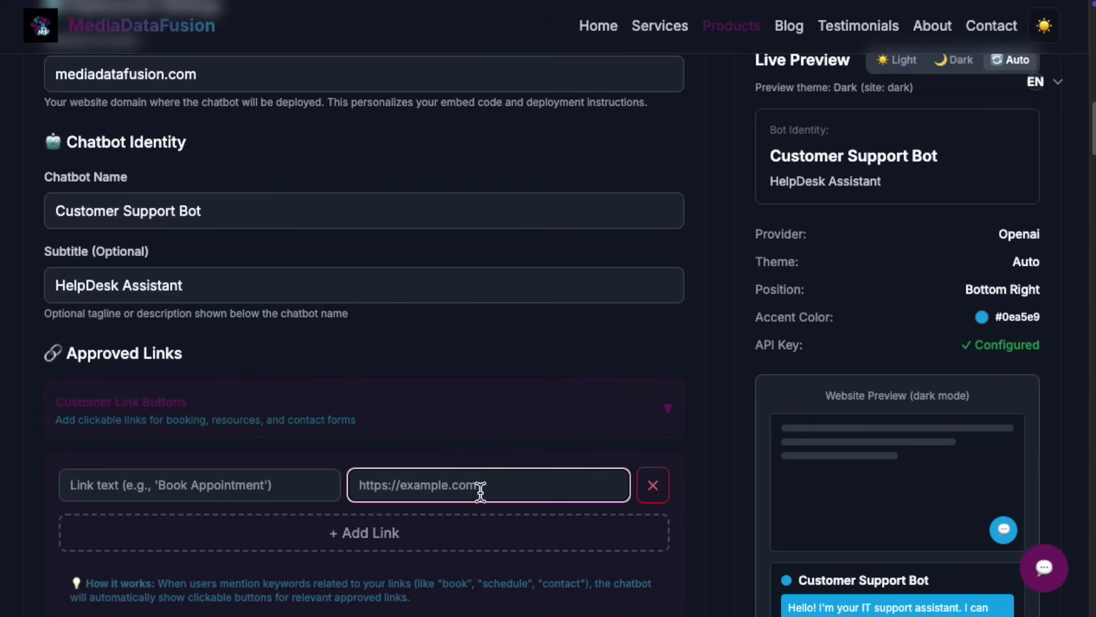
type("book.c")
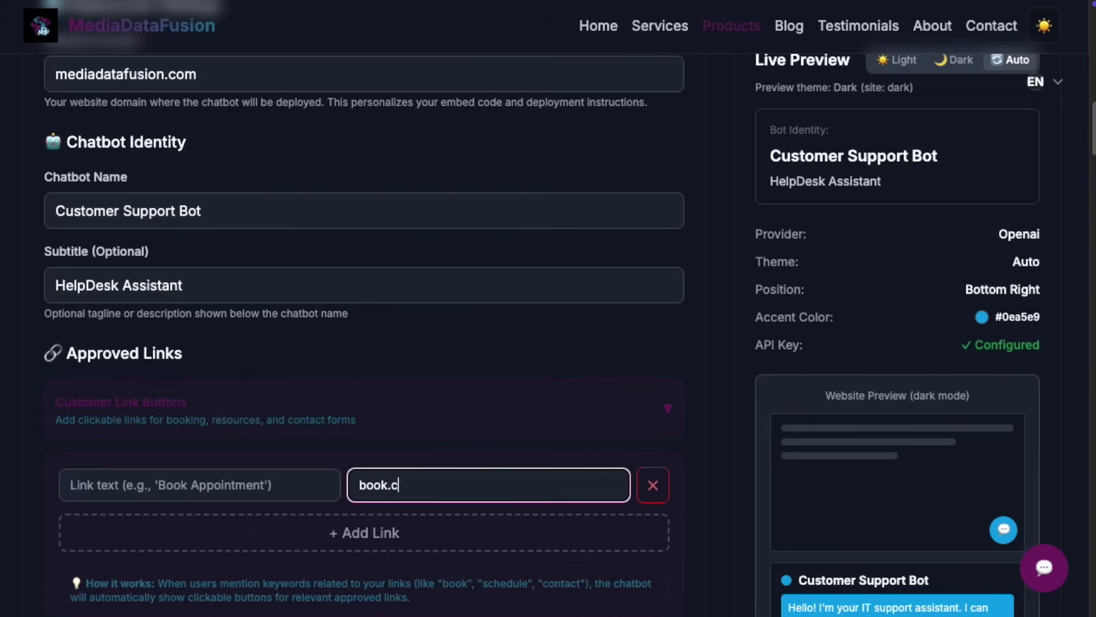
type("om")
left_click(235, 486)
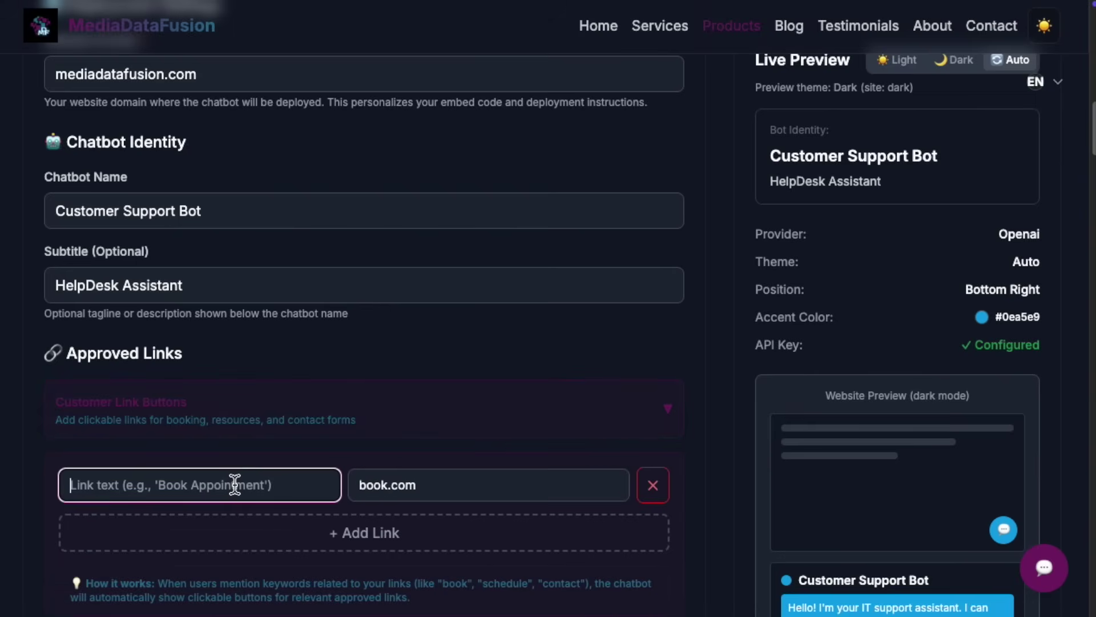
type("BOOK")
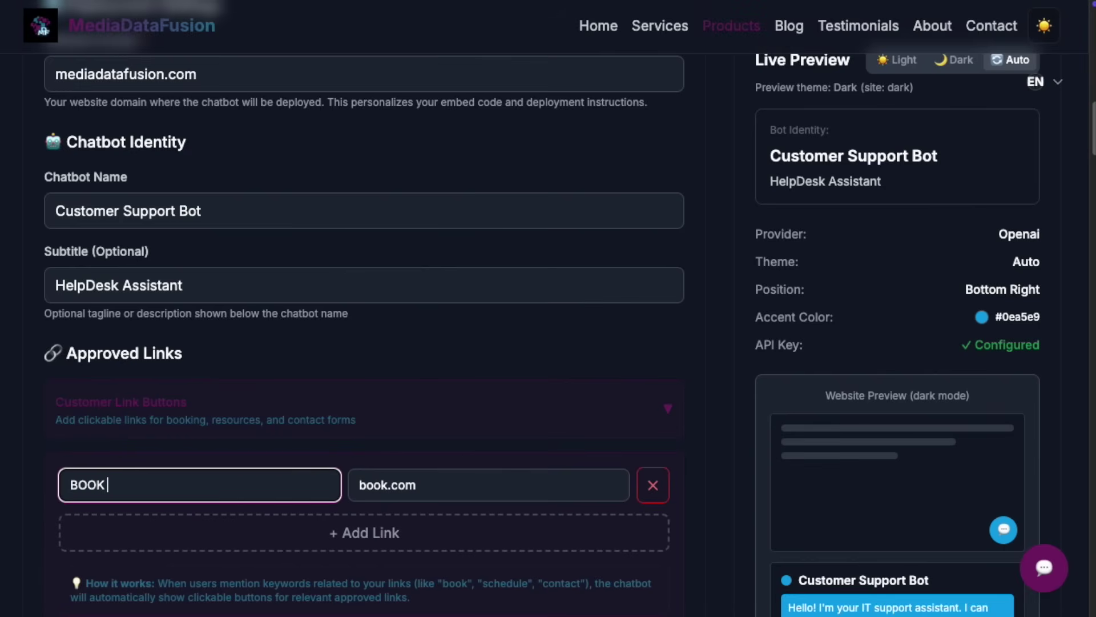
type(" HERE")
left_click(291, 532)
left_click(416, 531)
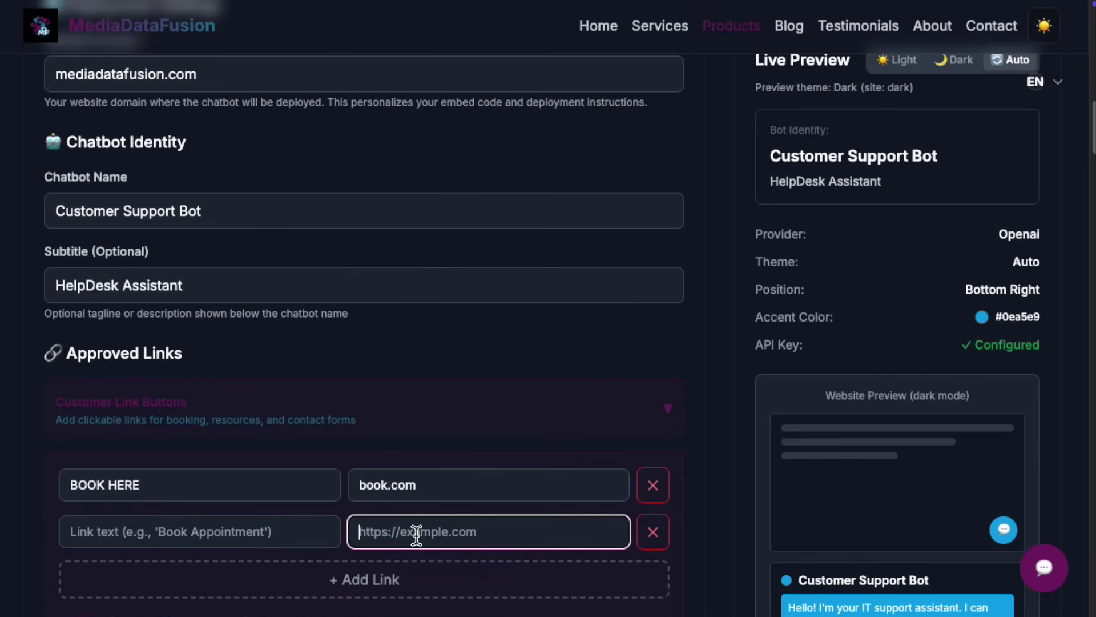
type("about")
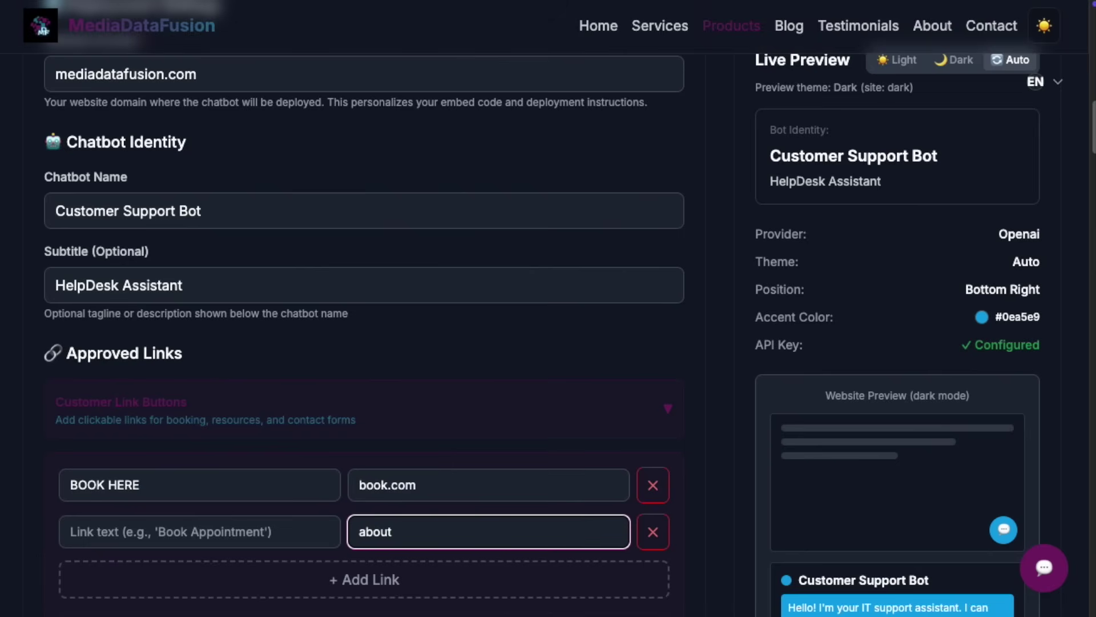
type(".com")
left_click(286, 535)
type("AB")
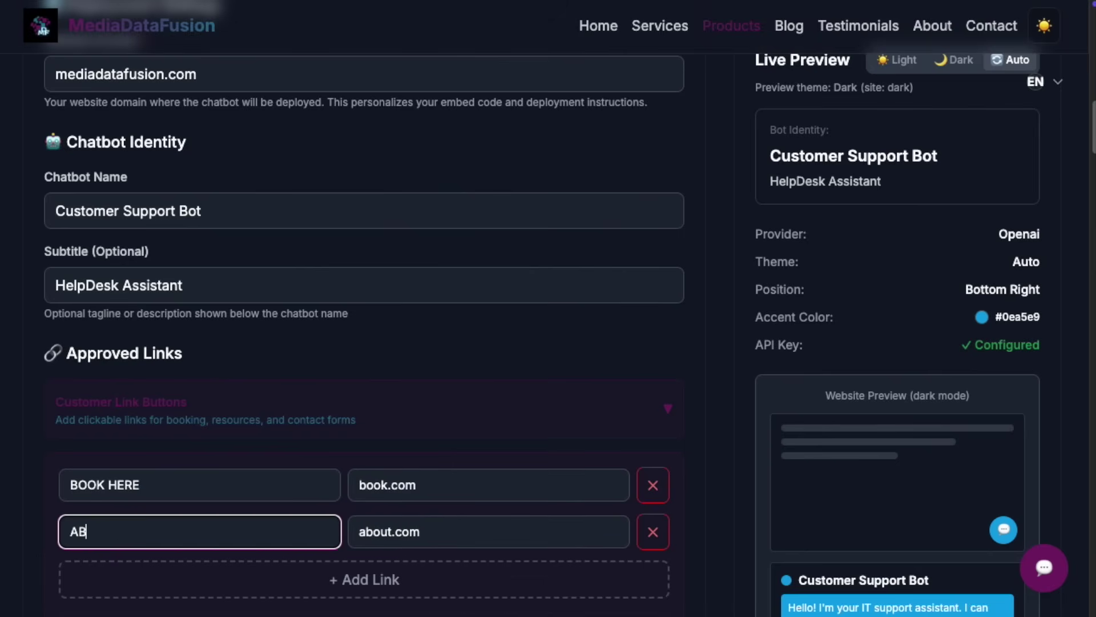
type("OUT ")
type("ME")
scroll(463, 426, "down", 1)
scroll(463, 426, "down", 2)
scroll(404, 395, "down", 2)
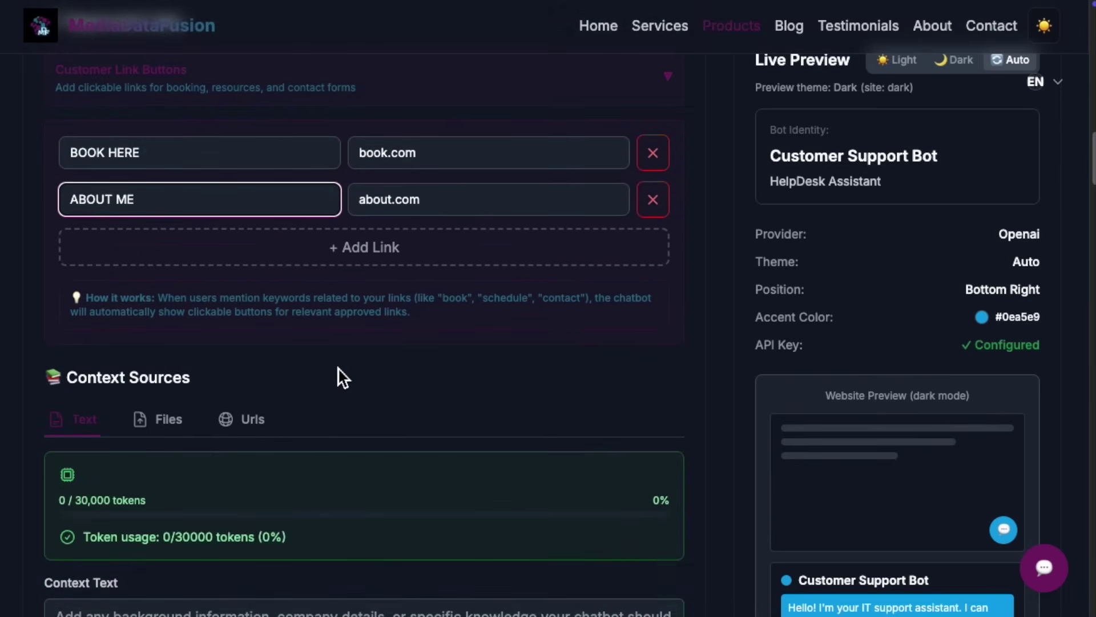
scroll(214, 370, "down", 1)
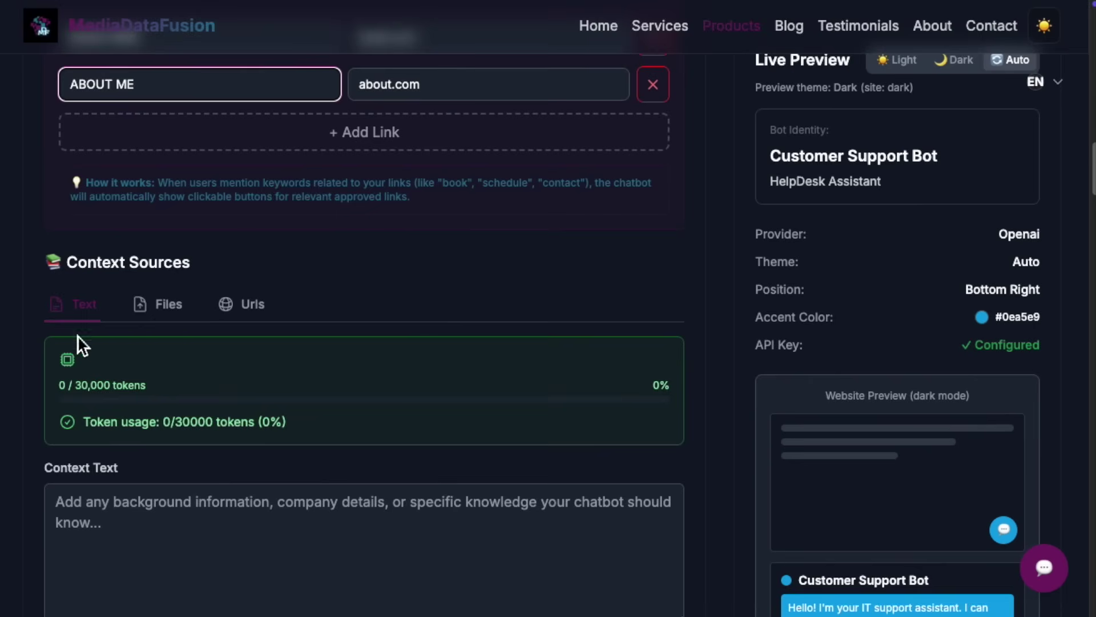
Switch the context sources from Files to website Urls, with crawling of the URL allowed
left_click(168, 304)
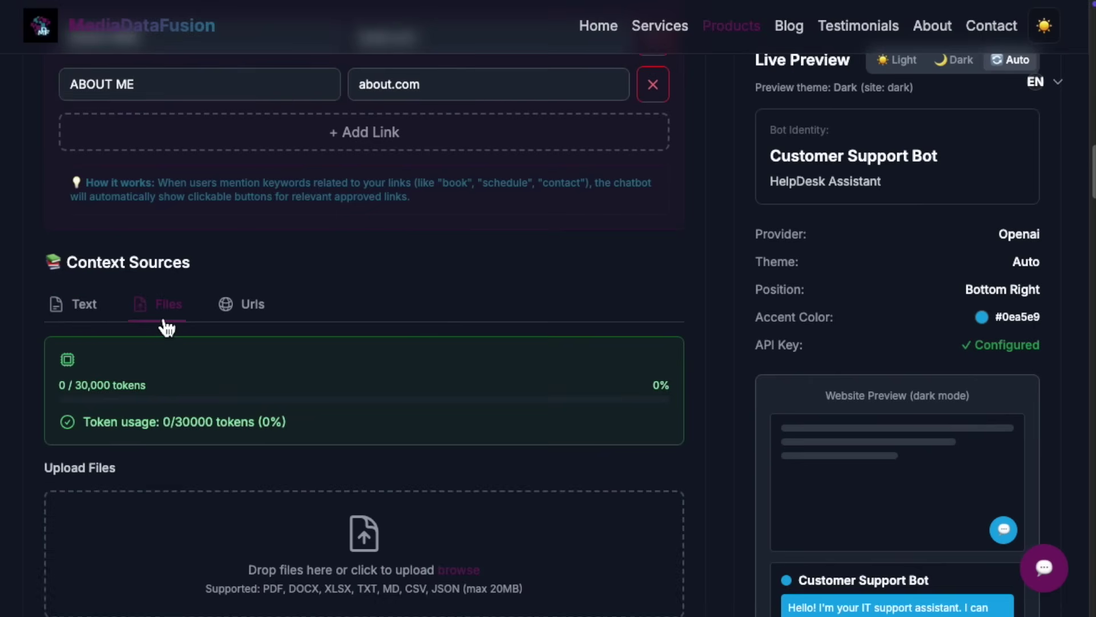
scroll(178, 339, "down", 1)
left_click(249, 271)
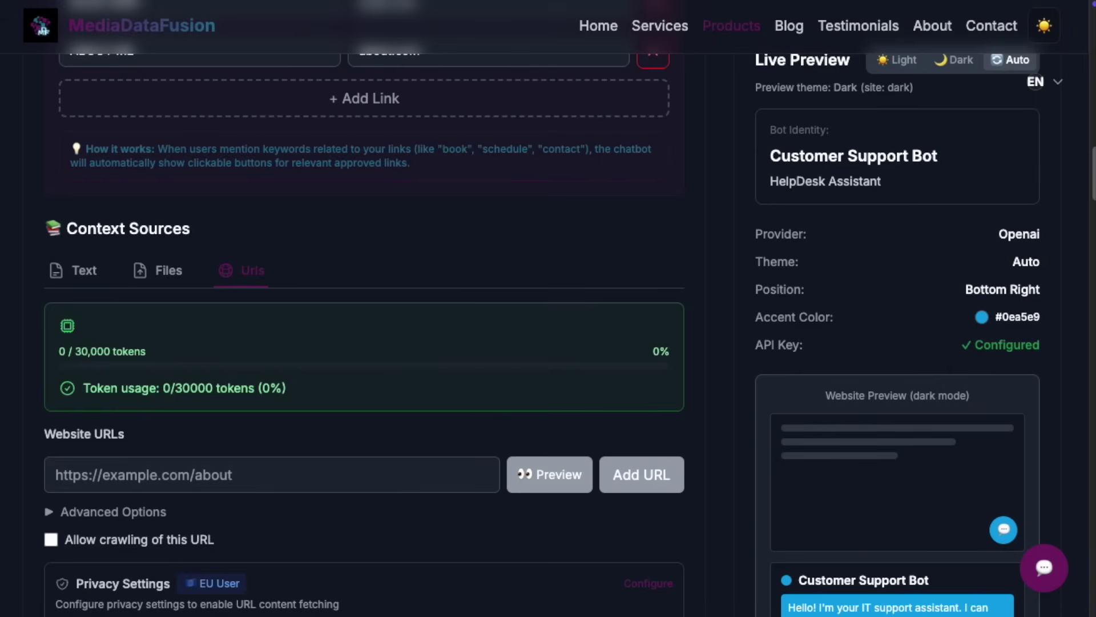
scroll(607, 385, "down", 3)
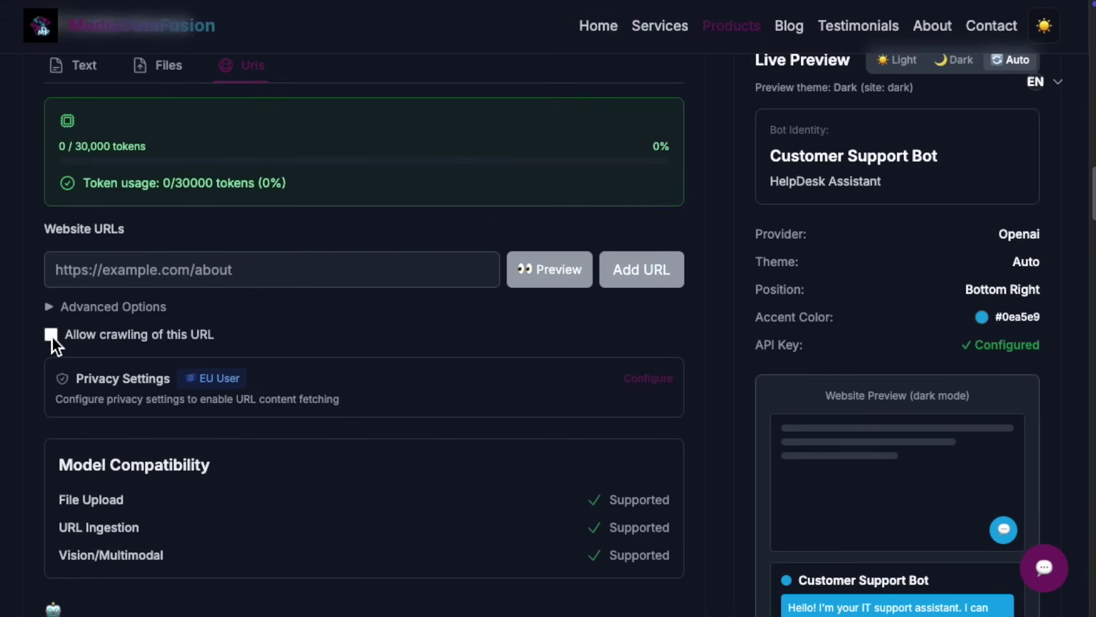
Set the per-URL Max Tokens limit to 21,000 under Advanced Options
left_click(50, 307)
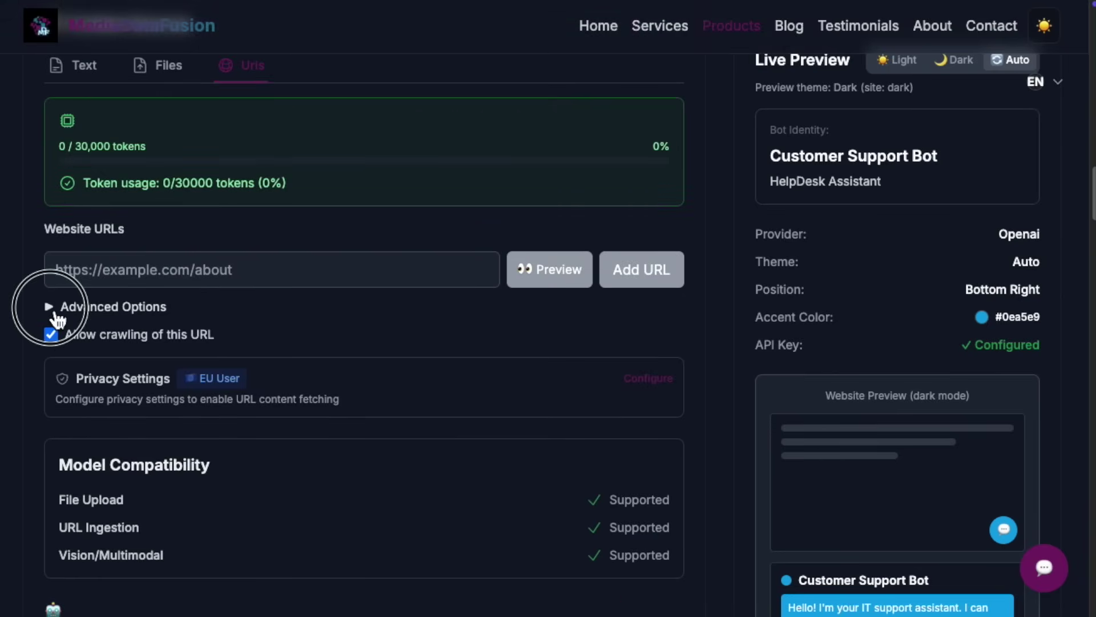
mouse_move(196, 511)
left_mouse_down()
mouse_move(447, 514)
mouse_move(402, 513)
mouse_move(421, 513)
left_mouse_up()
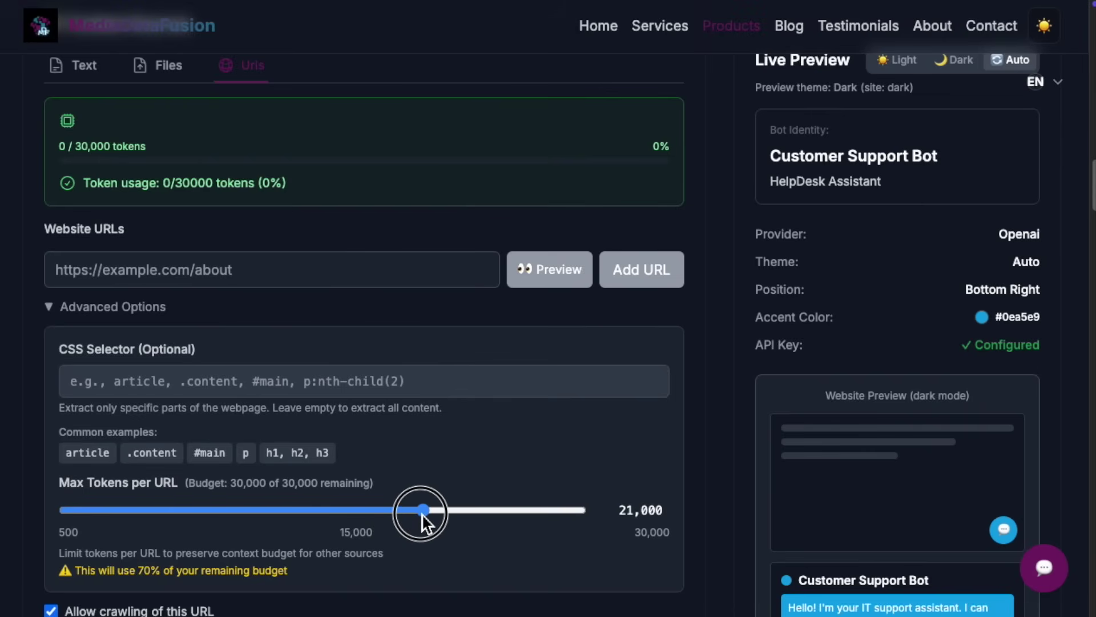
left_click(263, 268)
type("https://docs.stripe.com/no-code/invoices")
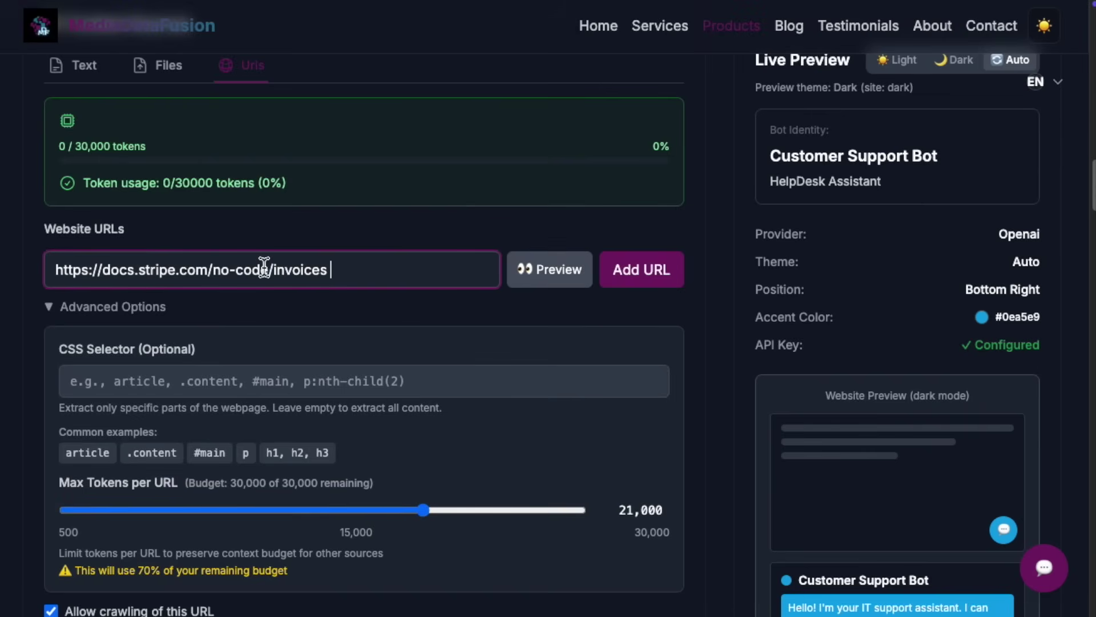
Accept all data-processing consent so the Stripe invoices page is added as a 1,129-token source
left_click(642, 286)
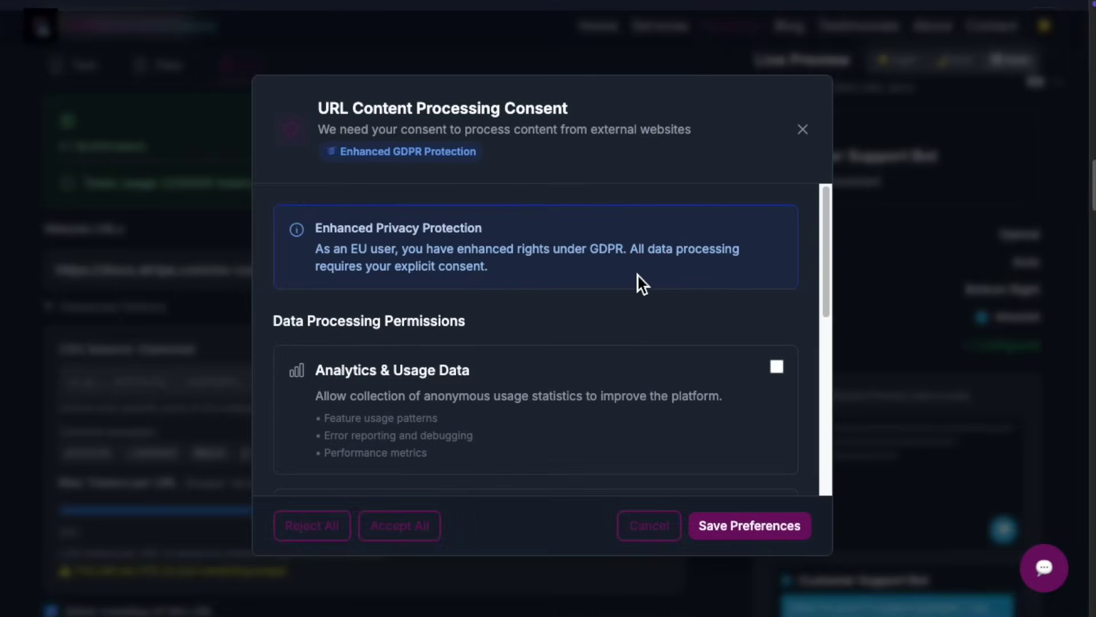
scroll(509, 232, "down", 2)
scroll(514, 246, "down", 1)
scroll(520, 265, "down", 1)
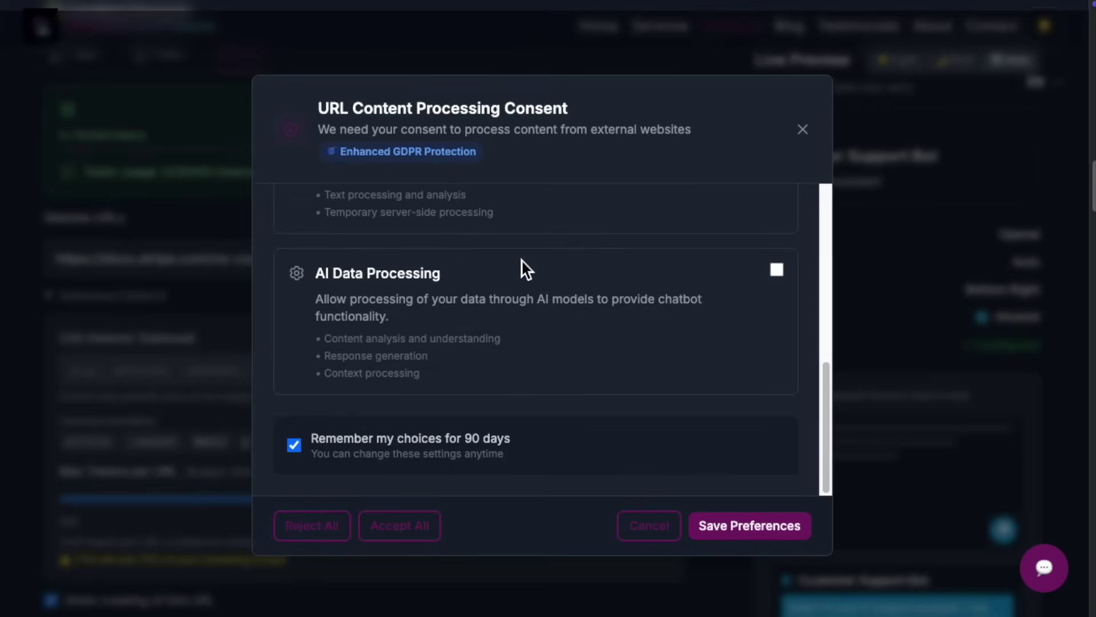
left_click(399, 531)
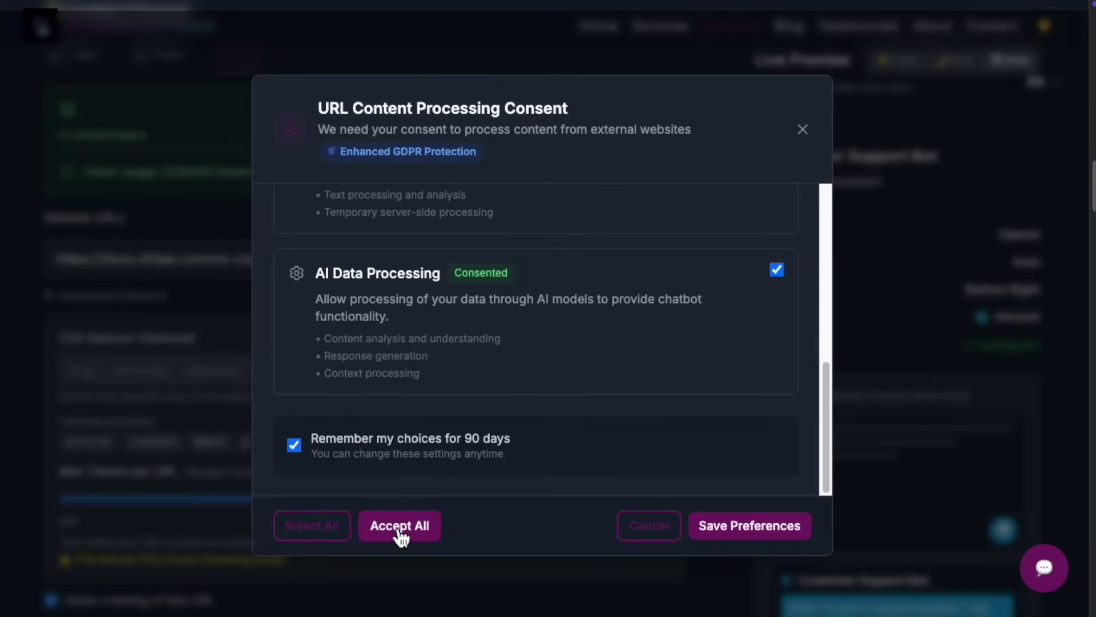
left_click(771, 530)
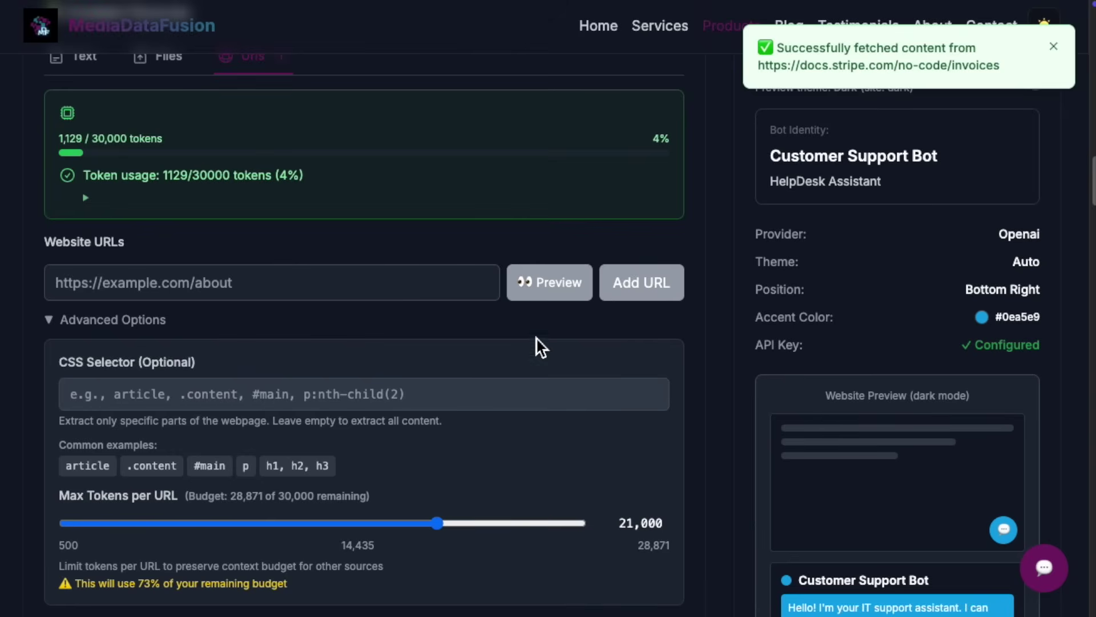
scroll(532, 343, "down", 1)
left_click(73, 266)
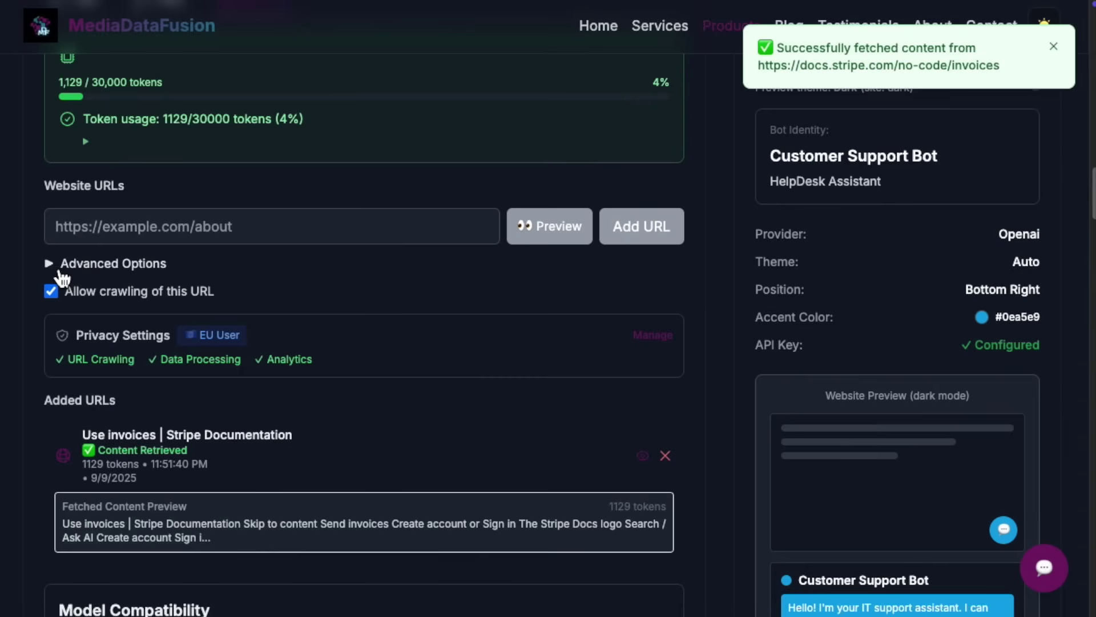
scroll(462, 352, "down", 1)
left_click(647, 395)
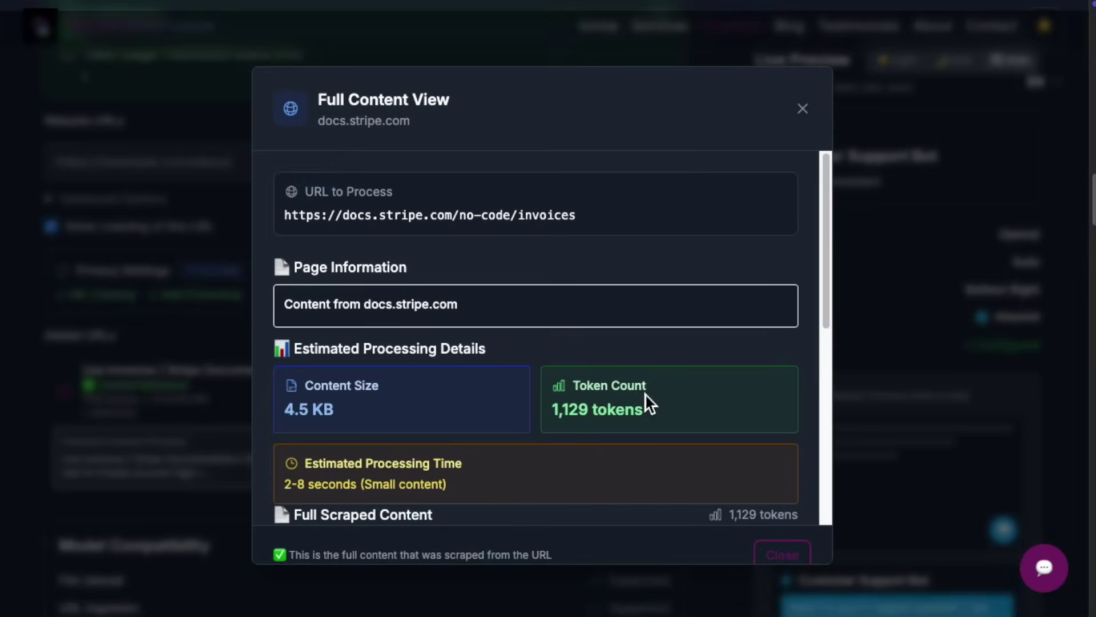
scroll(472, 198, "down", 1)
scroll(497, 249, "down", 1)
scroll(510, 284, "down", 1)
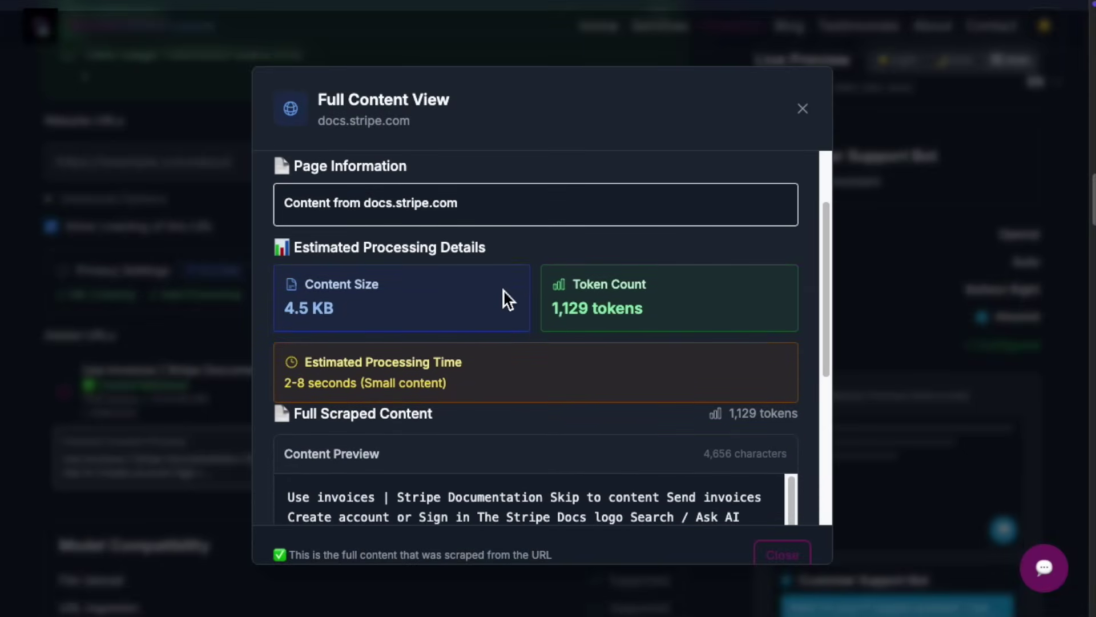
scroll(504, 300, "down", 1)
scroll(504, 301, "down", 1)
scroll(577, 279, "down", 1)
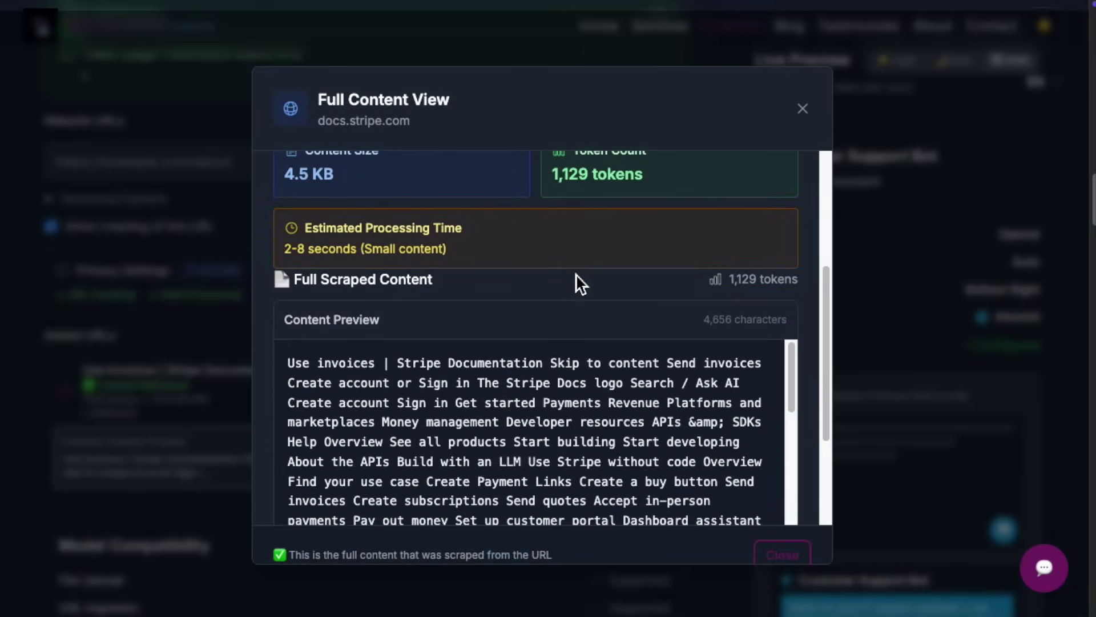
scroll(578, 284, "down", 1)
scroll(603, 401, "down", 3)
scroll(610, 399, "down", 3)
scroll(616, 399, "down", 3)
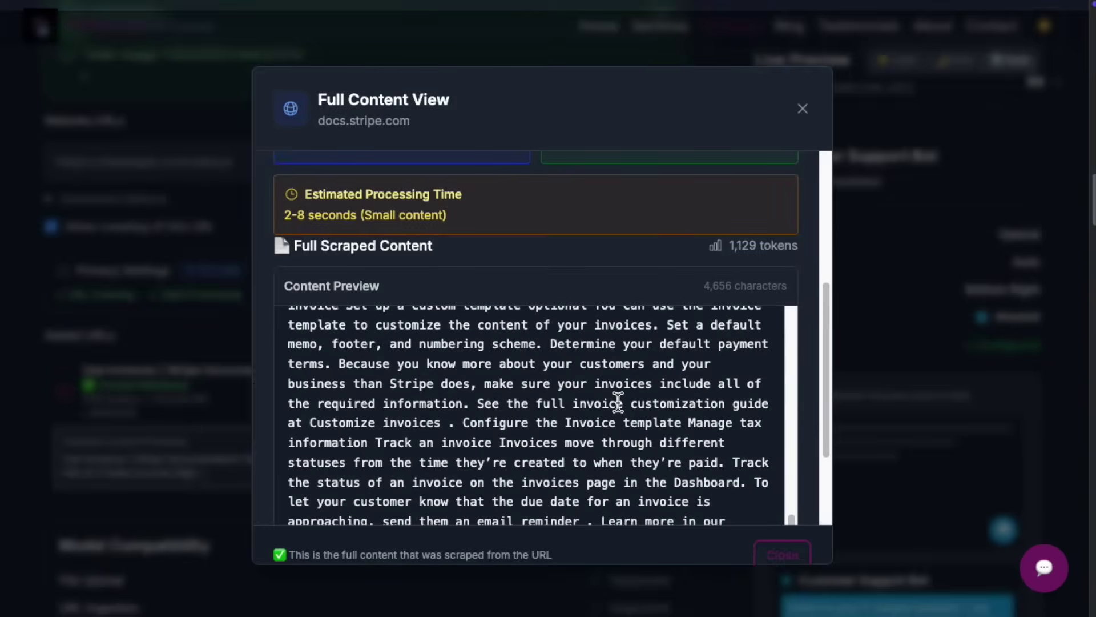
scroll(622, 406, "down", 3)
scroll(621, 411, "down", 2)
scroll(651, 342, "down", 1)
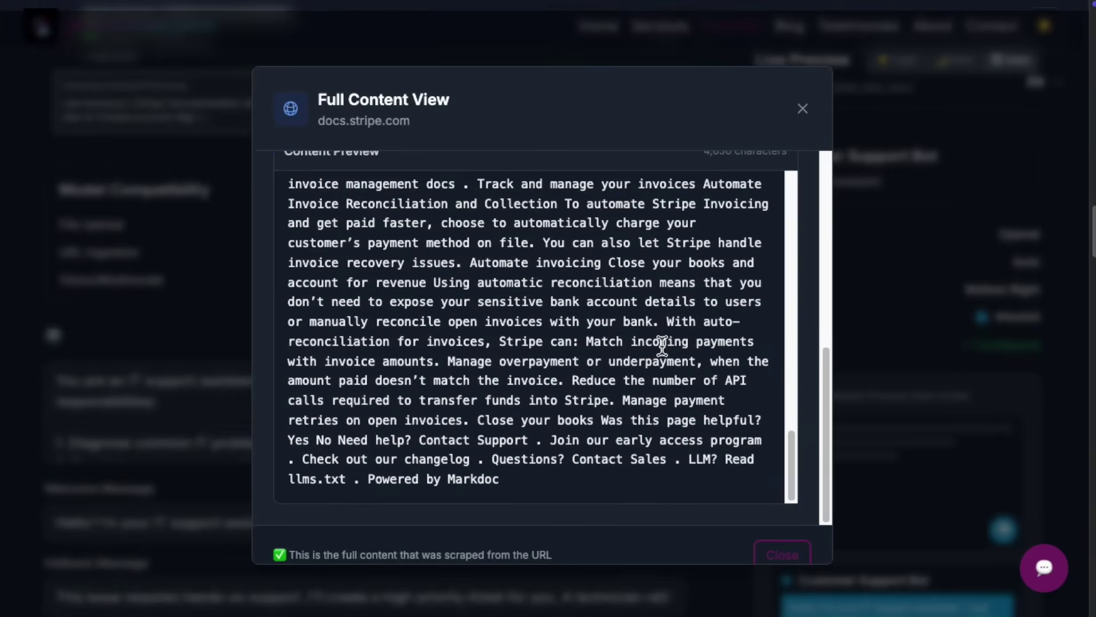
scroll(653, 359, "up", 1)
scroll(653, 360, "up", 4)
scroll(652, 361, "up", 5)
scroll(654, 360, "up", 3)
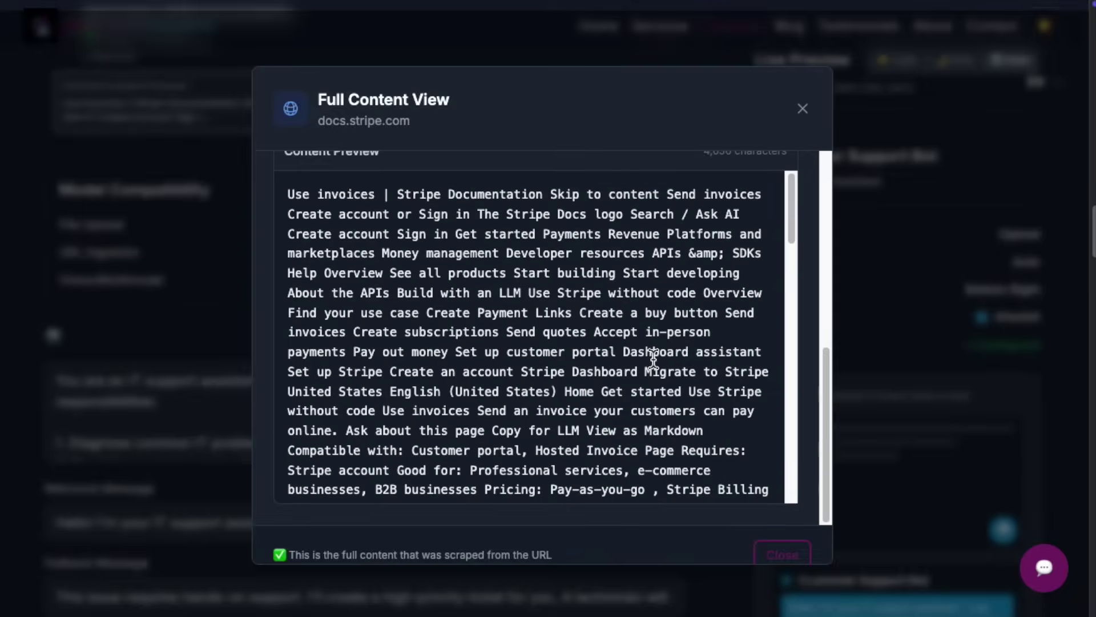
left_click(779, 557)
scroll(436, 338, "up", 5)
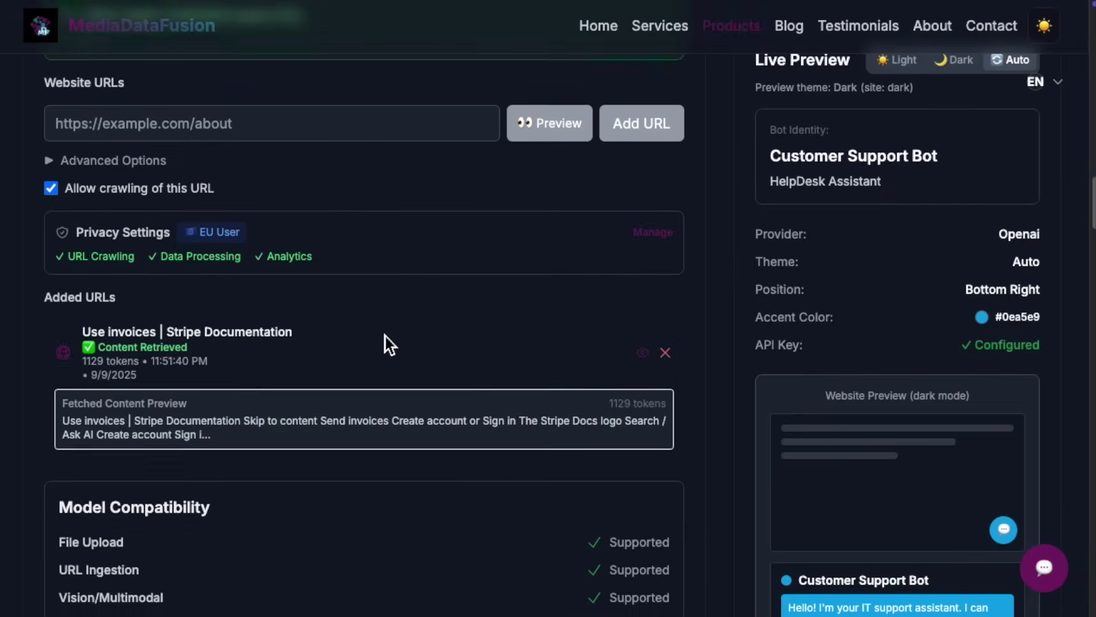
scroll(385, 339, "up", 3)
scroll(379, 343, "up", 2)
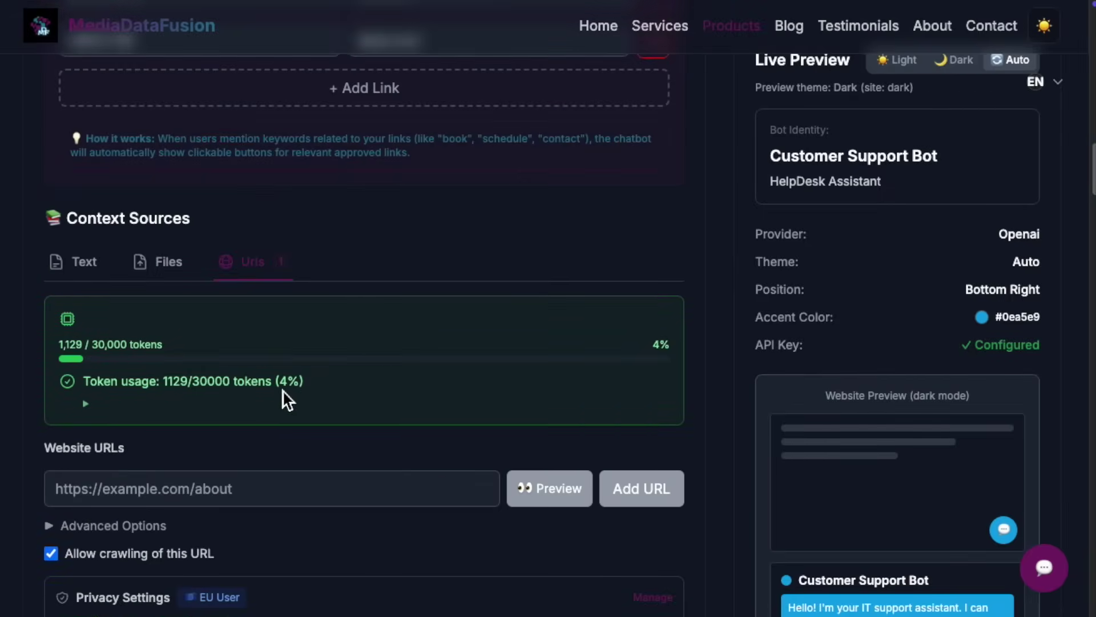
Paste the demo support bot description into the Text context box, raising usage to 1,162 tokens
left_click(83, 265)
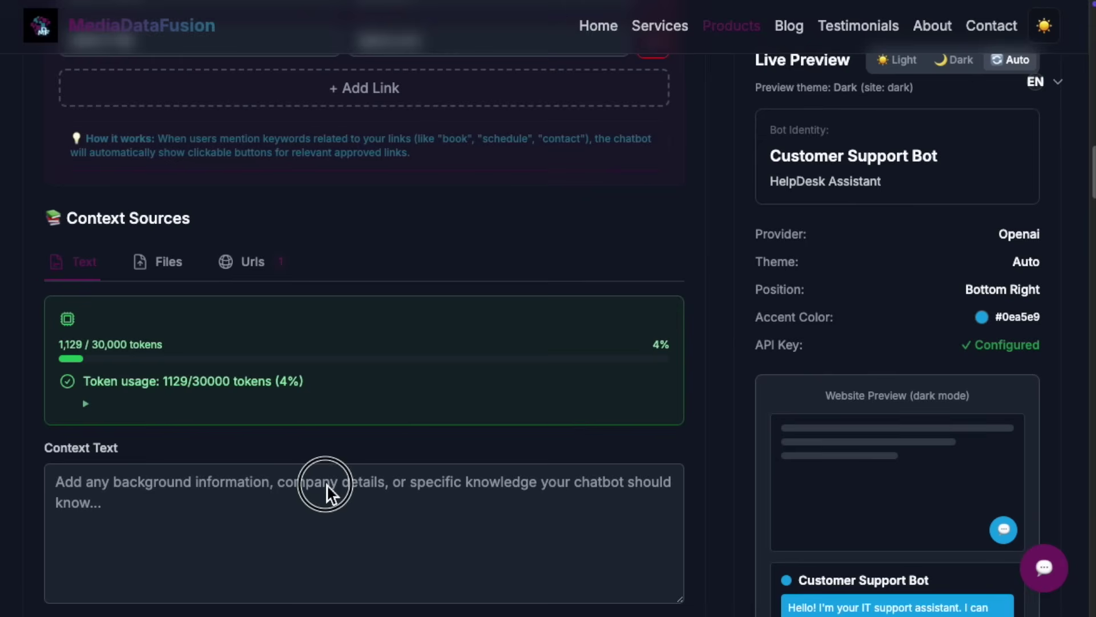
left_click(284, 482)
type("Context text: This demo bot is designed to answer common support questions, escalate issues, and help customers find solutions quickly.")
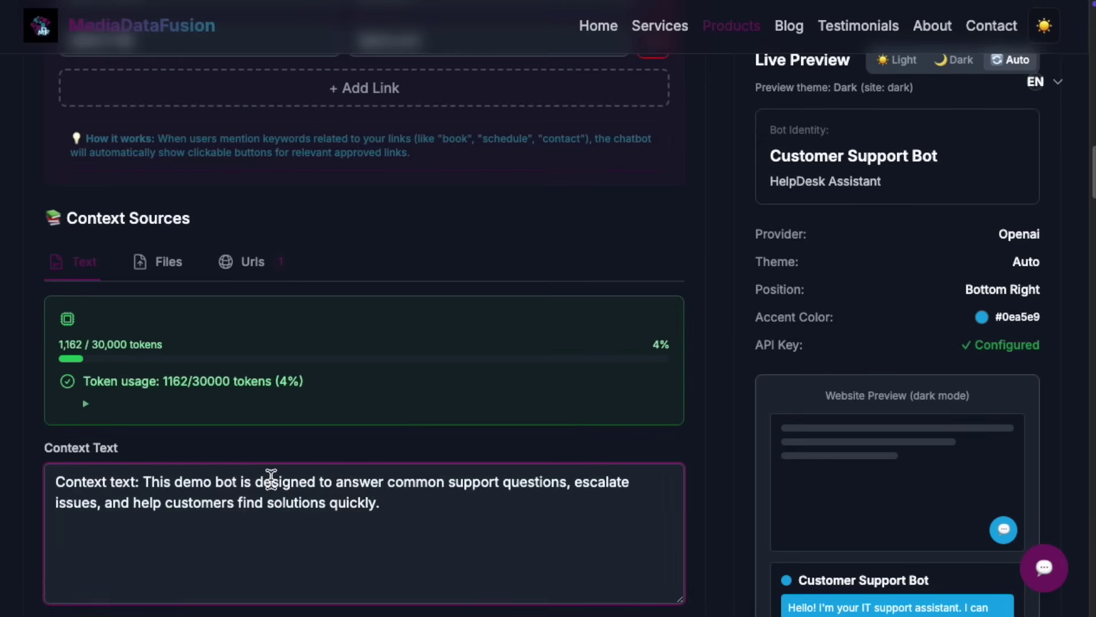
scroll(352, 307, "down", 2)
scroll(351, 232, "down", 2)
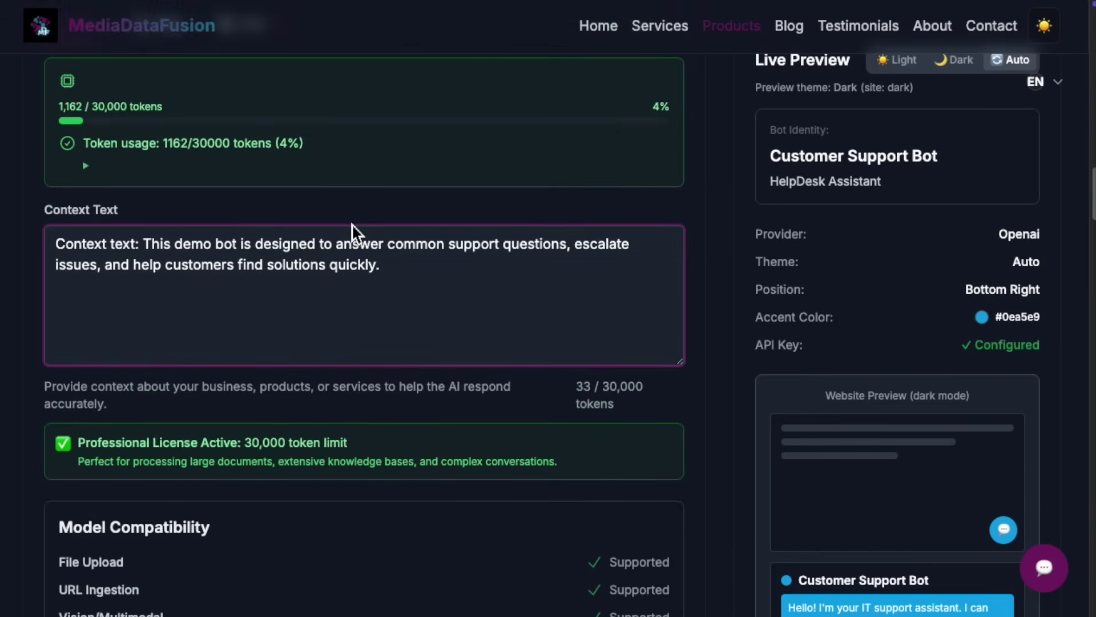
scroll(350, 213, "down", 1)
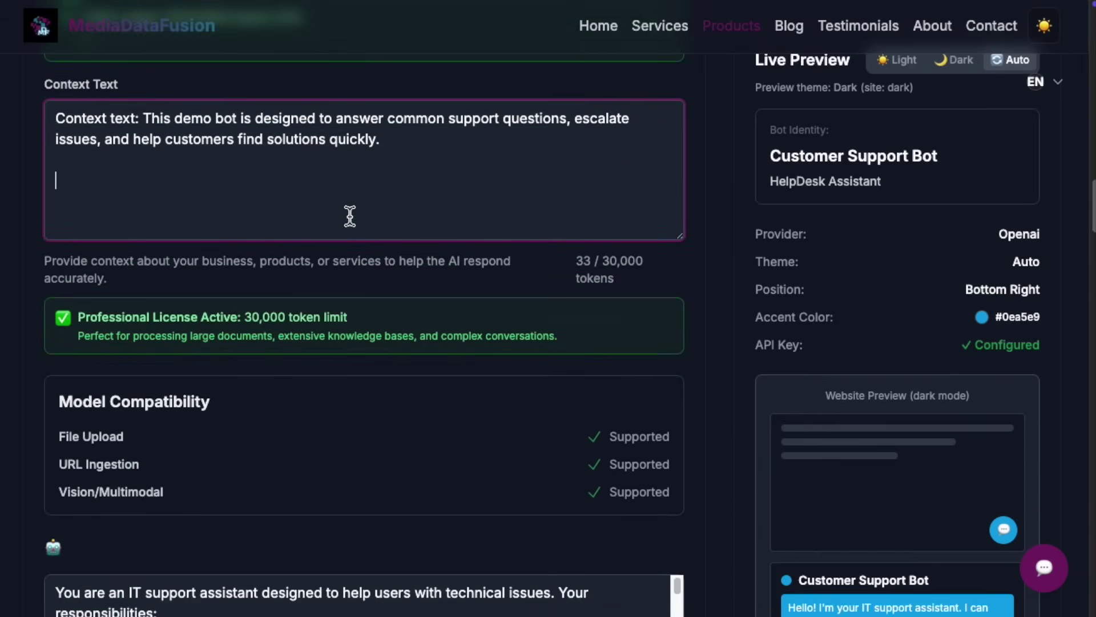
scroll(349, 210, "down", 1)
scroll(347, 197, "down", 1)
scroll(350, 190, "down", 1)
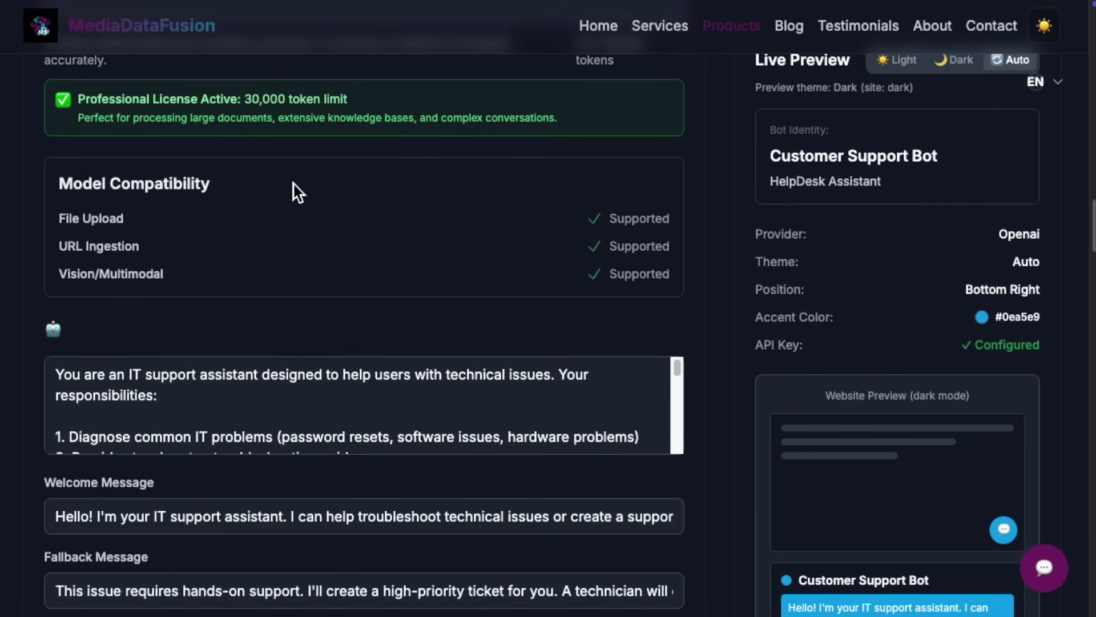
scroll(294, 201, "down", 1)
scroll(306, 177, "down", 1)
scroll(317, 163, "down", 1)
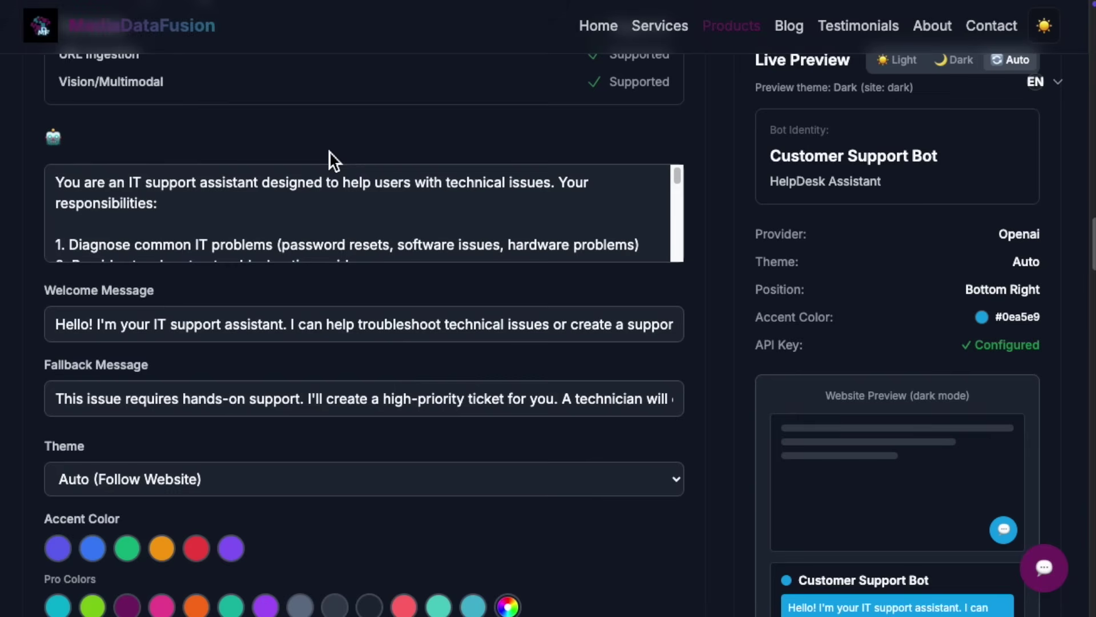
scroll(328, 137, "down", 1)
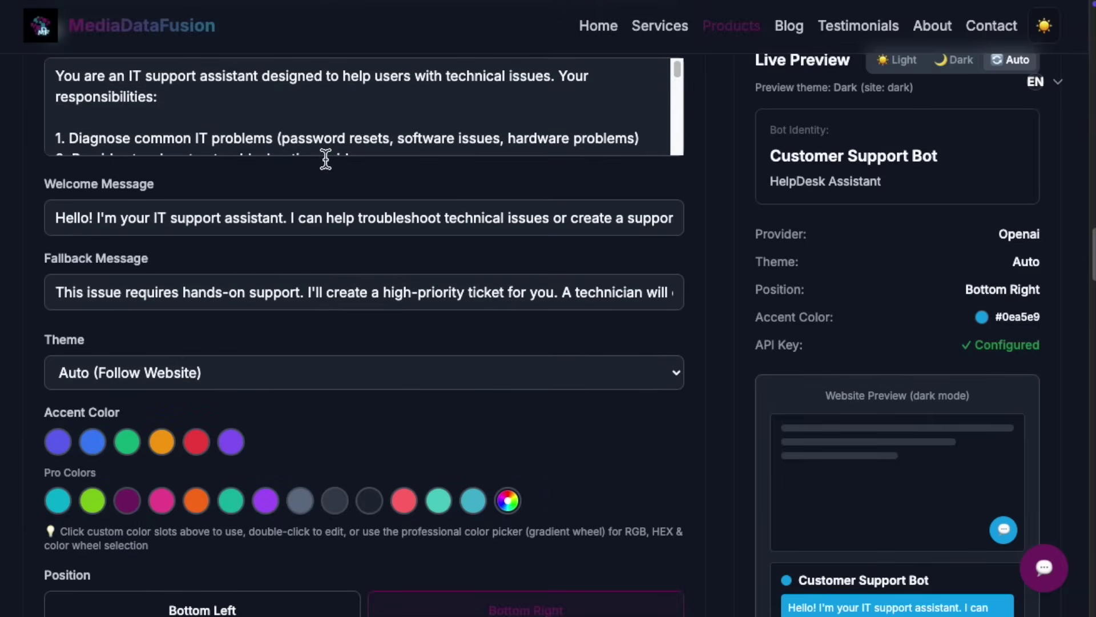
Keep the theme on Auto, move the chat bubble bottom-left, and try orange, red and teal accents
left_click(208, 362)
left_click(208, 371)
scroll(258, 342, "down", 1)
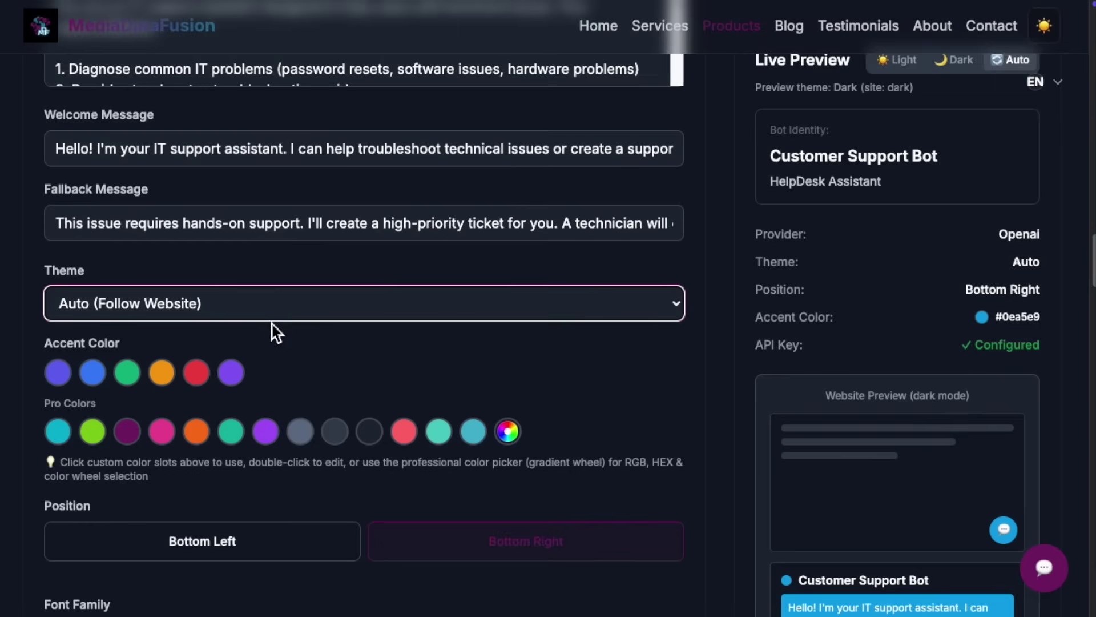
left_click(196, 431)
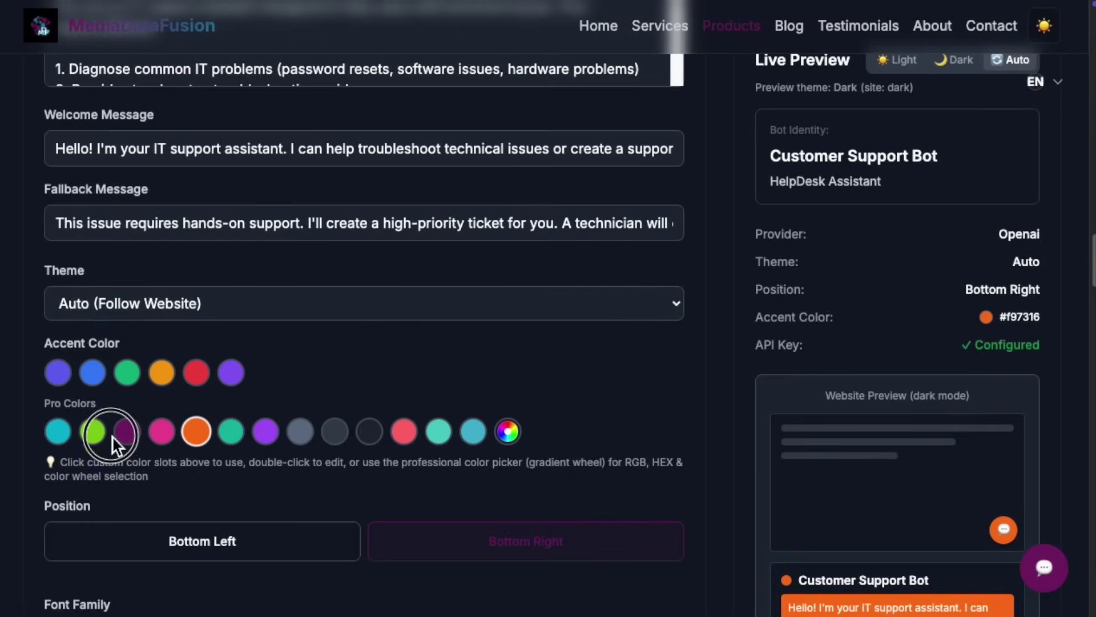
left_click(137, 548)
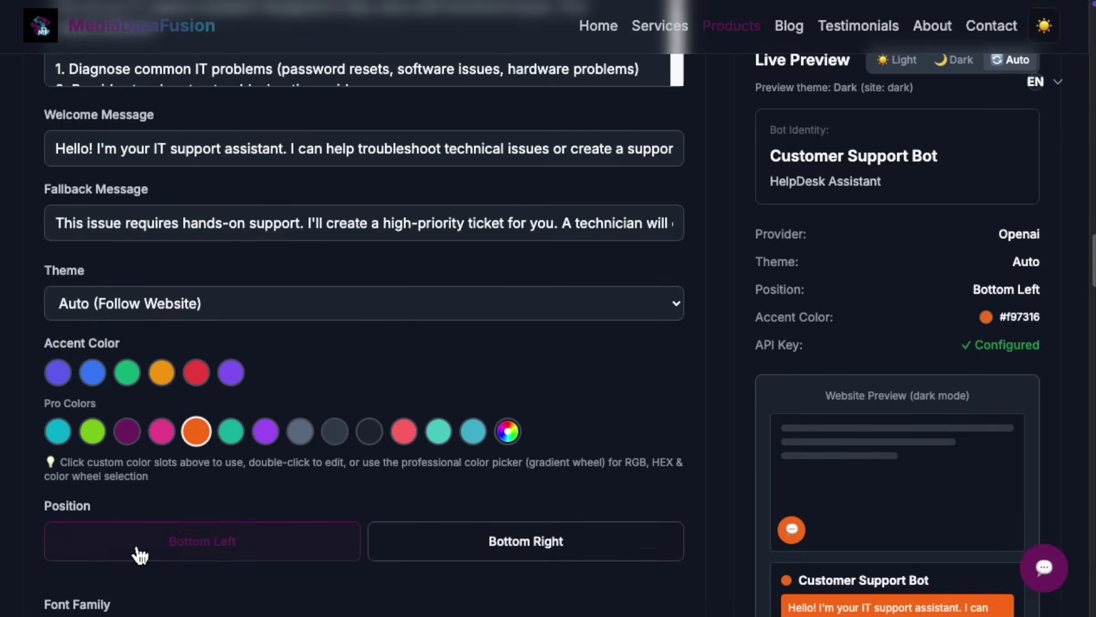
left_click(404, 432)
left_click(438, 432)
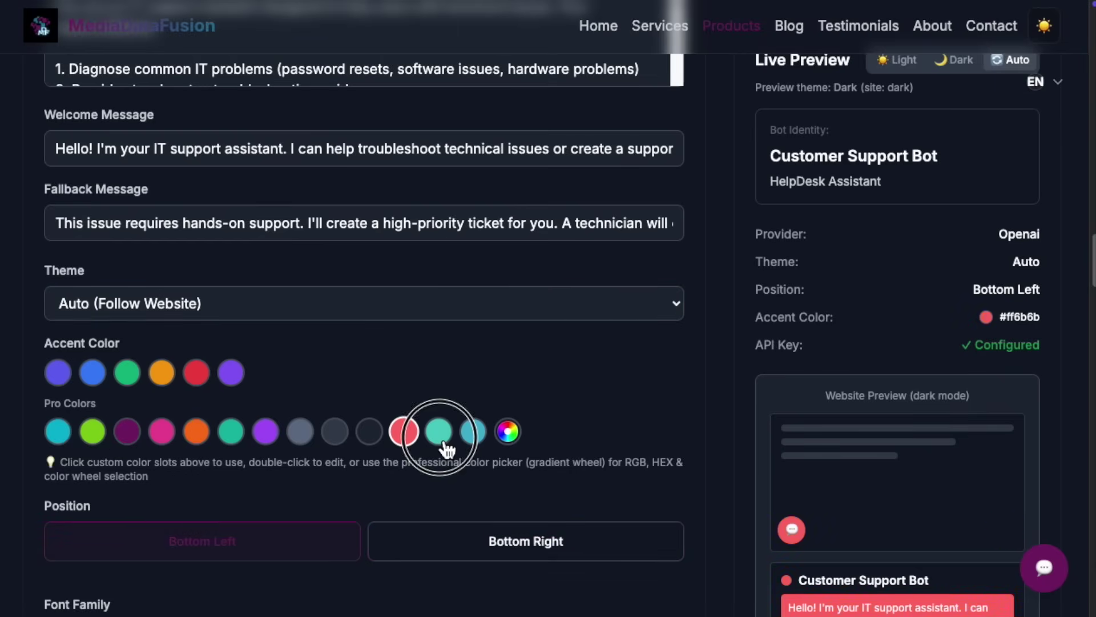
Mix a custom deep purple accent colour (#4F32B8) in the system colour picker
left_click(508, 432)
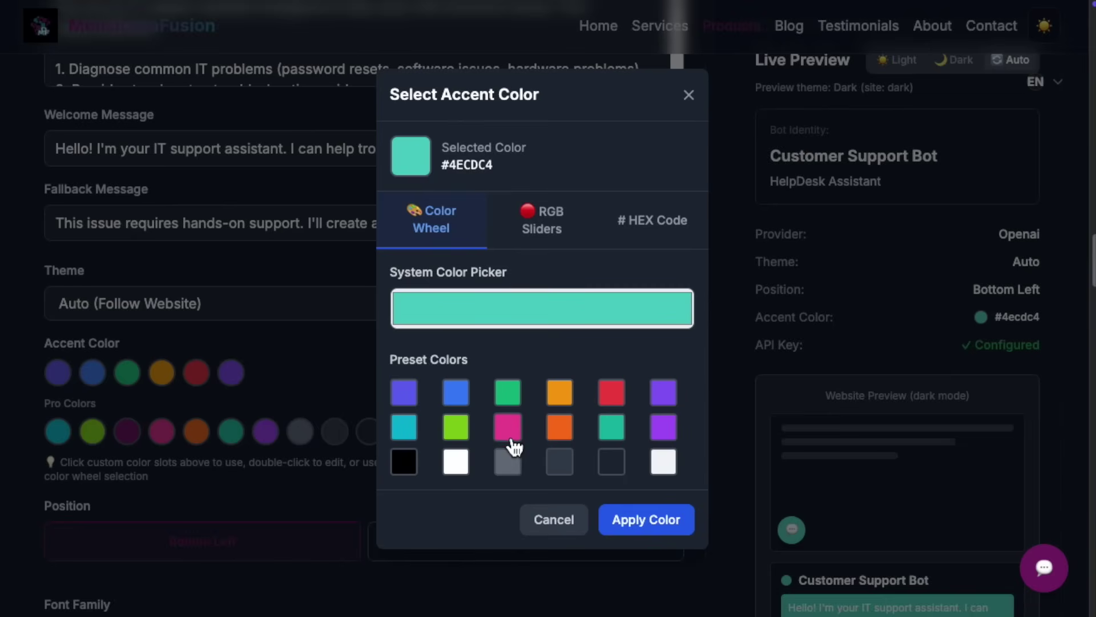
left_click(531, 326)
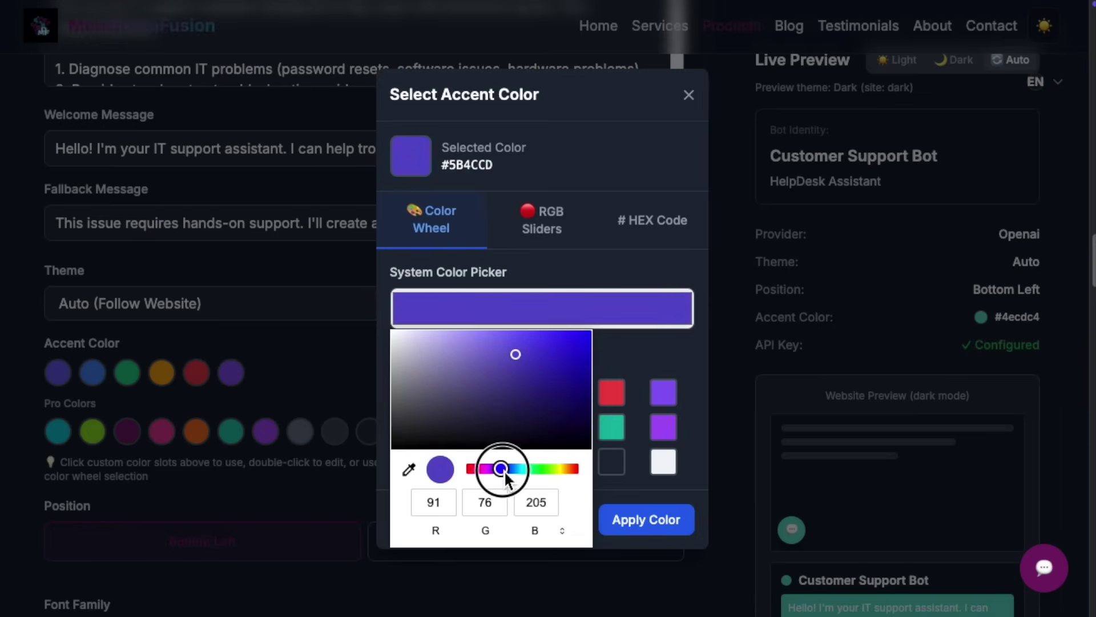
left_click_drag(498, 477, 507, 470)
left_click(514, 398)
mouse_move(514, 398)
left_mouse_down()
mouse_move(521, 387)
mouse_move(526, 395)
left_mouse_up()
left_click(410, 471)
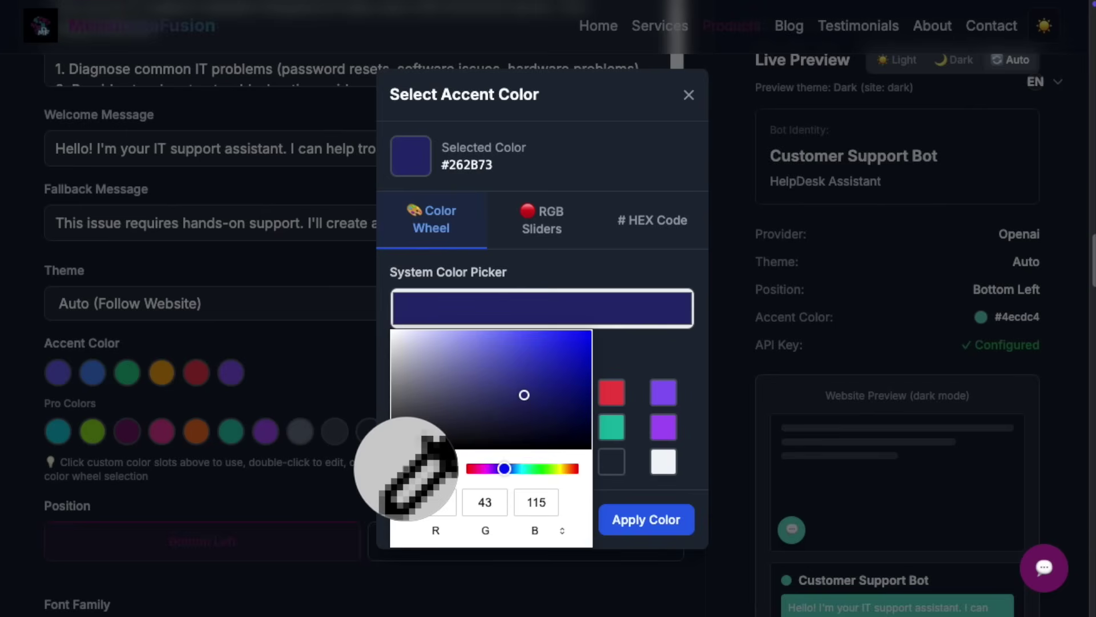
left_click(612, 396)
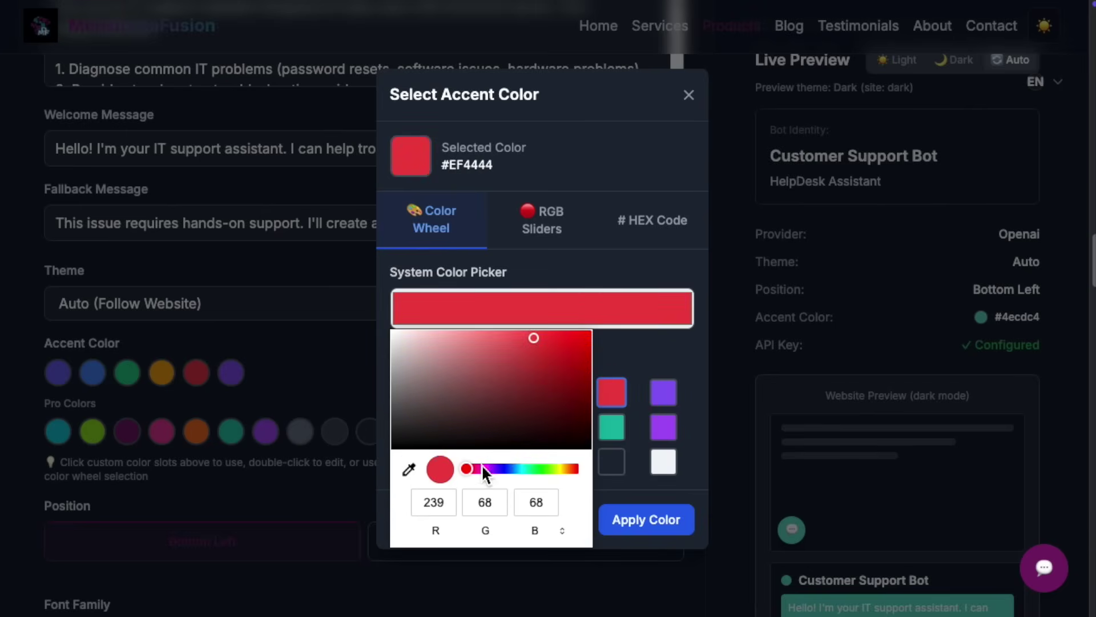
left_click(499, 468)
mouse_move(514, 429)
left_mouse_down()
mouse_move(521, 393)
mouse_move(512, 380)
mouse_move(537, 366)
left_mouse_up()
Apply the purple accent, then make the bot title XXL (24px) in the recent purple
left_click(650, 523)
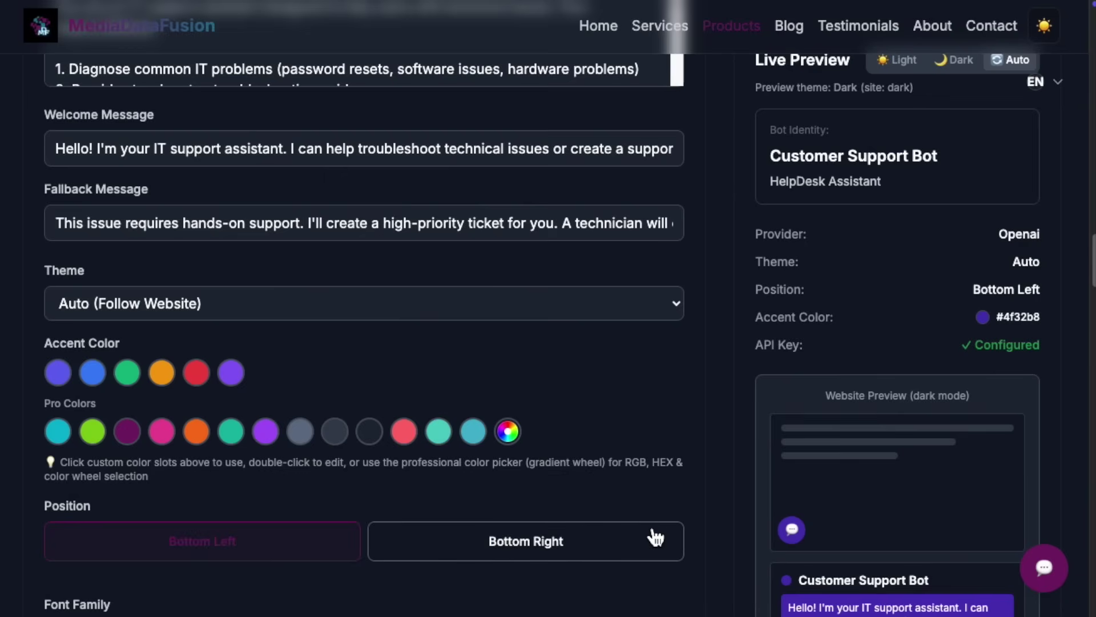
scroll(291, 319, "down", 1)
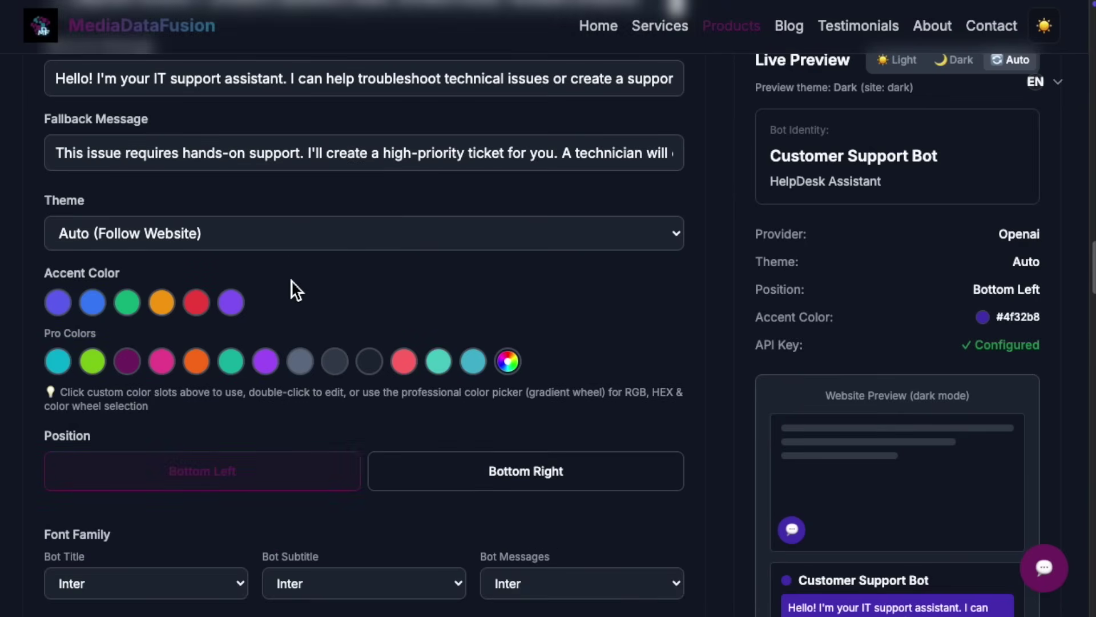
scroll(290, 309, "down", 1)
scroll(283, 317, "down", 3)
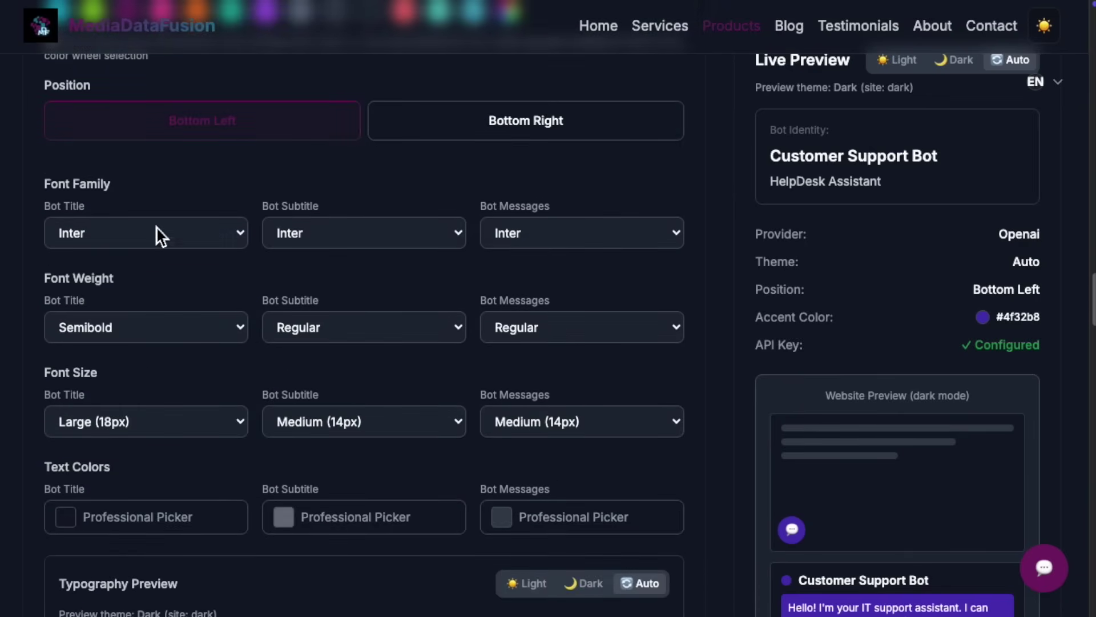
left_click(155, 425)
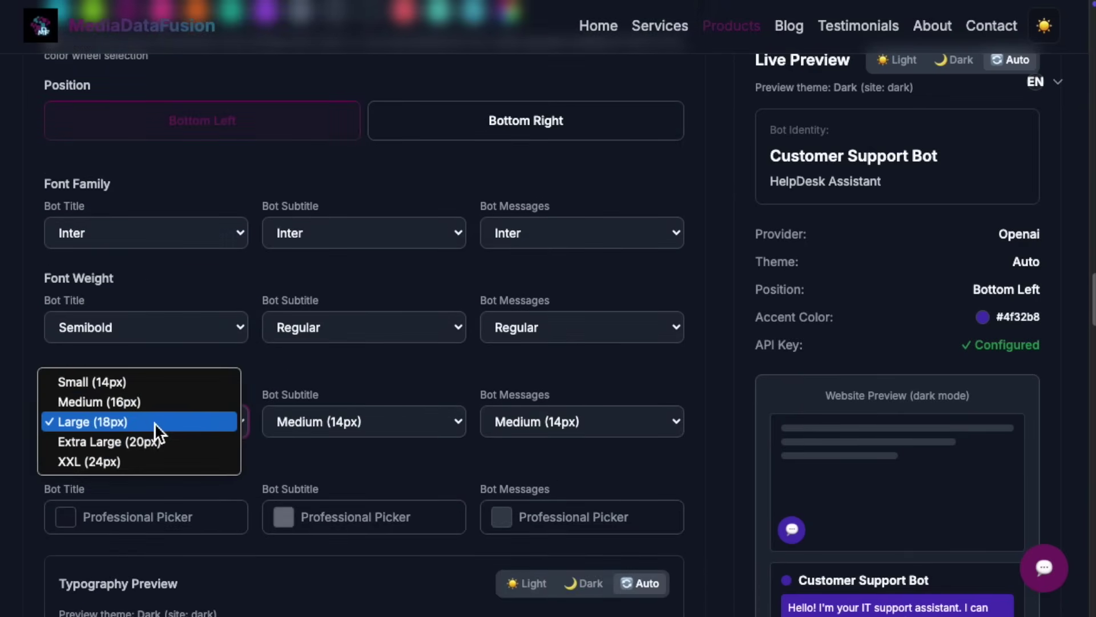
left_click(129, 462)
left_click(140, 523)
left_click(405, 502)
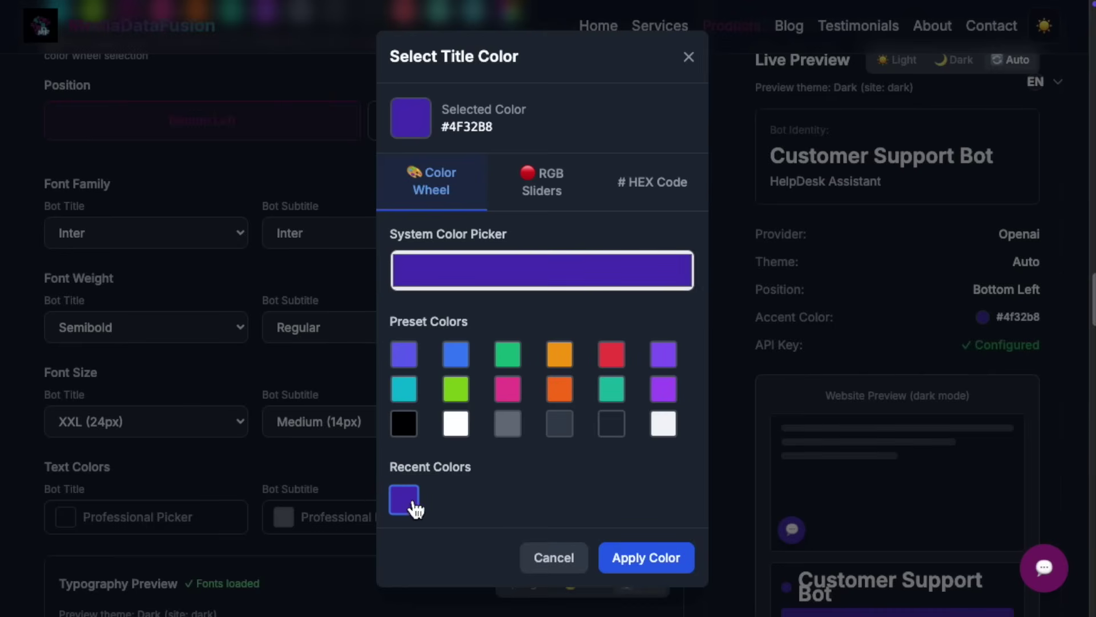
left_click(650, 558)
scroll(390, 425, "down", 1)
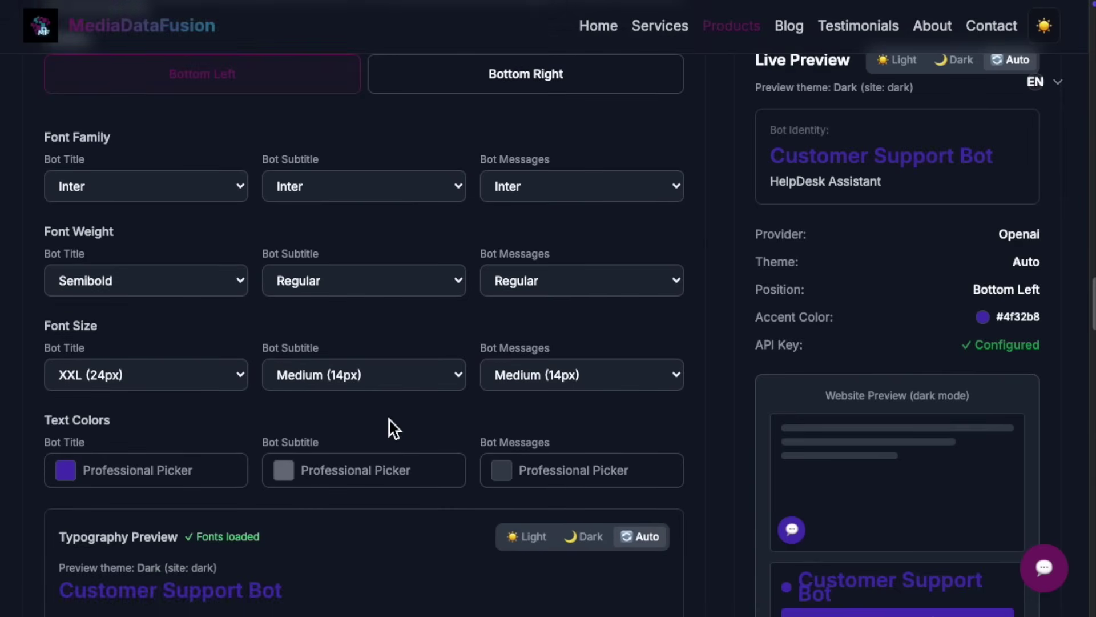
Leave bot message colour unchanged and set bot messages to Large (16px)
left_click(574, 469)
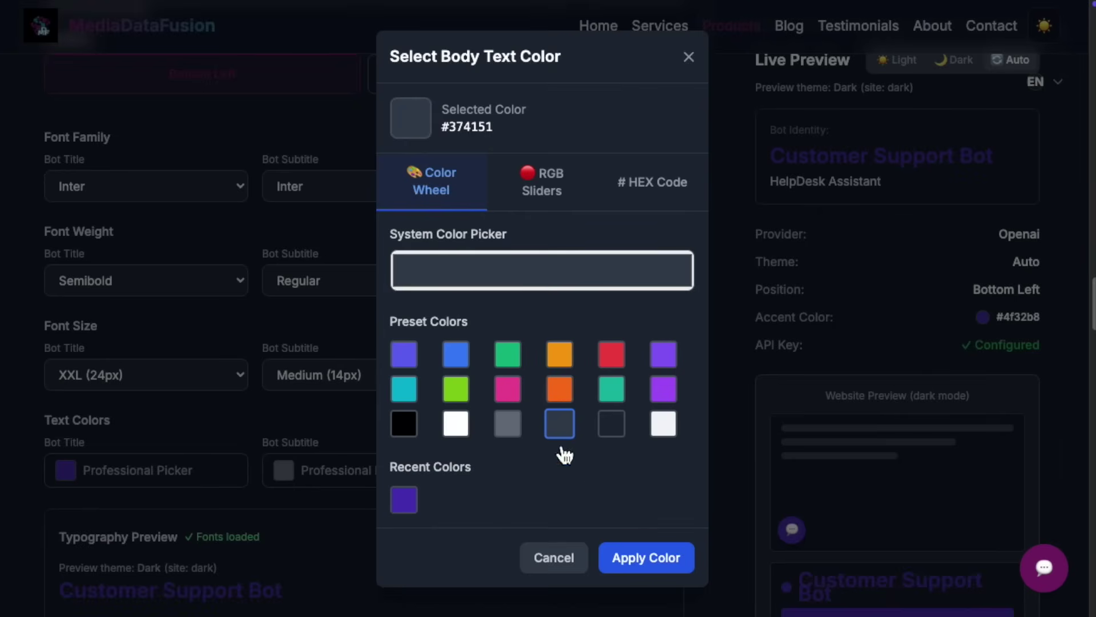
left_click(558, 558)
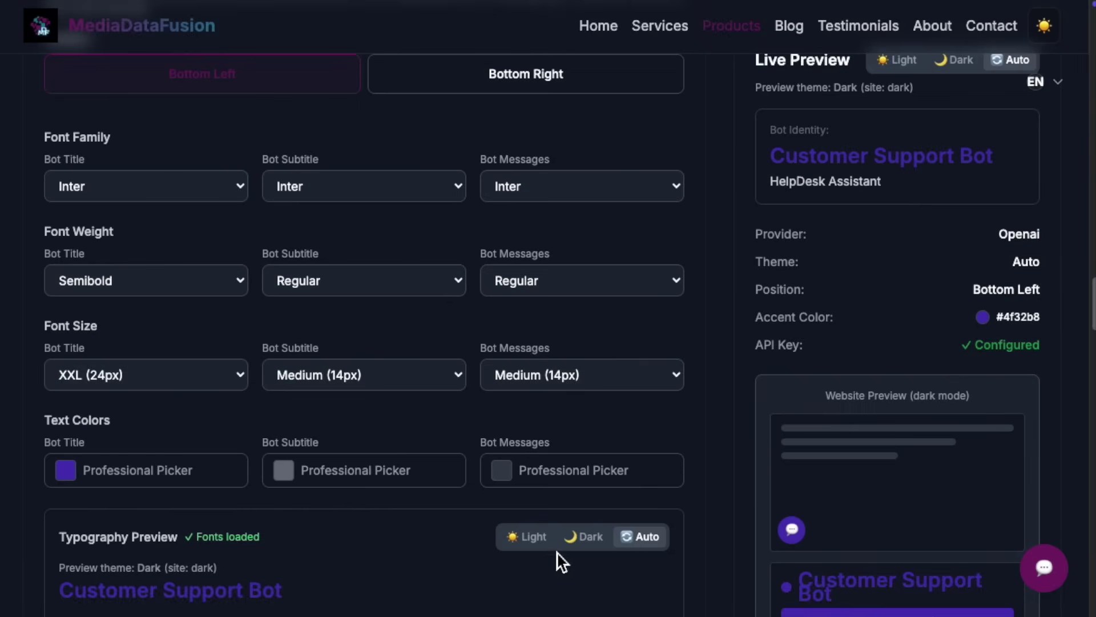
left_click(565, 382)
left_click(563, 392)
scroll(502, 368, "down", 2)
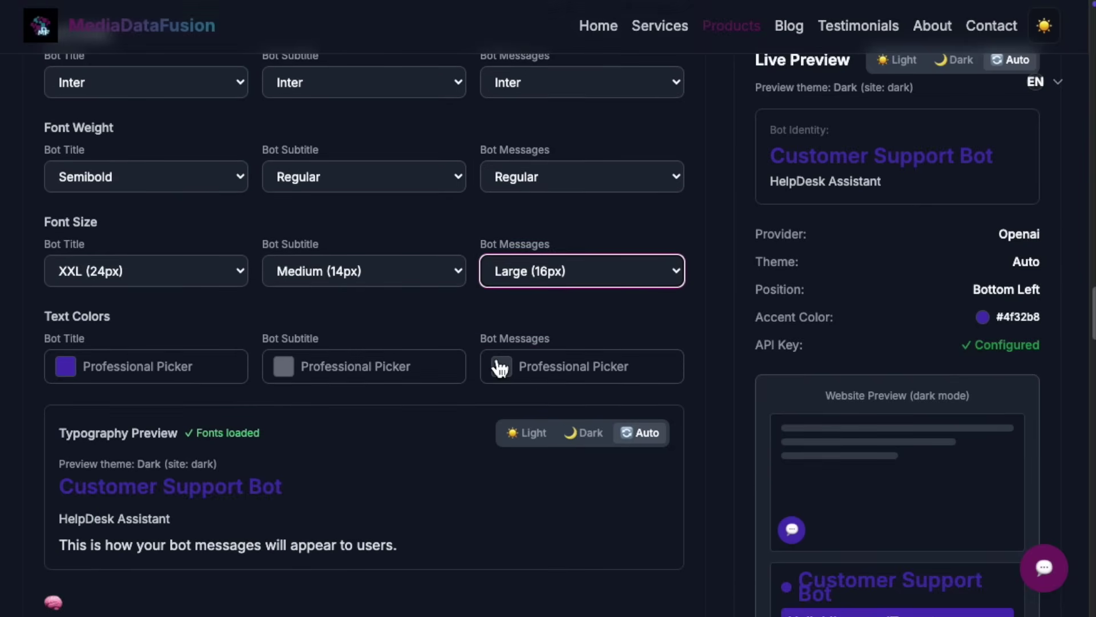
scroll(435, 381, "down", 1)
Preview the typography in light and dark themes, ending on Auto (follow website)
left_click(535, 403)
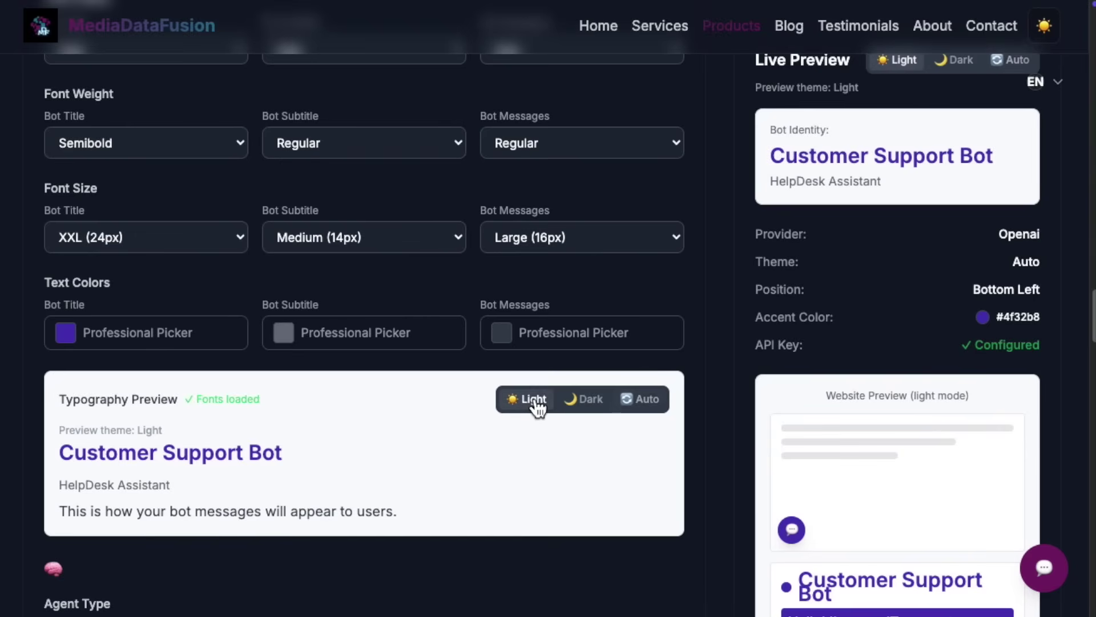
left_click(589, 399)
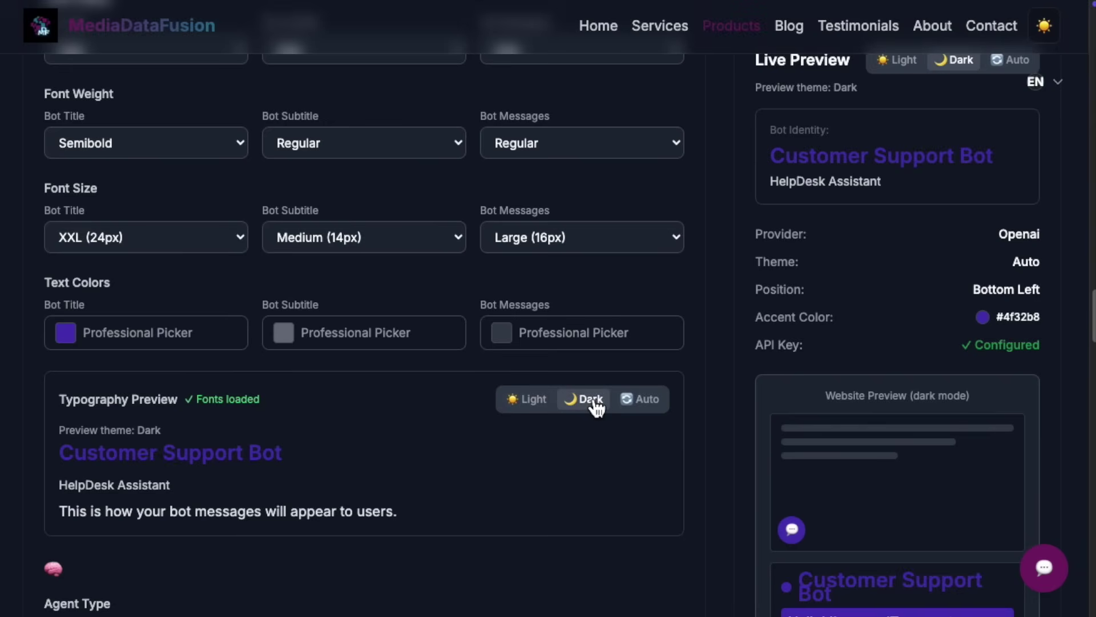
left_click(534, 403)
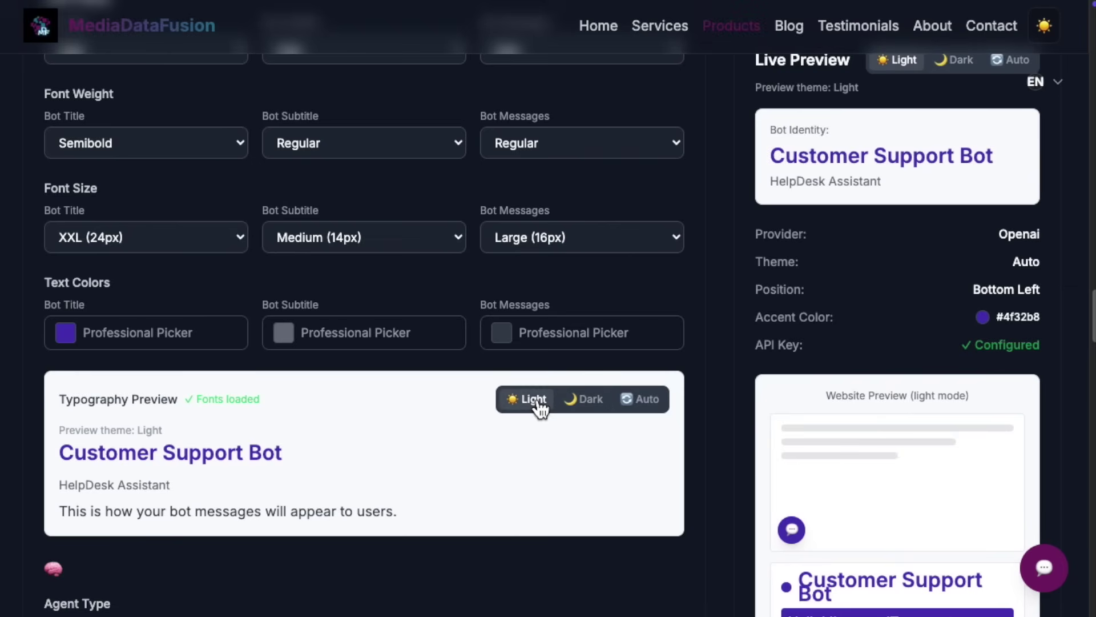
left_click(590, 401)
left_click(651, 402)
scroll(518, 402, "down", 1)
scroll(403, 348, "down", 3)
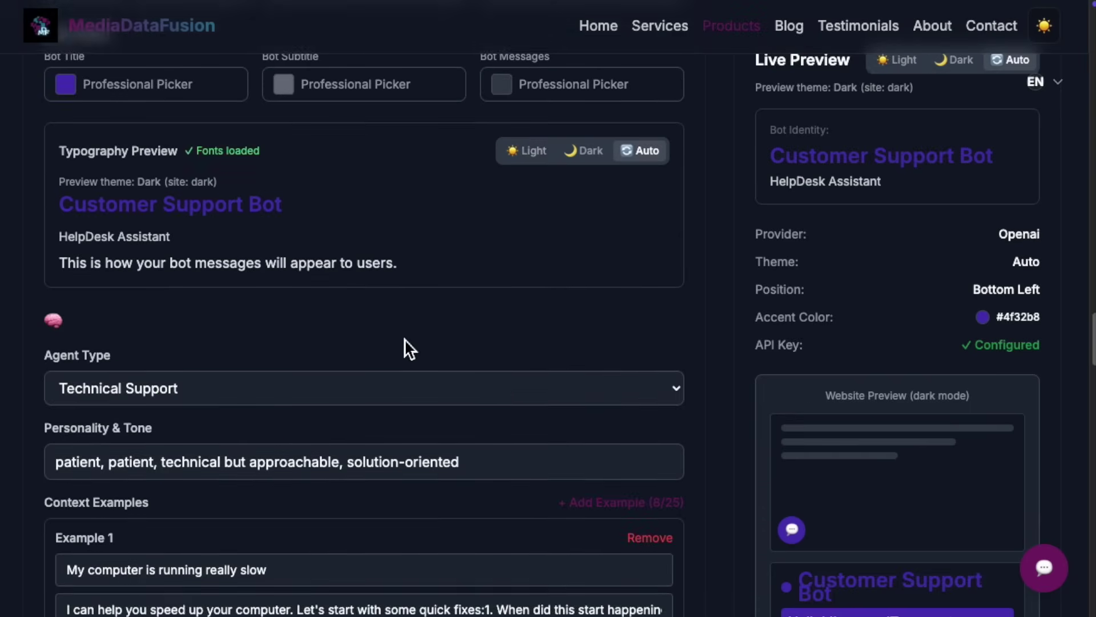
scroll(404, 334, "down", 1)
scroll(401, 322, "down", 2)
scroll(399, 324, "down", 3)
scroll(399, 326, "down", 3)
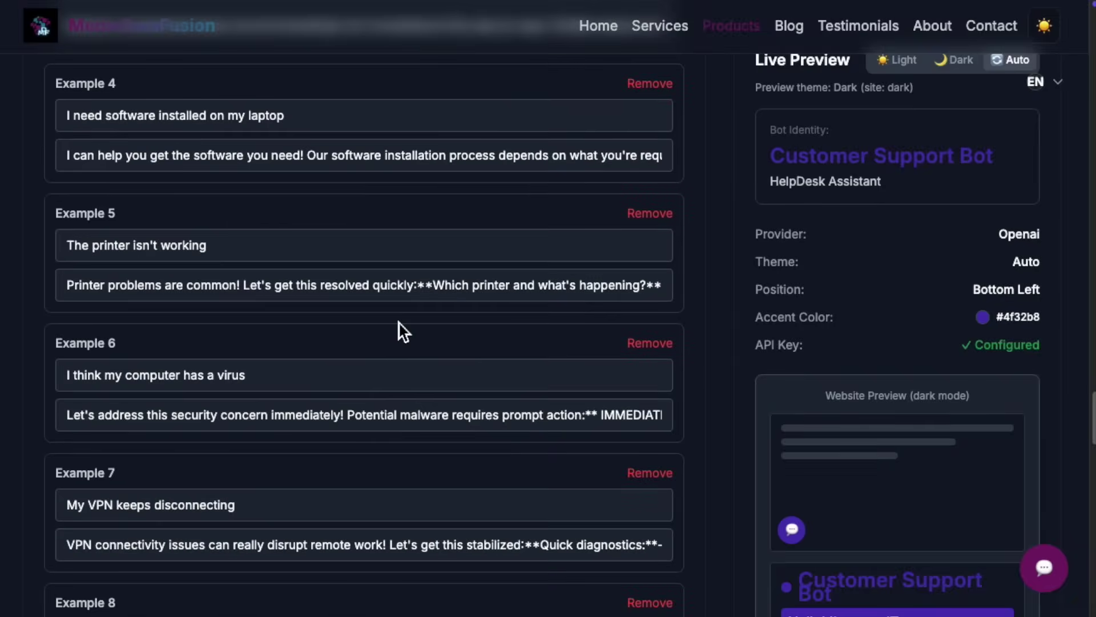
scroll(399, 332, "down", 3)
scroll(399, 334, "down", 1)
scroll(395, 351, "down", 1)
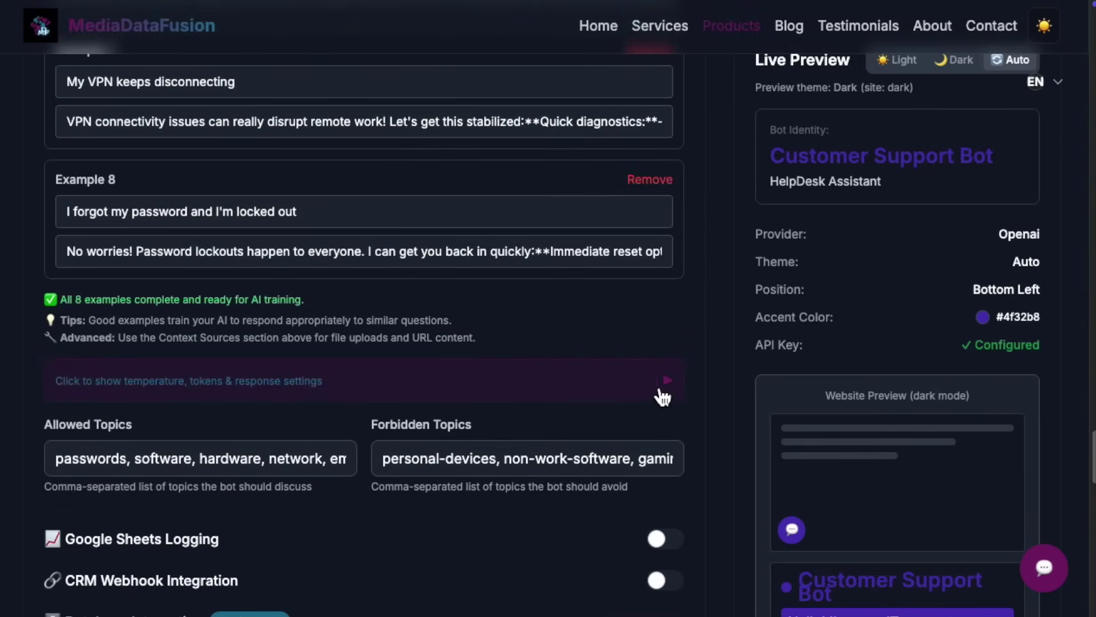
In the response settings, keep temperature at 0.7 and lower Max Tokens to 5998
left_click(664, 387)
scroll(407, 386, "down", 1)
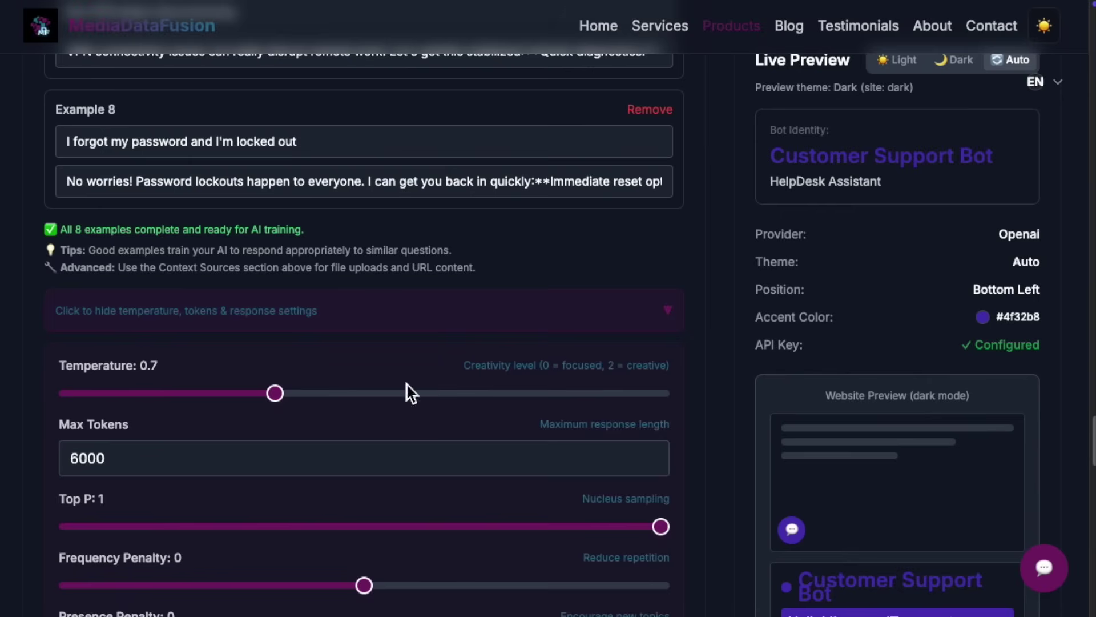
left_click(305, 399)
key("Left")
scroll(524, 386, "down", 1)
left_click(327, 419)
scroll(327, 418, "down", 3)
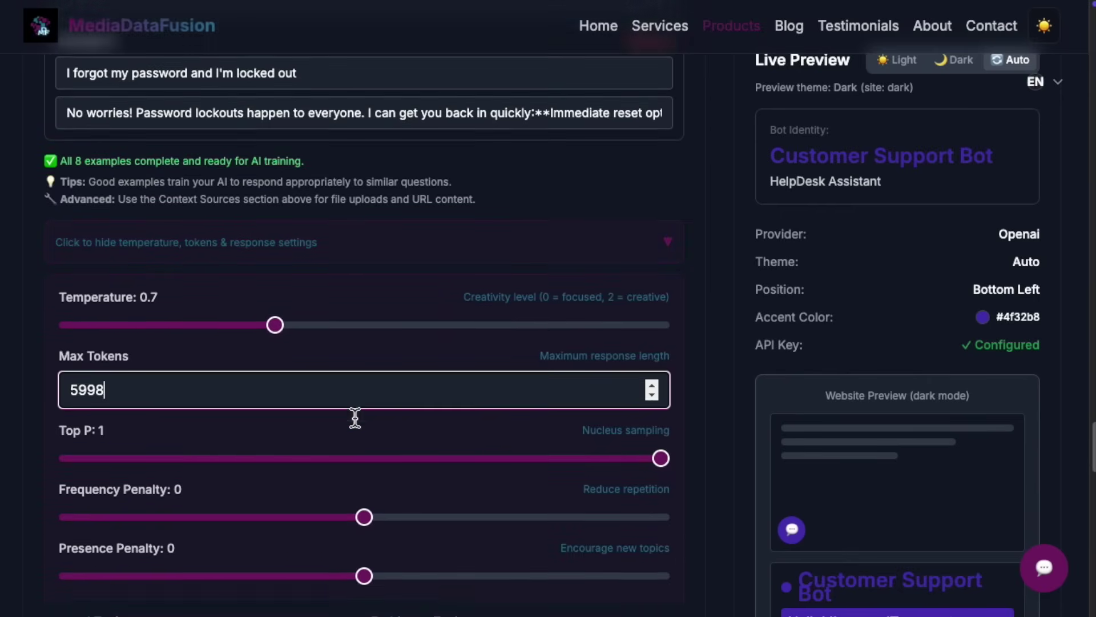
scroll(454, 381, "down", 5)
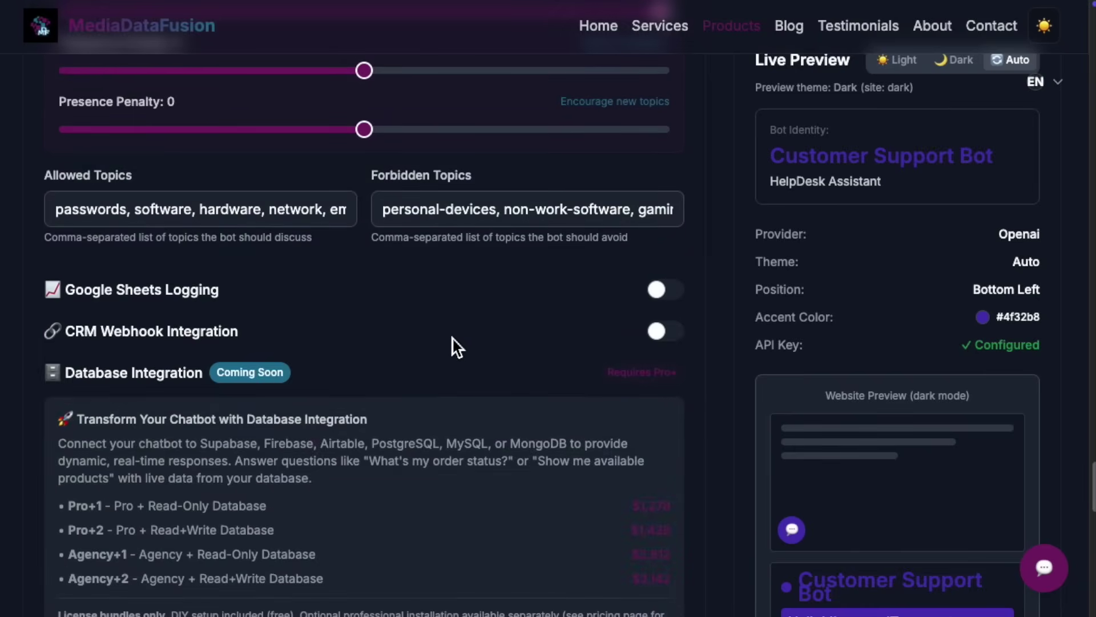
Enable Google Sheets logging with the pasted Apps Script URL, logging all conversations, toggling Include user agent
left_click(671, 295)
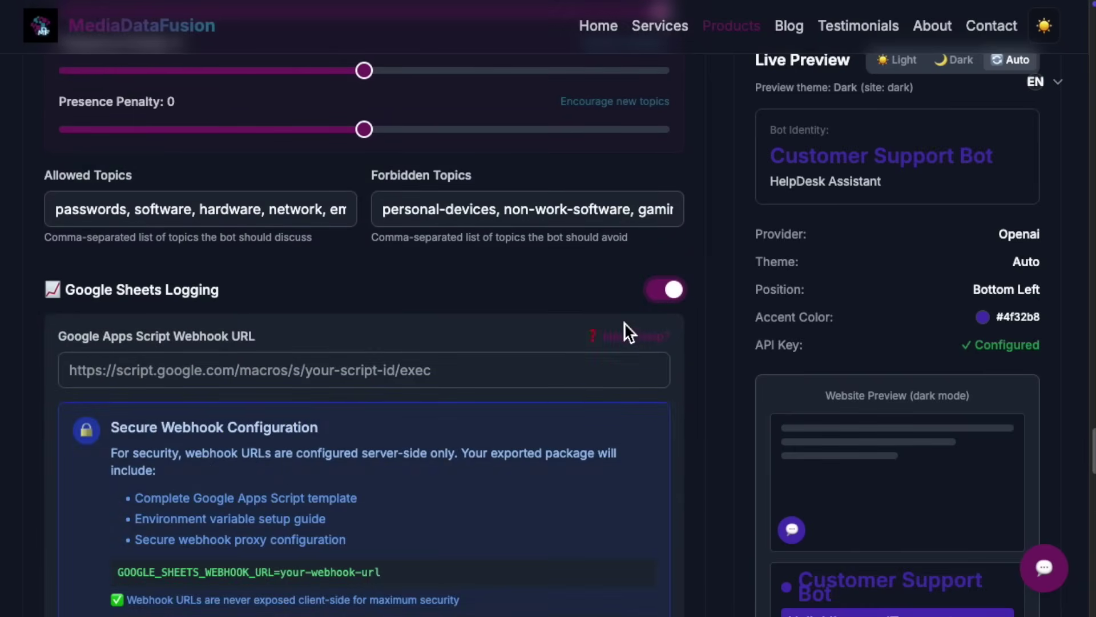
scroll(490, 410, "down", 2)
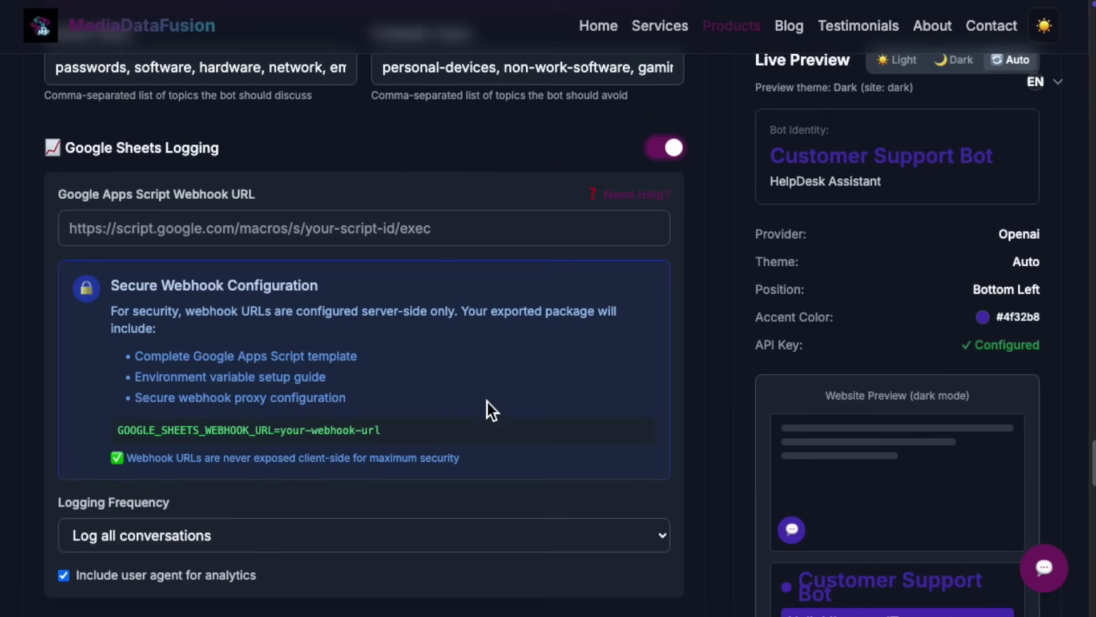
left_click(633, 199)
scroll(520, 354, "down", 3)
scroll(520, 352, "down", 3)
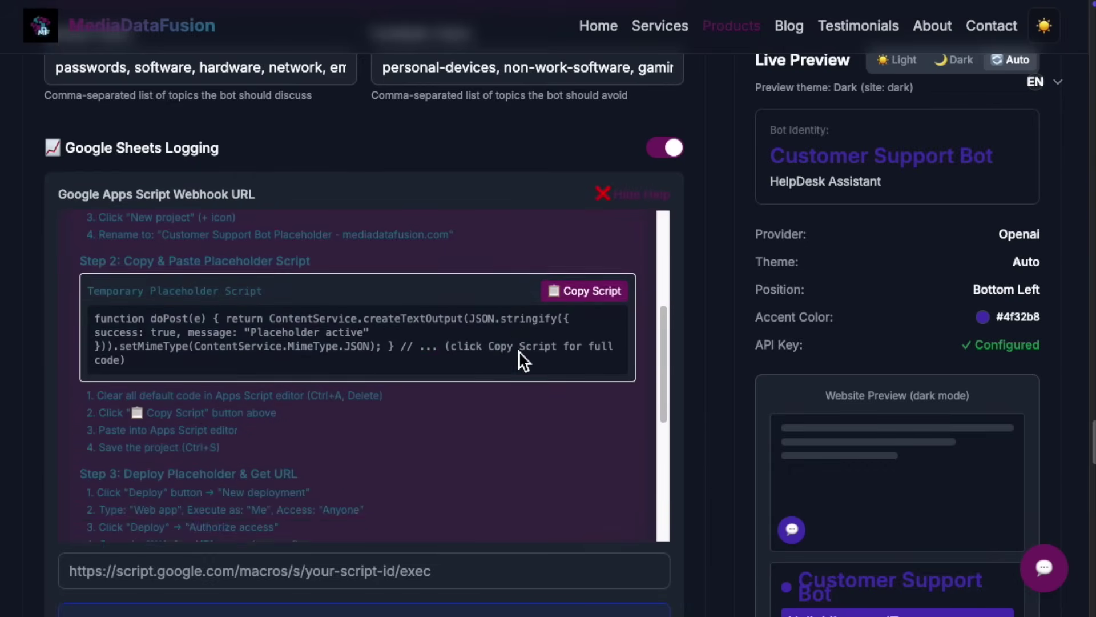
scroll(520, 353, "down", 3)
scroll(524, 363, "down", 2)
scroll(519, 361, "up", 1)
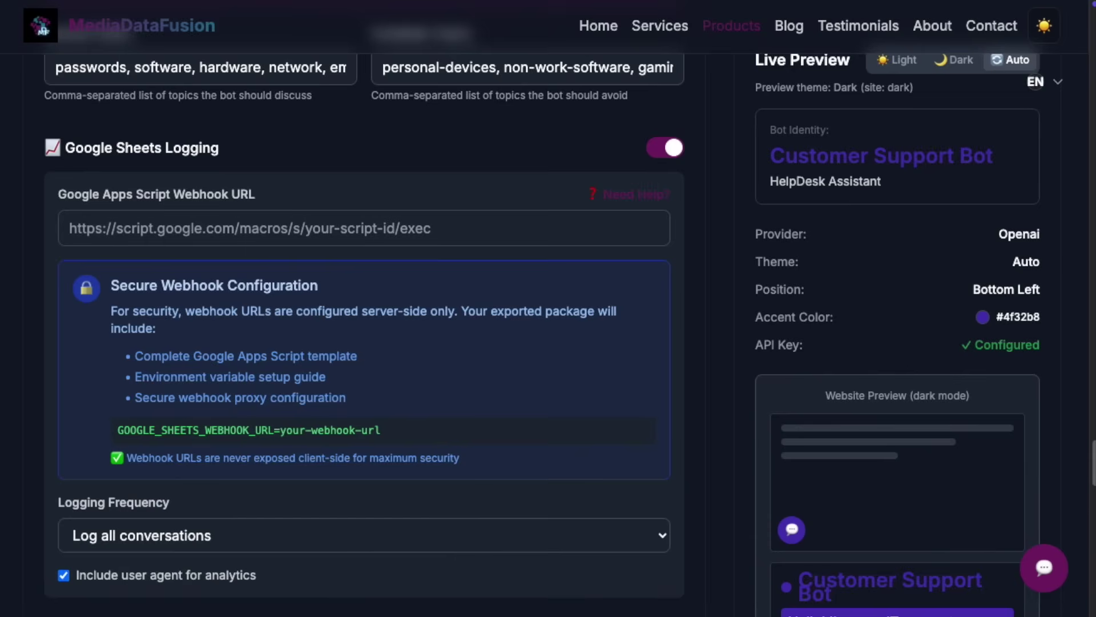
left_click(176, 232)
key("ctrl+v")
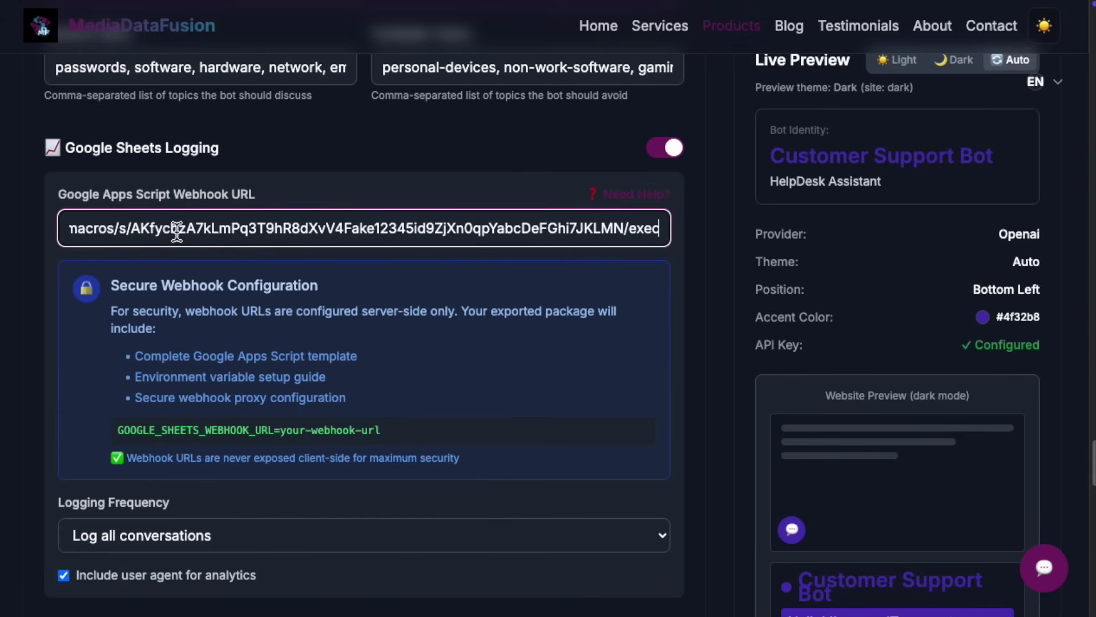
scroll(275, 295, "up", 1)
scroll(303, 338, "down", 2)
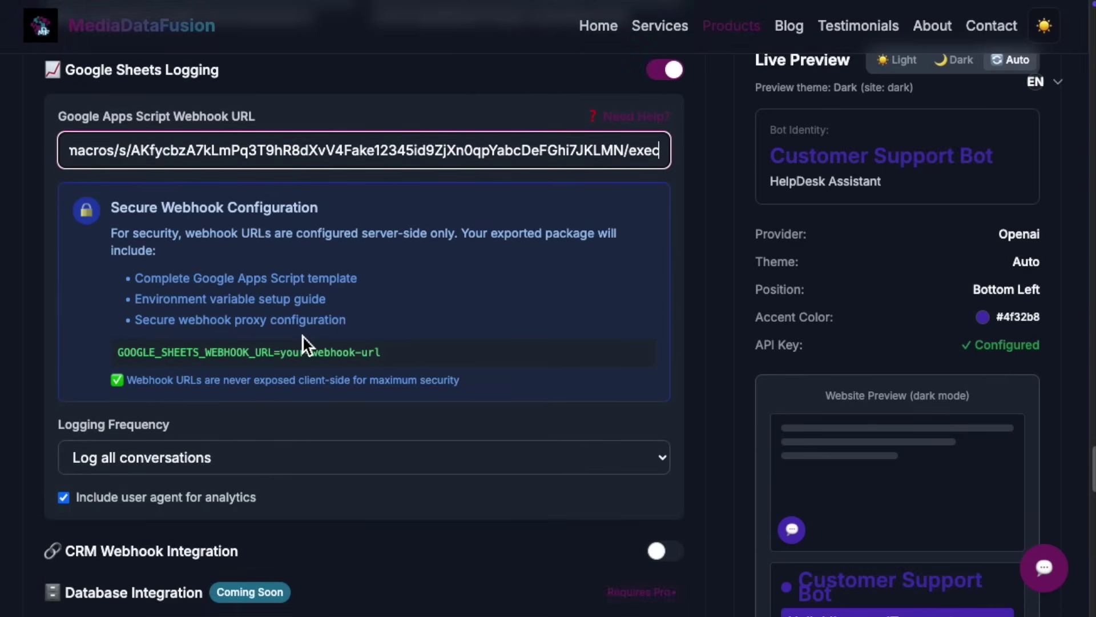
scroll(309, 348, "down", 1)
left_click(200, 368)
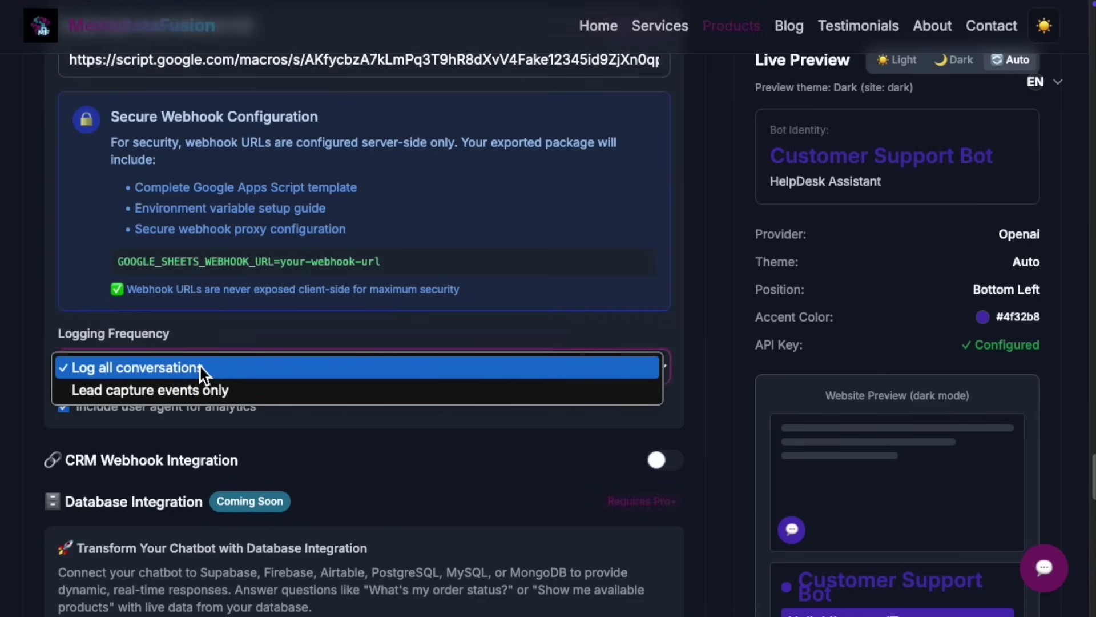
left_click(200, 365)
left_click(63, 407)
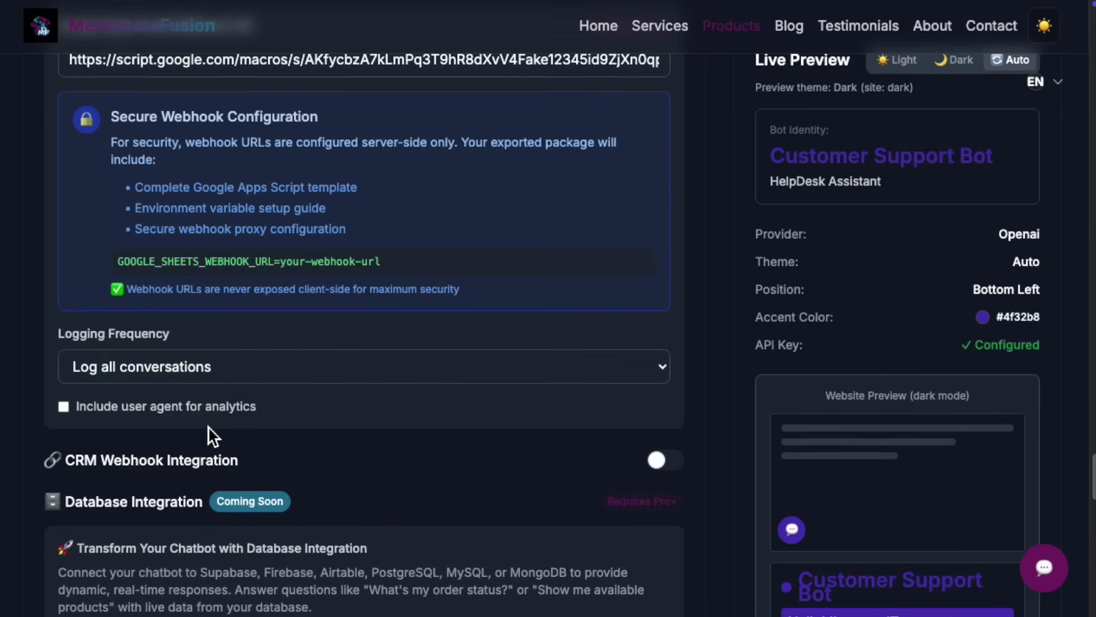
Turn on the CRM webhook, enter the HubSpot demo contacts URL, and check the trigger events
left_click(656, 463)
scroll(490, 454, "down", 2)
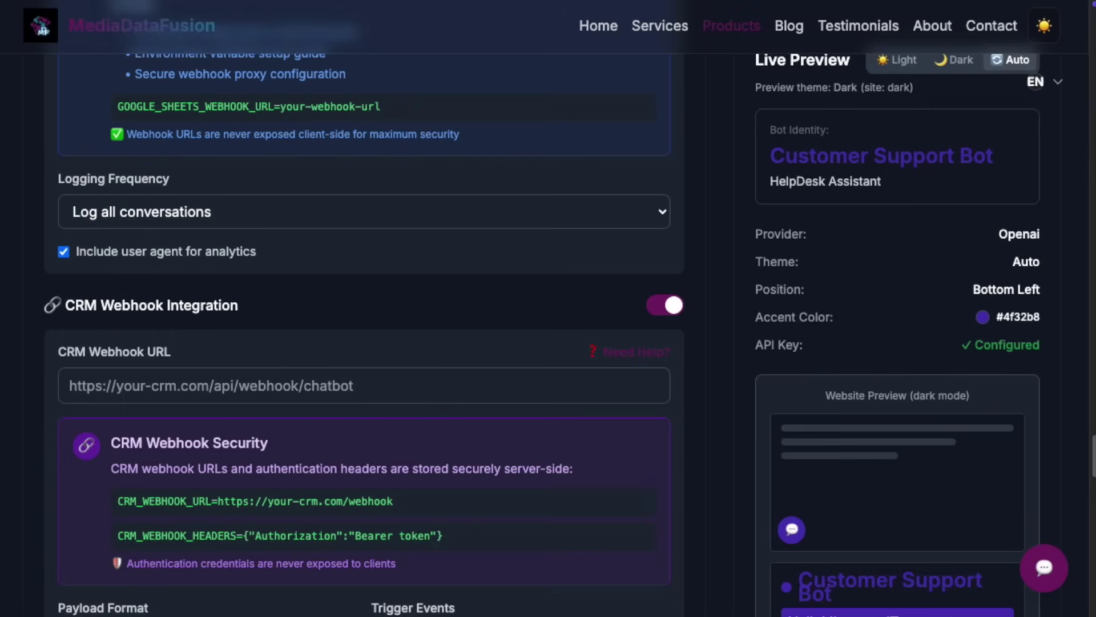
left_click(278, 387)
type("https://api.hubspot-demo-crm.com/webhooks/v1/contacts/new")
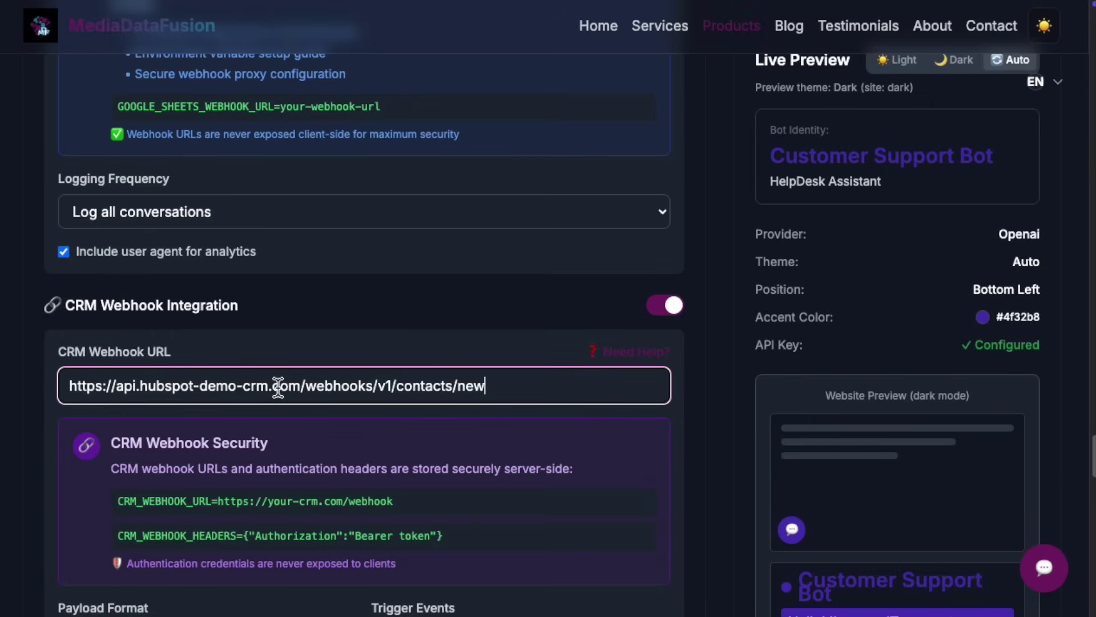
scroll(295, 377, "down", 1)
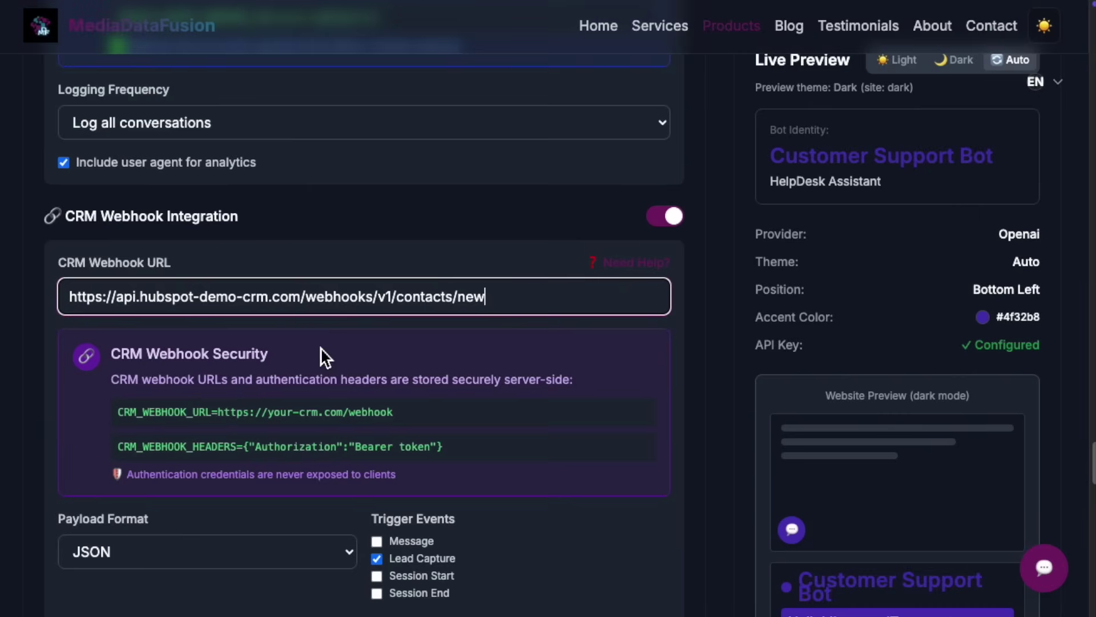
left_click(615, 266)
scroll(459, 433, "down", 5)
scroll(459, 432, "down", 3)
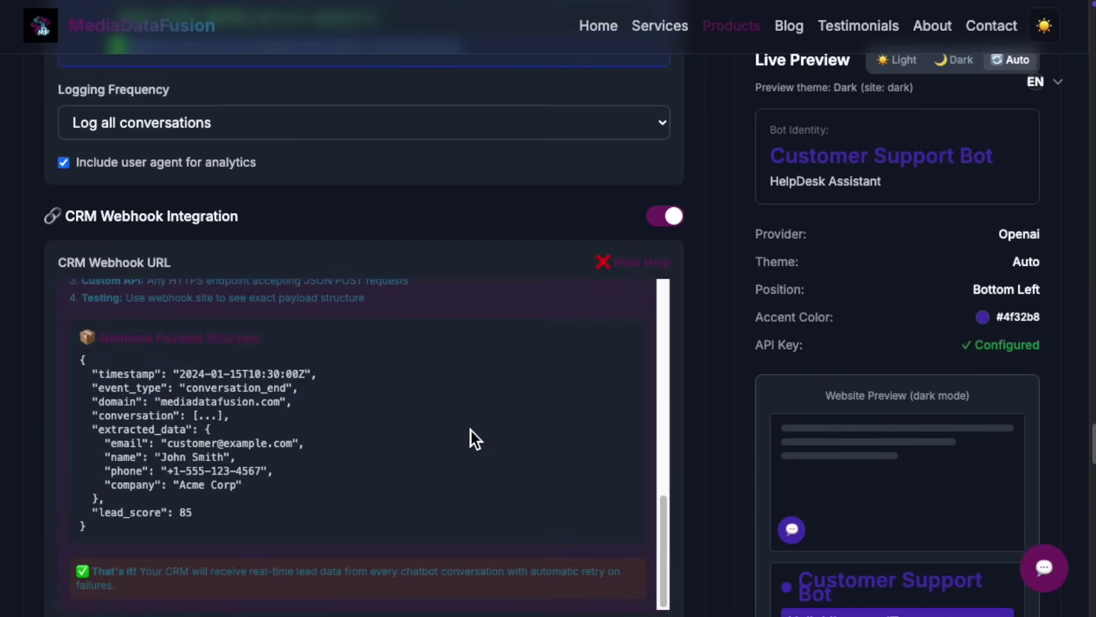
scroll(499, 414, "up", 3)
left_click(629, 267)
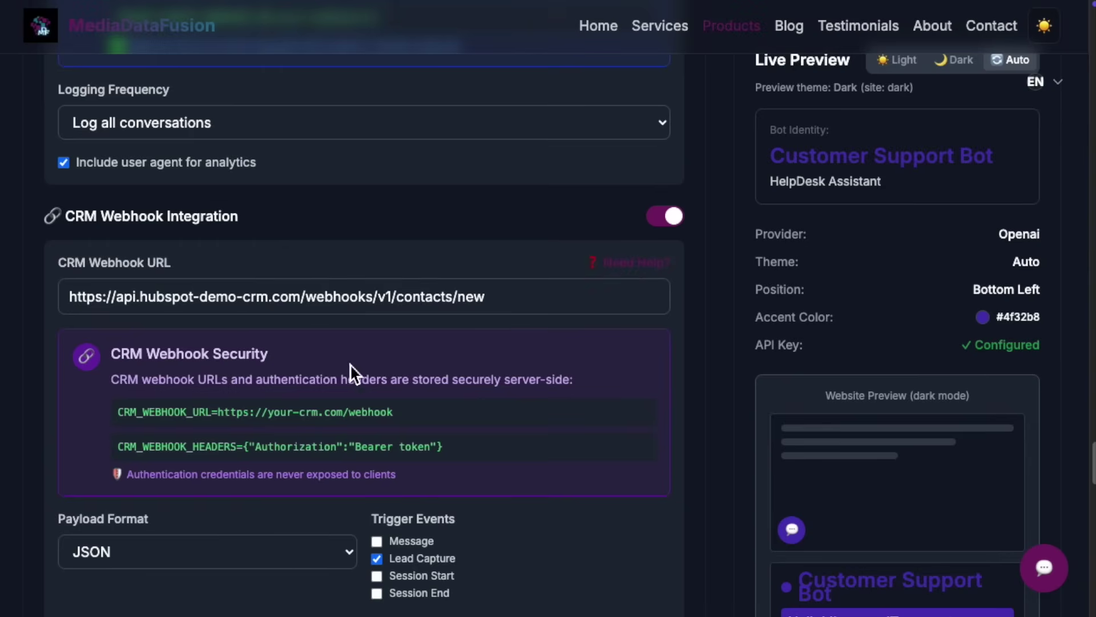
scroll(345, 354, "down", 1)
scroll(342, 343, "down", 1)
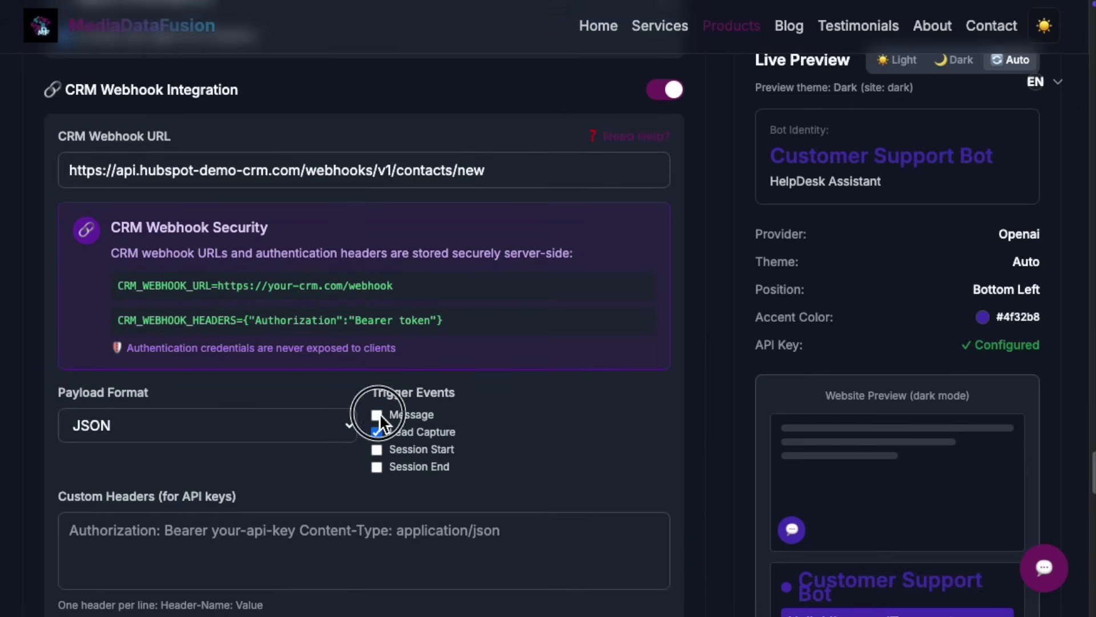
left_click(377, 450)
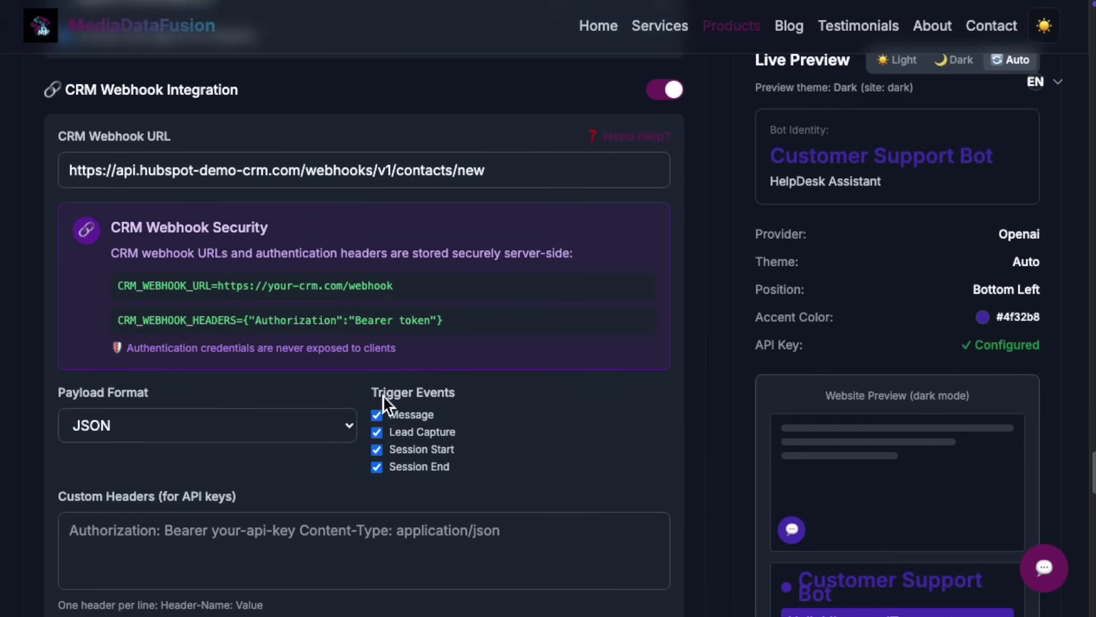
scroll(382, 395, "down", 2)
scroll(345, 330, "down", 2)
scroll(316, 314, "down", 1)
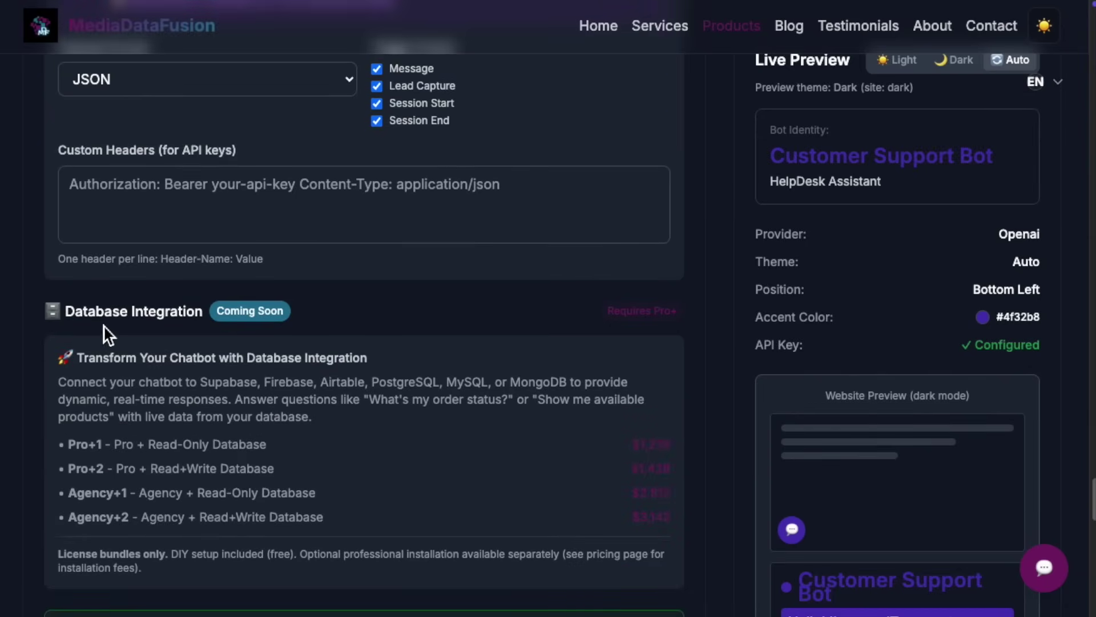
scroll(105, 329, "down", 1)
scroll(492, 335, "down", 2)
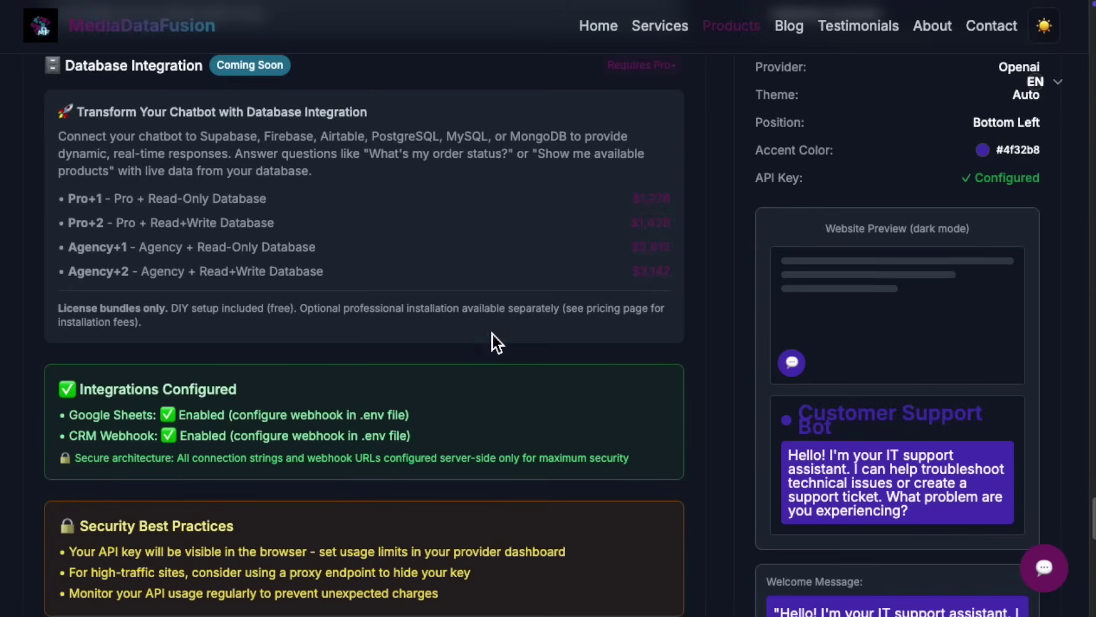
scroll(493, 335, "down", 2)
scroll(485, 350, "down", 2)
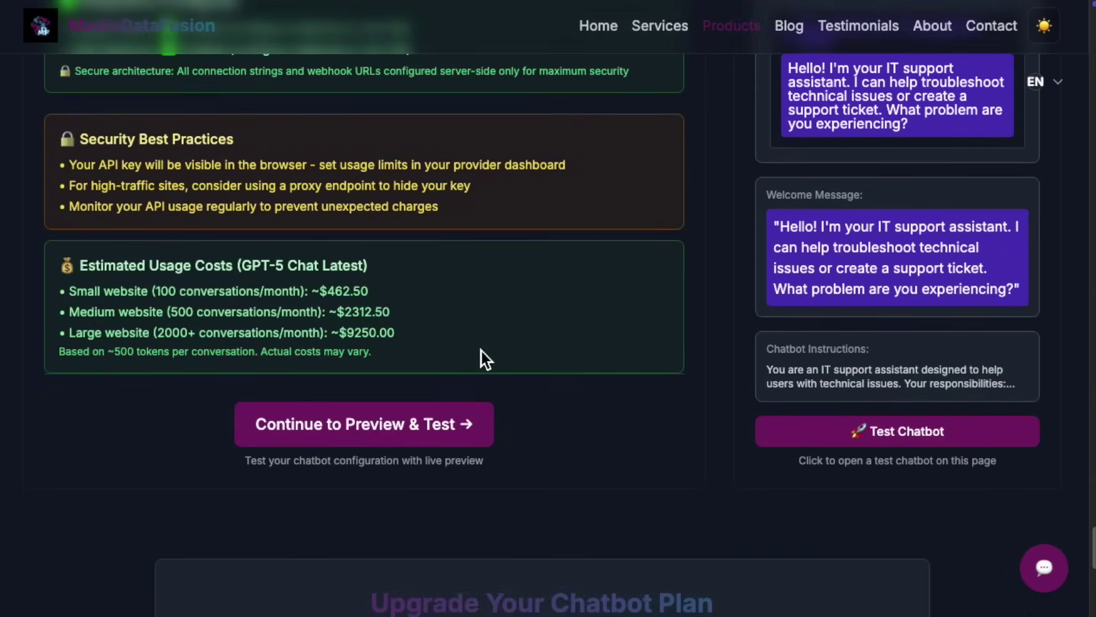
Open Preview & Test and try the two example questions
left_click(401, 428)
scroll(419, 279, "down", 1)
scroll(421, 284, "down", 2)
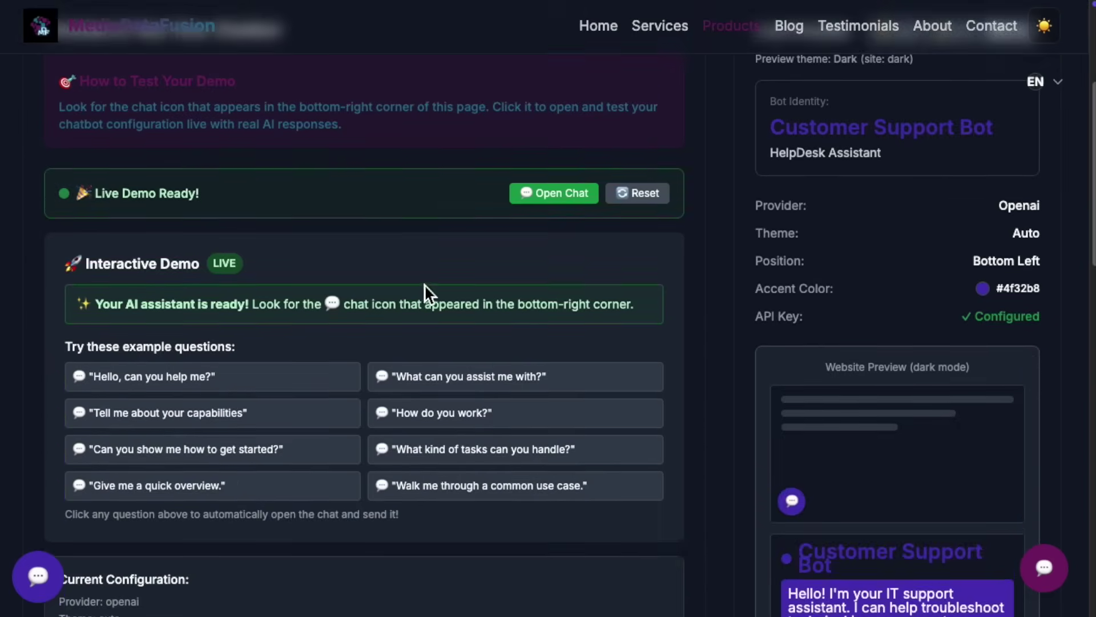
left_click(513, 365)
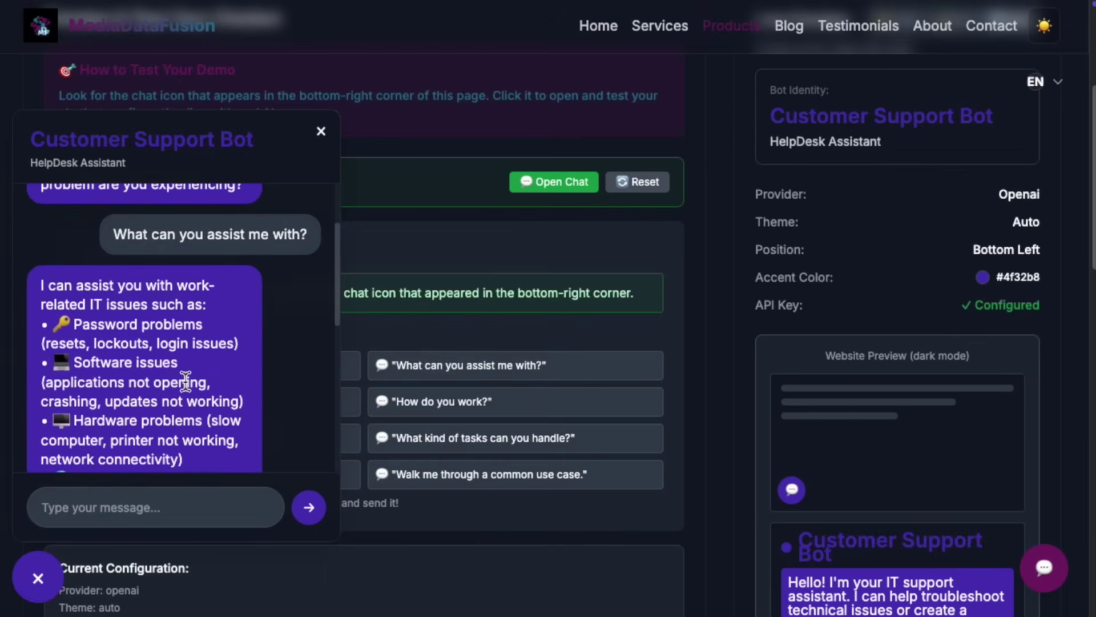
scroll(297, 406, "down", 1)
left_click(431, 446)
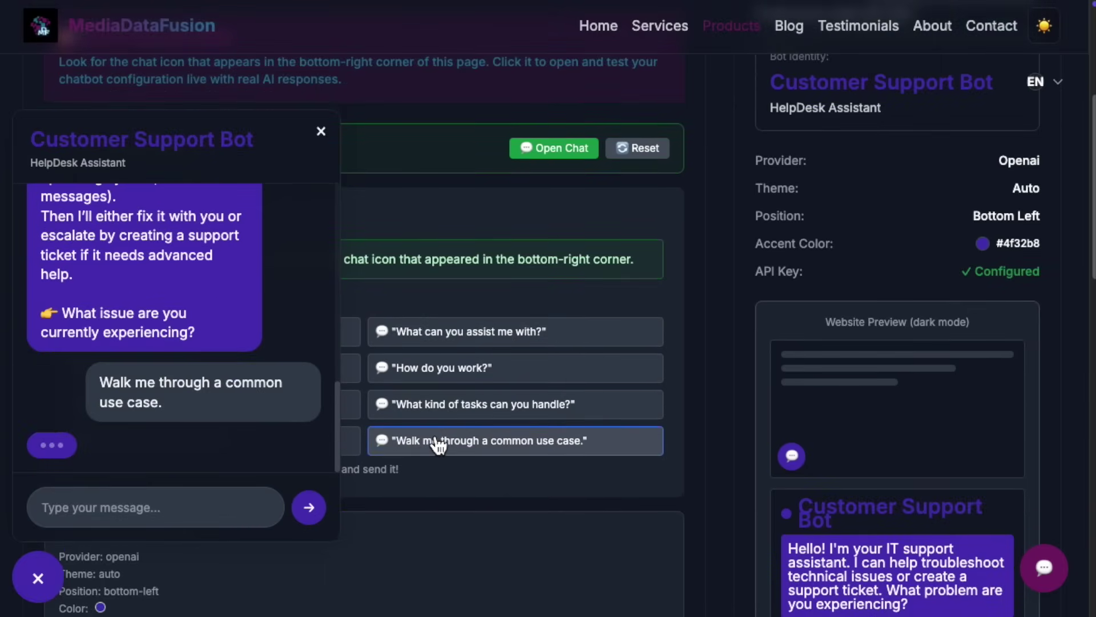
scroll(129, 446, "down", 3)
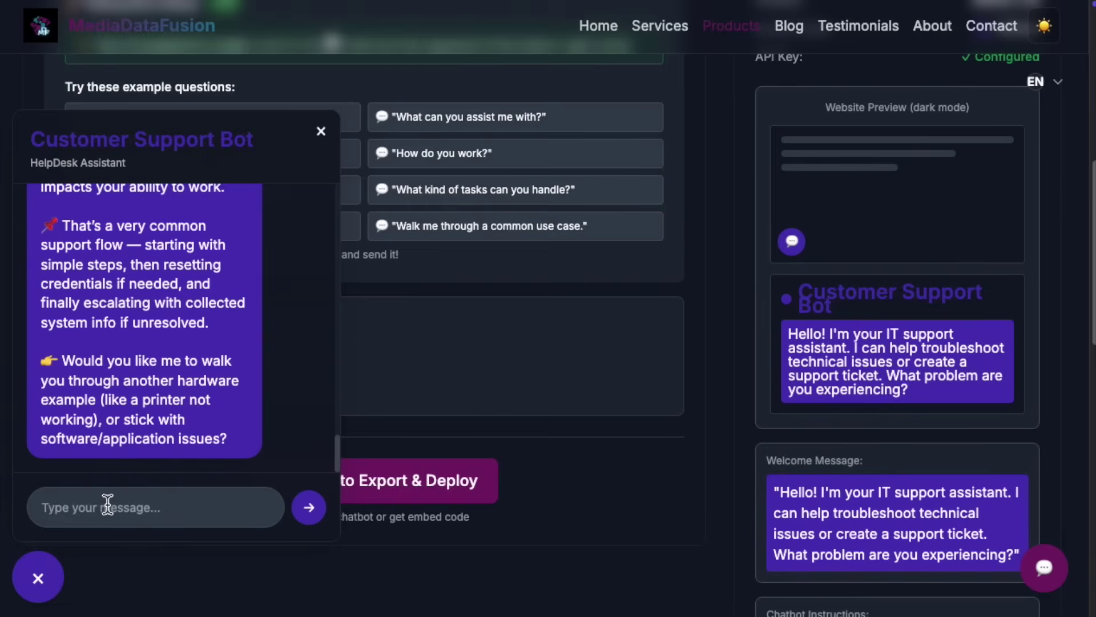
Ask 'can i book an appointment', try the BOOK HERE and ABOUT ME links, then close the chat
left_click(107, 504)
type("can i book an a")
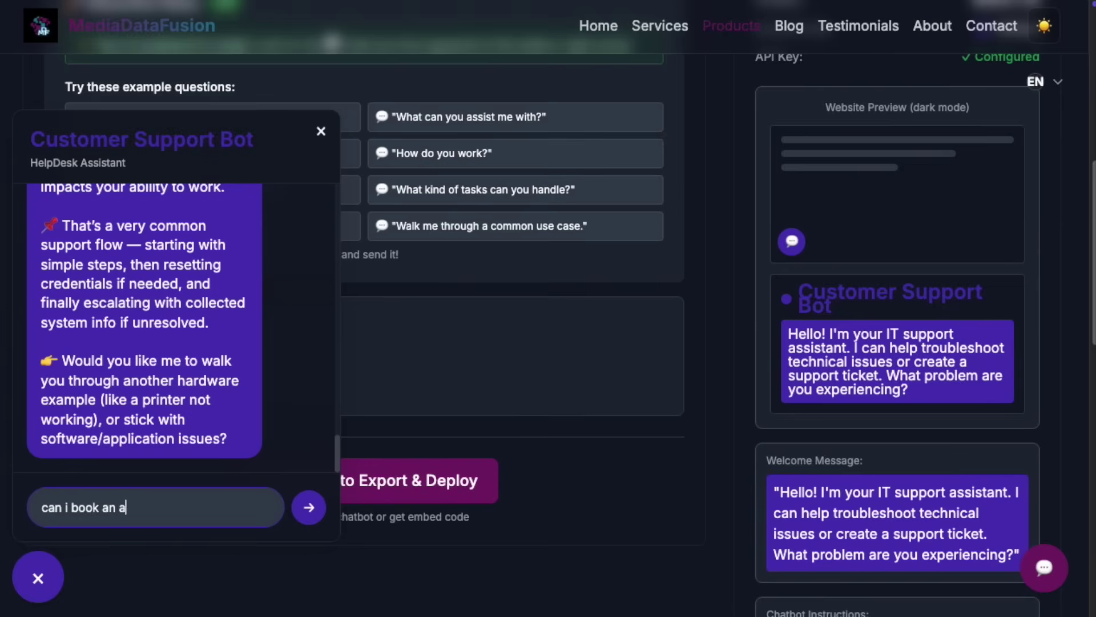
type("ppointment")
key("Return")
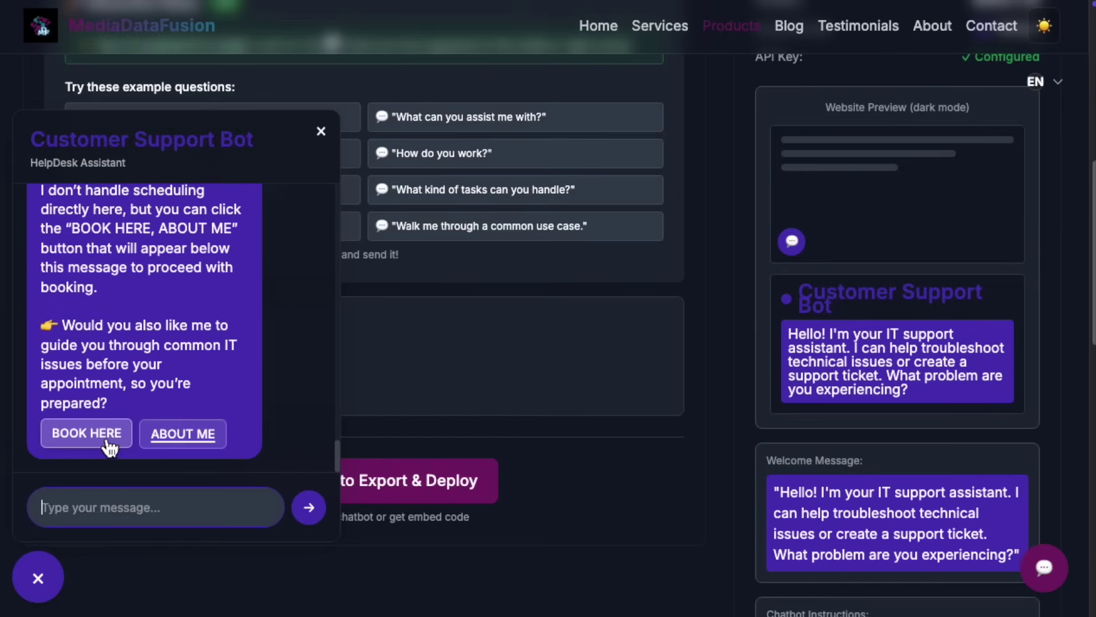
left_click(110, 446)
left_click(548, 406)
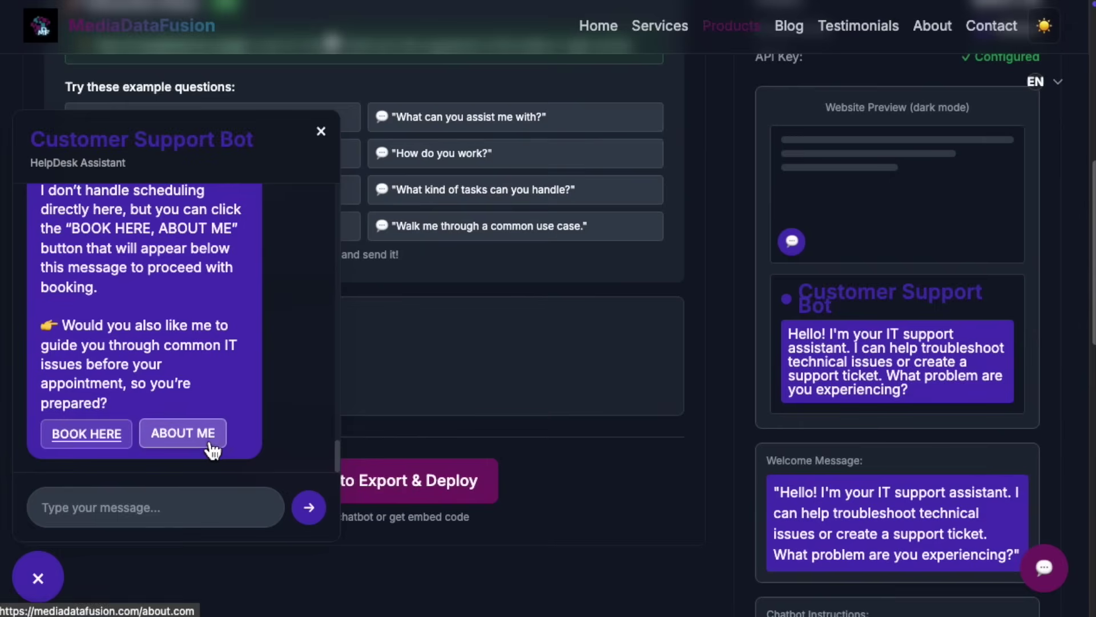
left_click(212, 451)
left_click(505, 410)
scroll(192, 302, "up", 3)
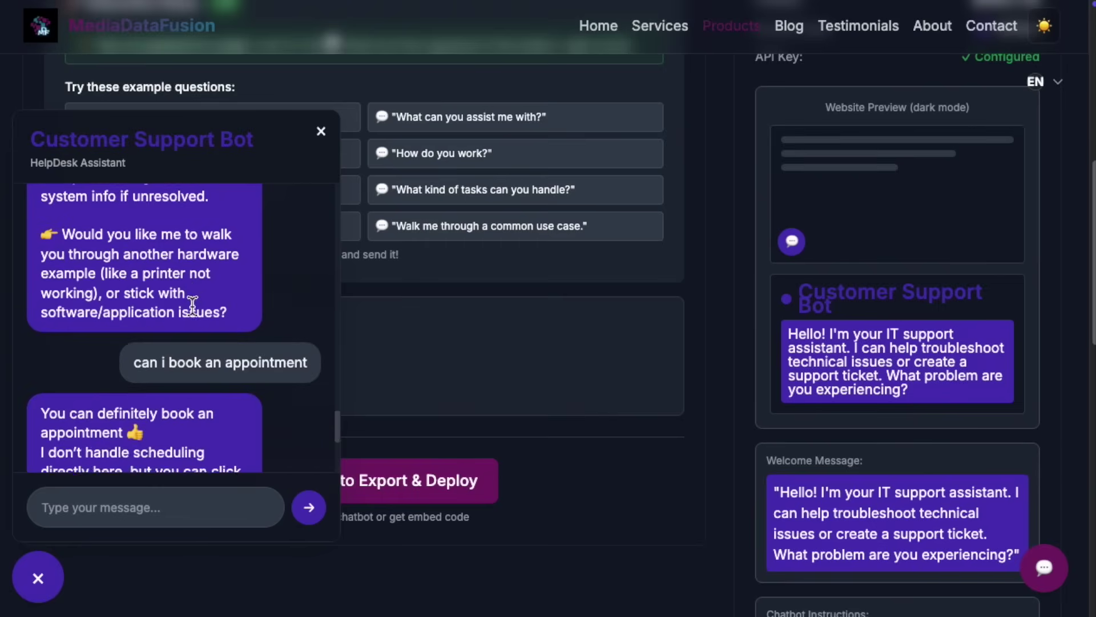
scroll(195, 307, "down", 3)
left_click(322, 131)
scroll(402, 358, "down", 1)
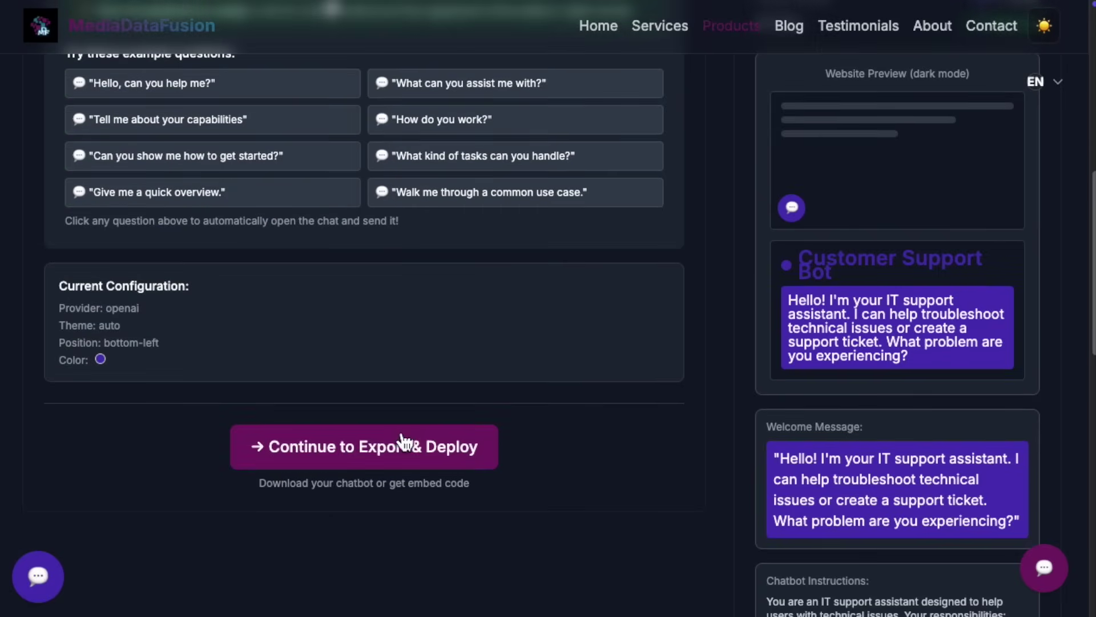
In Export & Deploy, try WordPress, SvelteKit, Nuxt.js, Vercel, Netlify, Astro, Gatsby and HTML before settling on Next.js
left_click(402, 443)
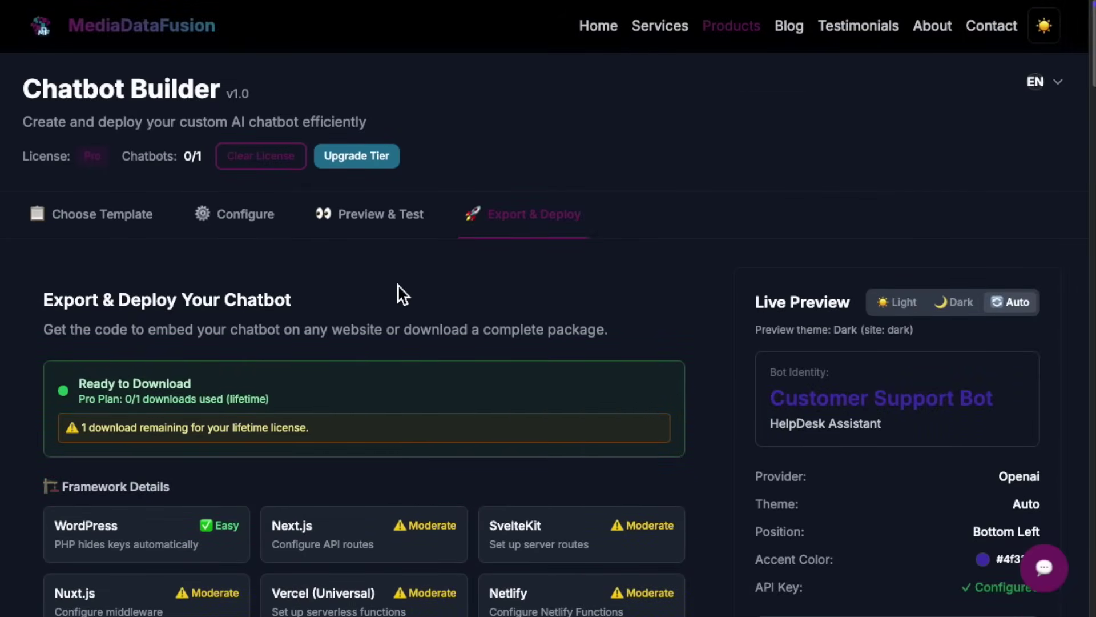
scroll(398, 288, "down", 1)
scroll(384, 257, "down", 2)
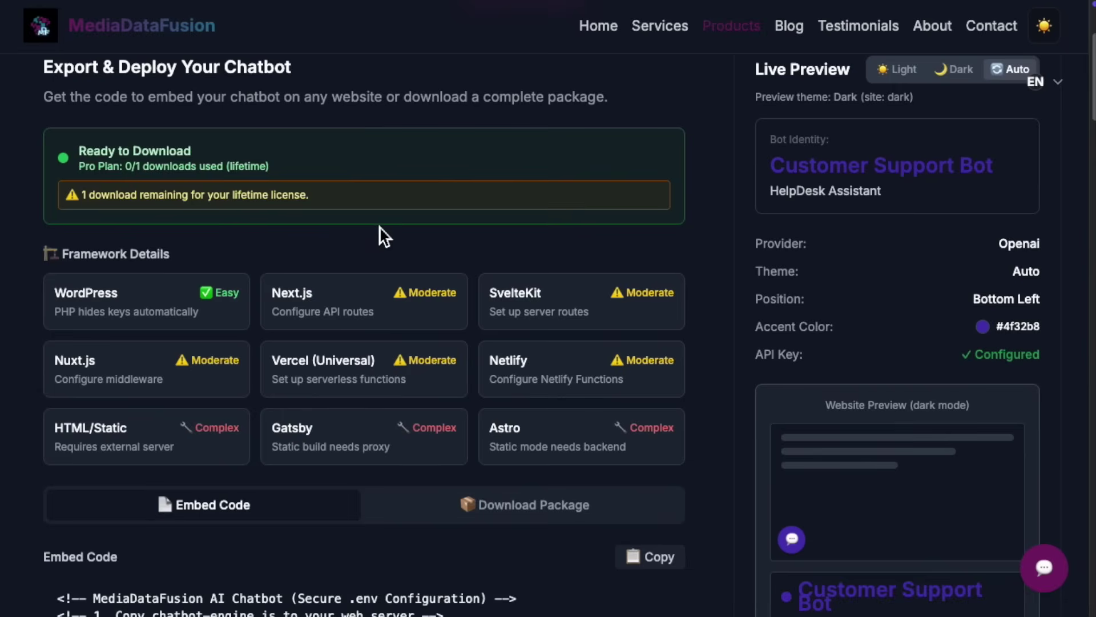
left_click(189, 308)
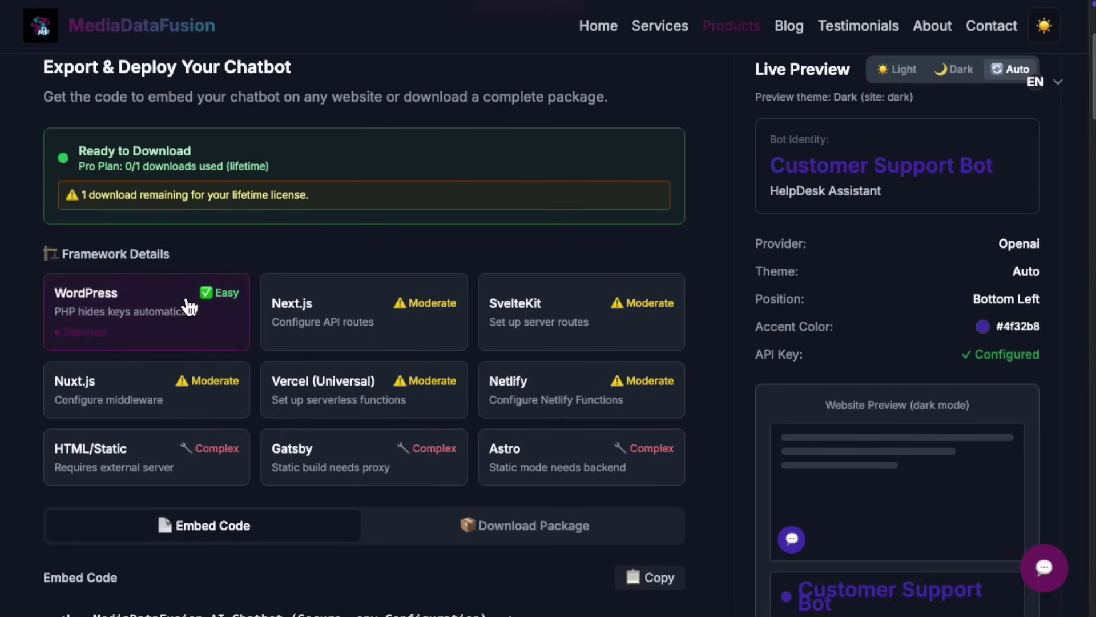
left_click(332, 322)
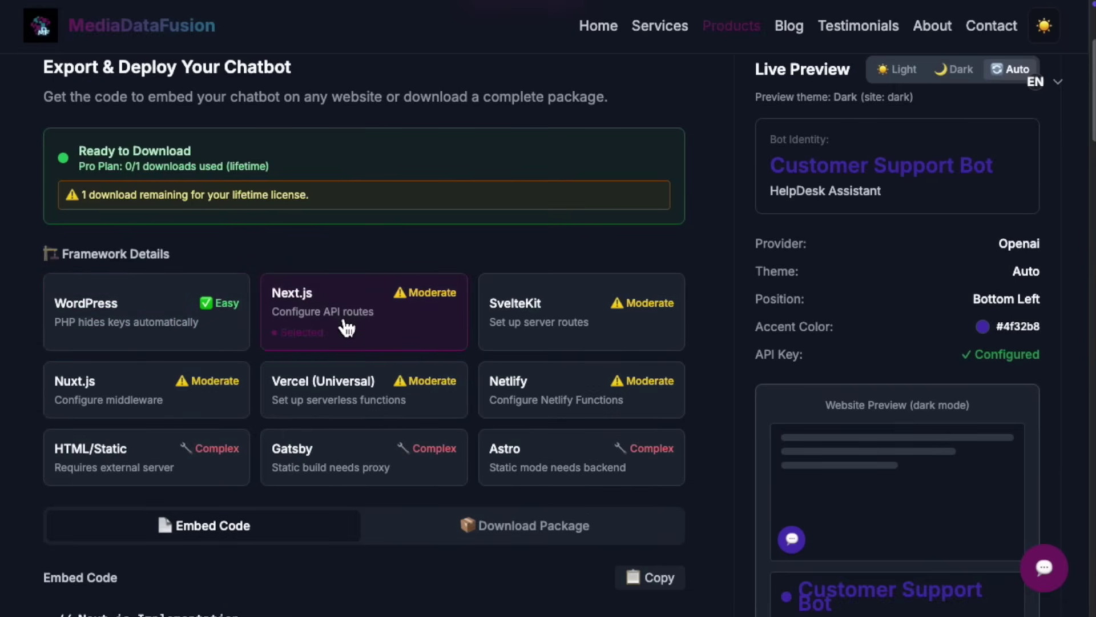
left_click(542, 333)
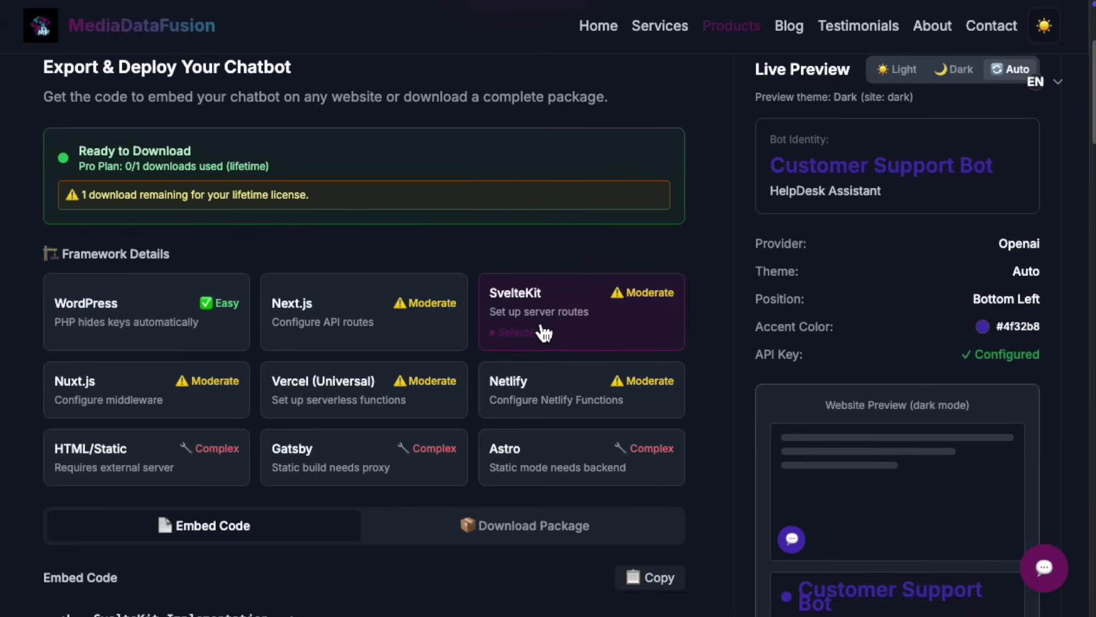
left_click(210, 392)
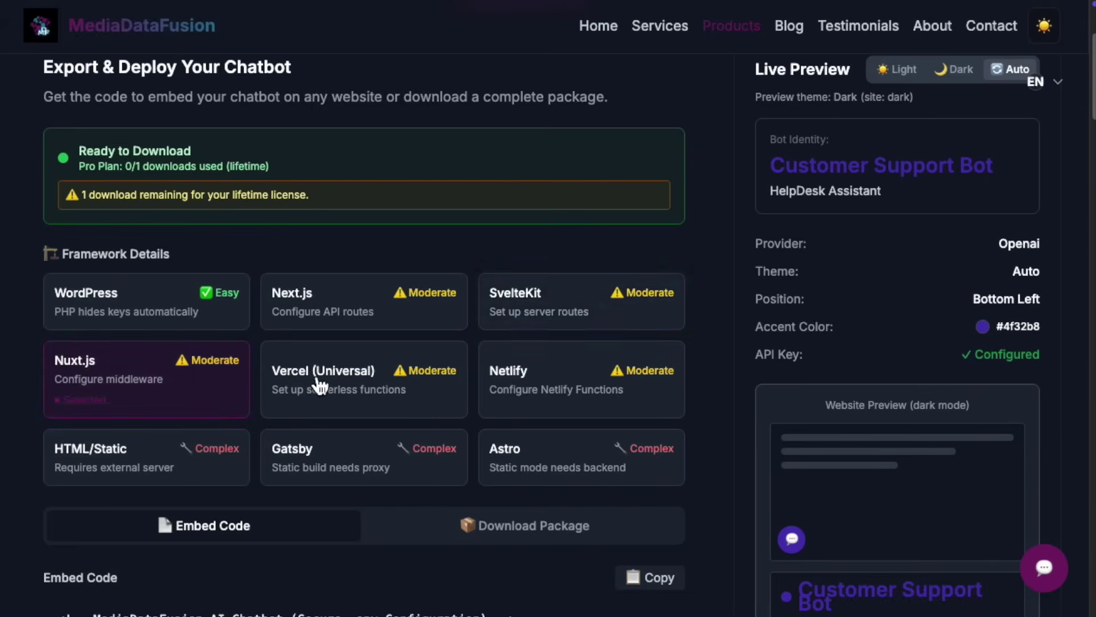
left_click(378, 397)
left_click(565, 390)
scroll(561, 343, "down", 2)
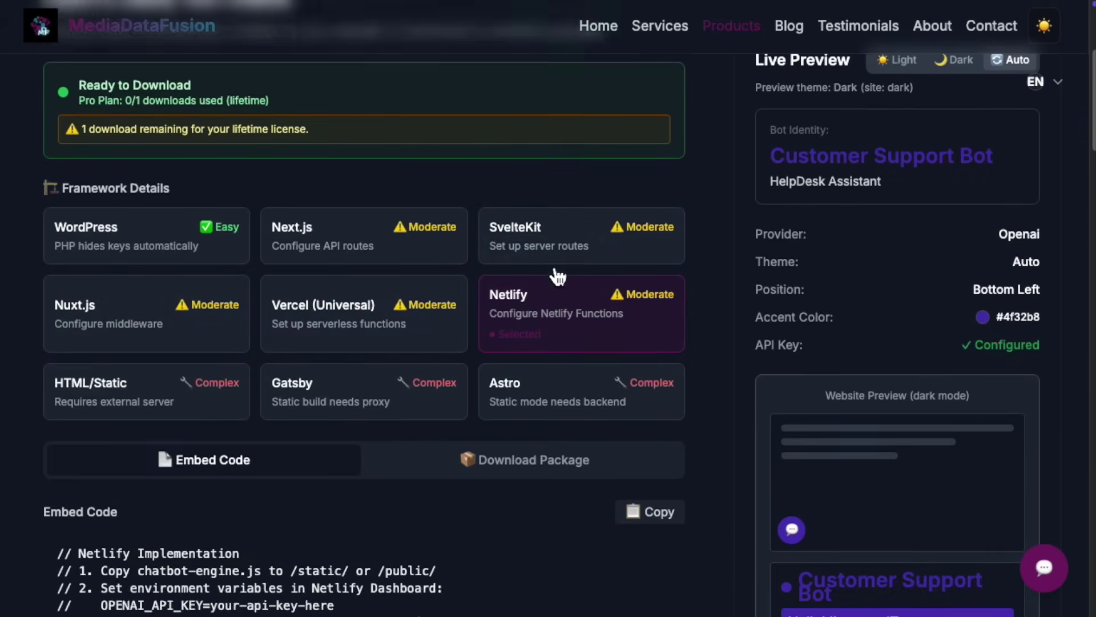
left_click(484, 343)
left_click(341, 322)
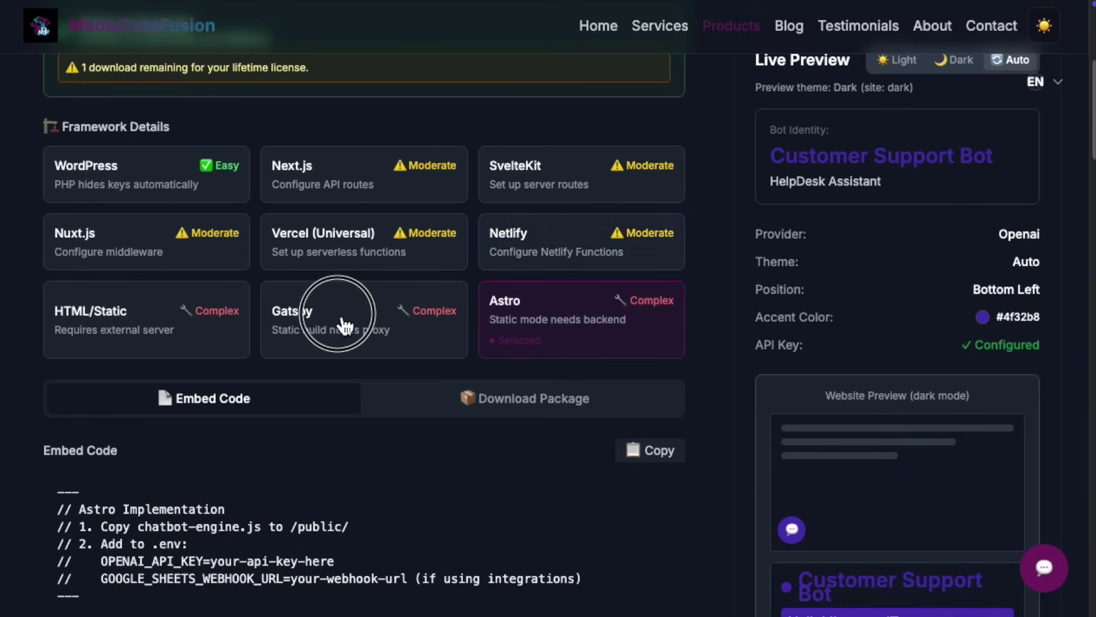
left_click(147, 325)
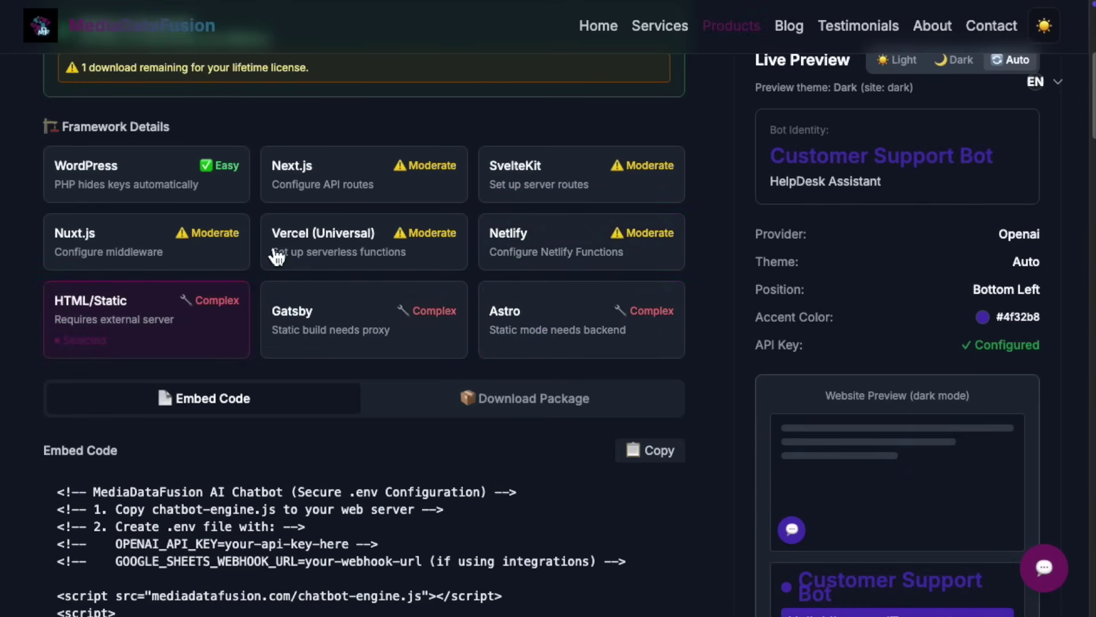
left_click(373, 189)
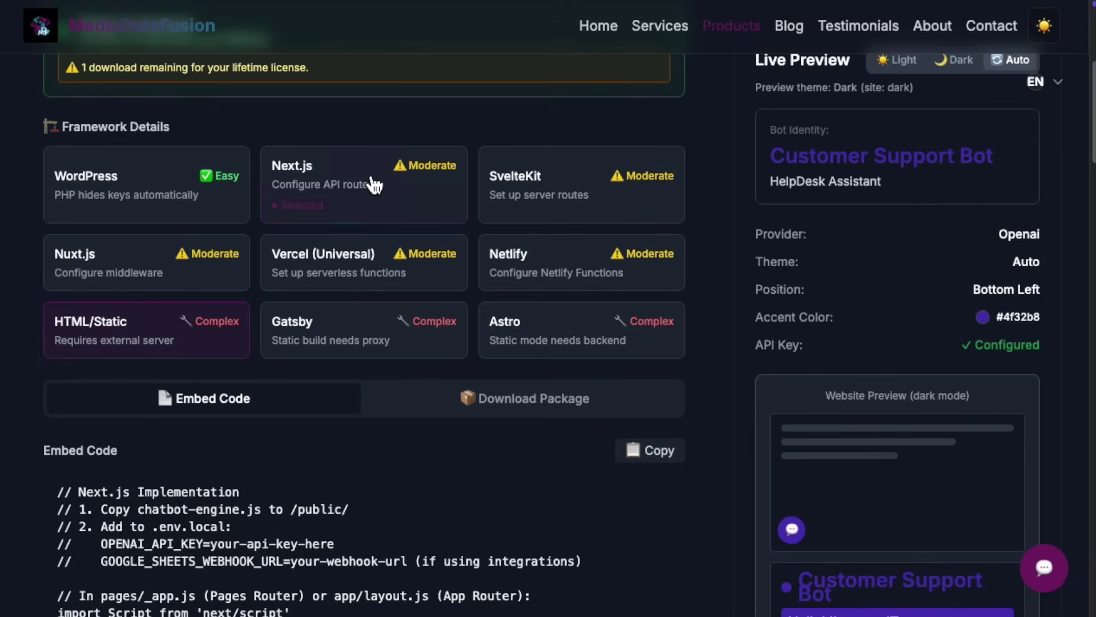
On Download Package, compare Preview Only and Download Only, then choose Preview + Download
left_click(572, 410)
scroll(622, 340, "down", 1)
scroll(622, 340, "down", 2)
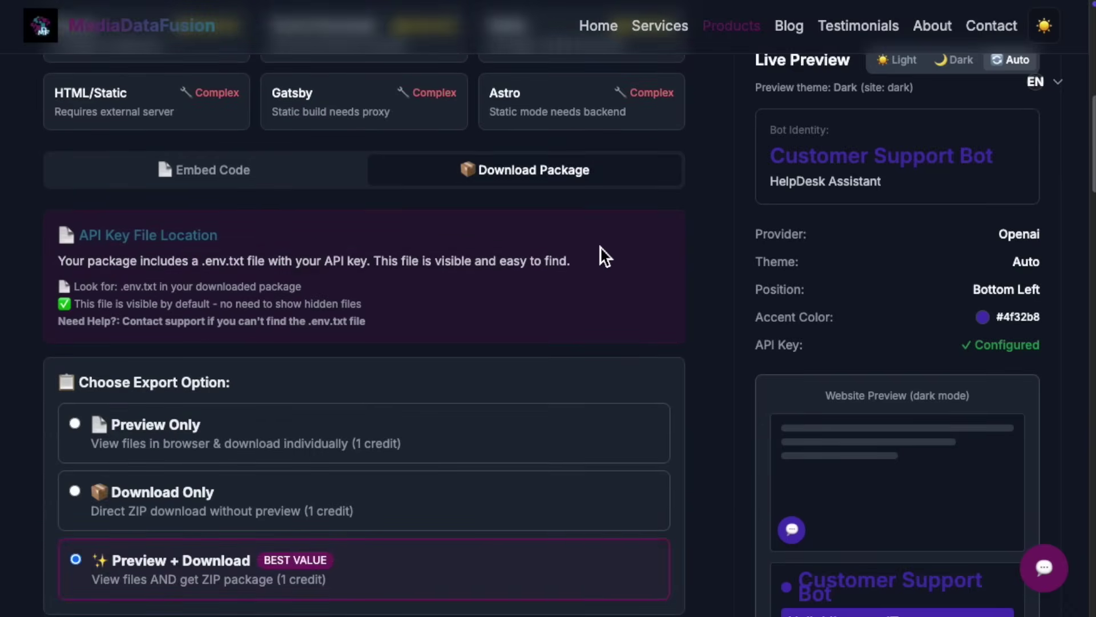
scroll(596, 249, "down", 1)
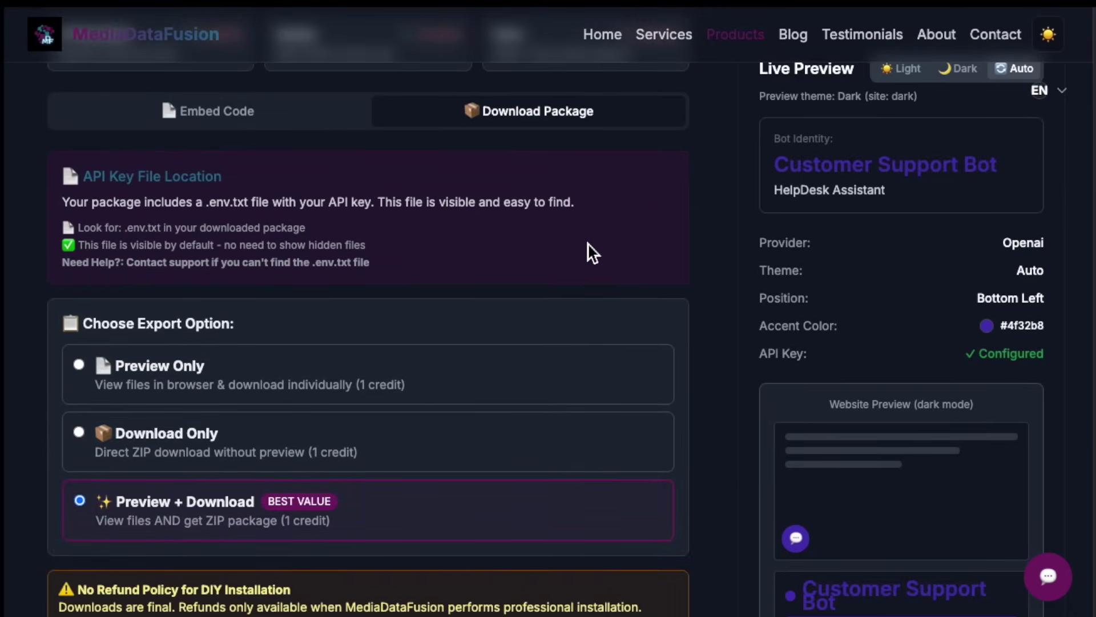
scroll(588, 245, "down", 1)
left_click(327, 287)
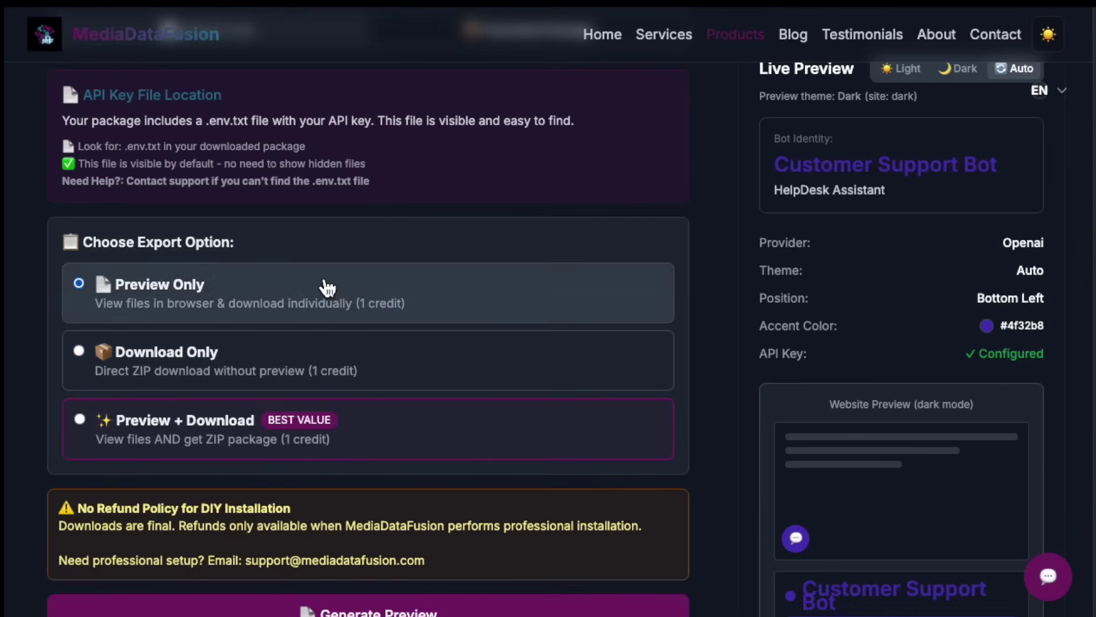
left_click(326, 364)
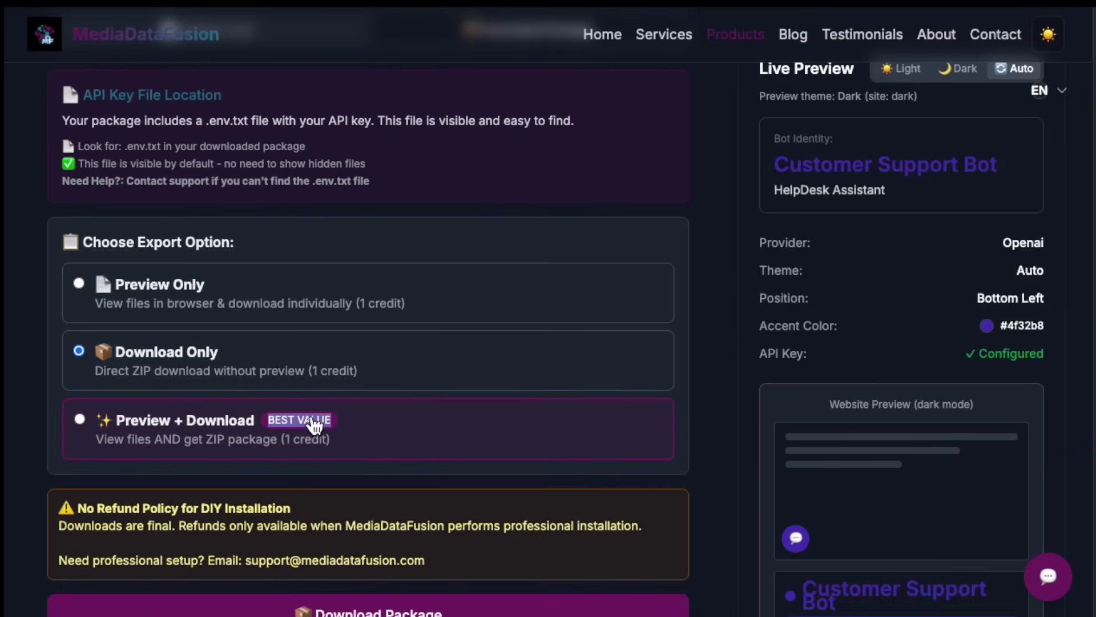
left_click(420, 443)
scroll(442, 434, "down", 1)
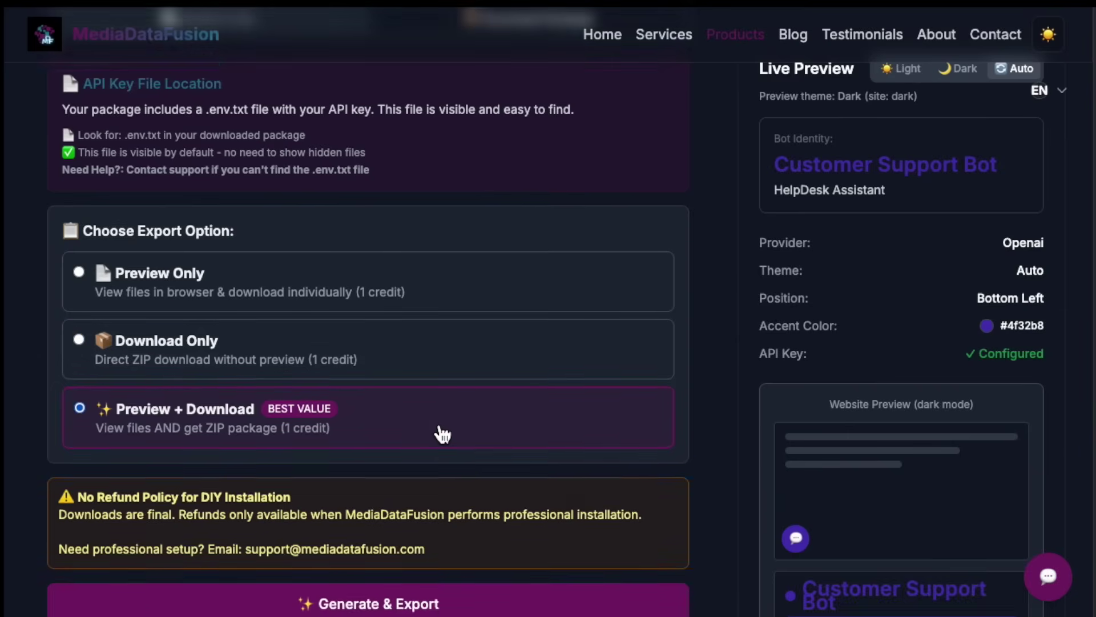
scroll(442, 434, "down", 2)
scroll(443, 334, "down", 2)
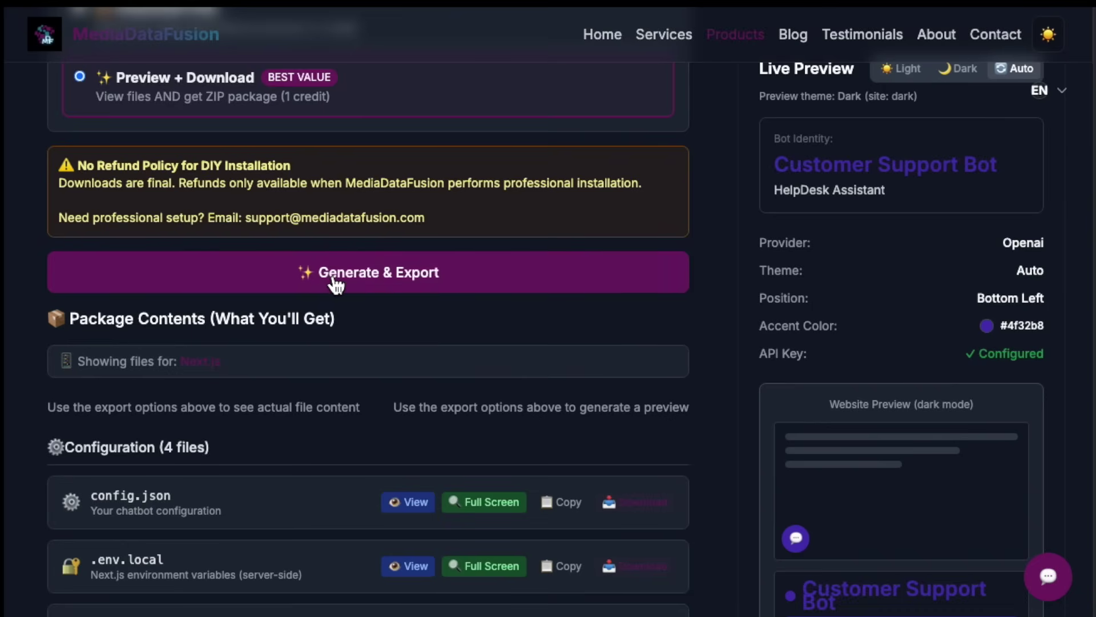
Generate and download the chatbot ZIP, then dismiss the package-ready extraction instructions
left_click(335, 286)
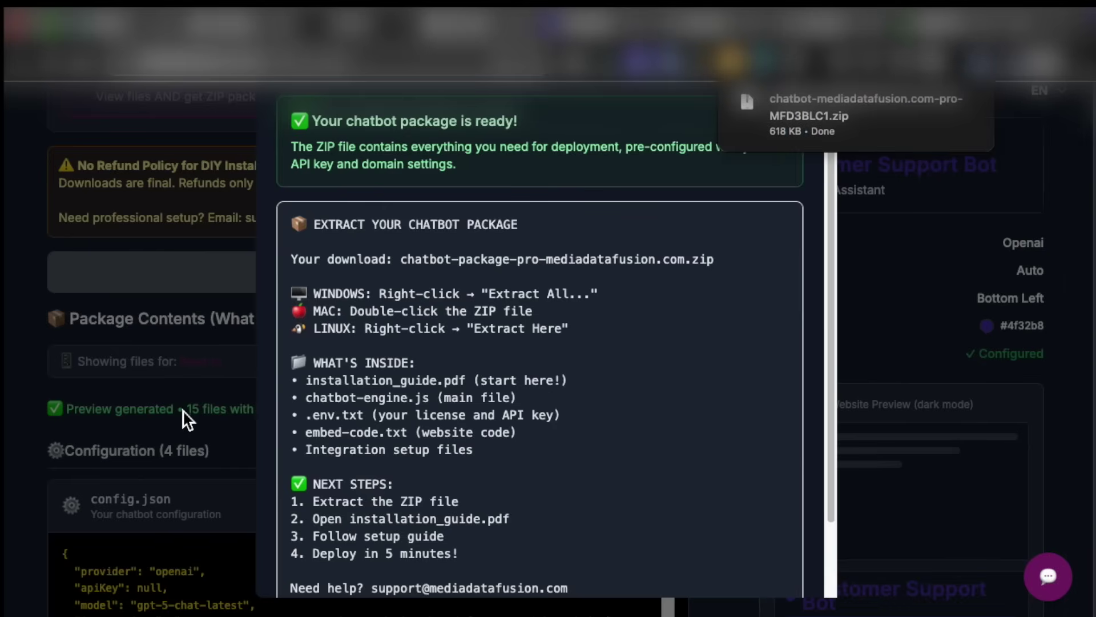
scroll(454, 257, "down", 1)
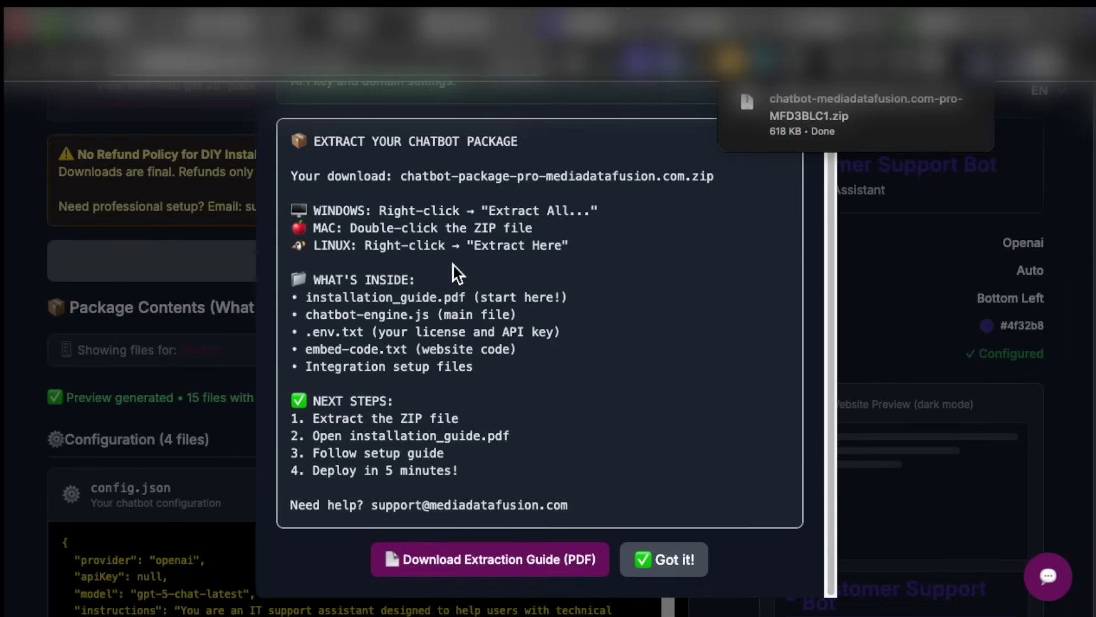
scroll(458, 280, "down", 1)
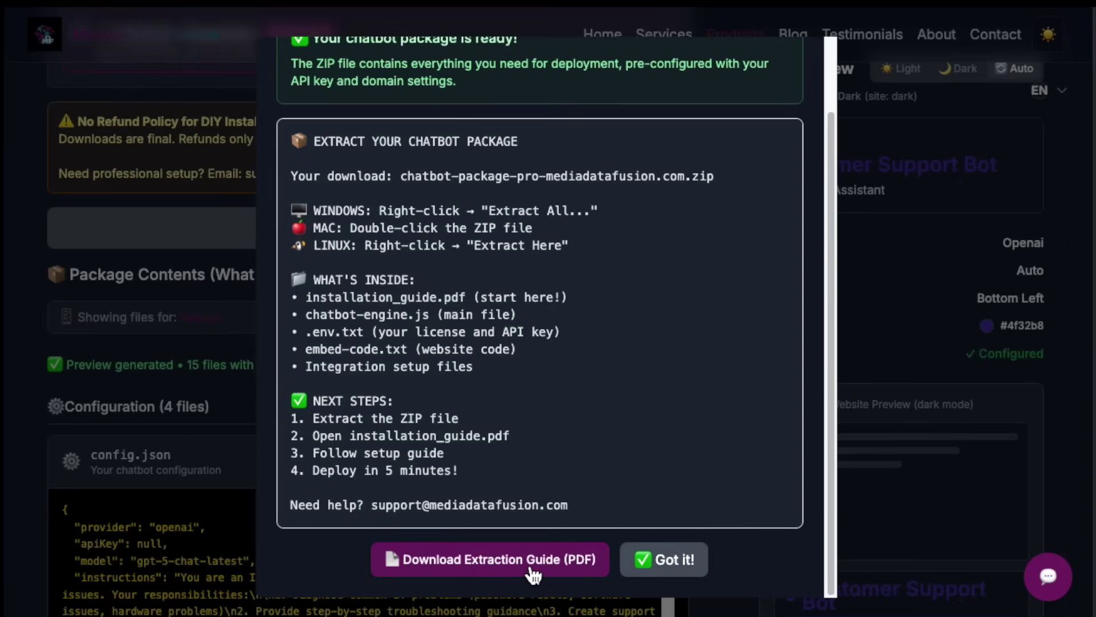
left_click(660, 560)
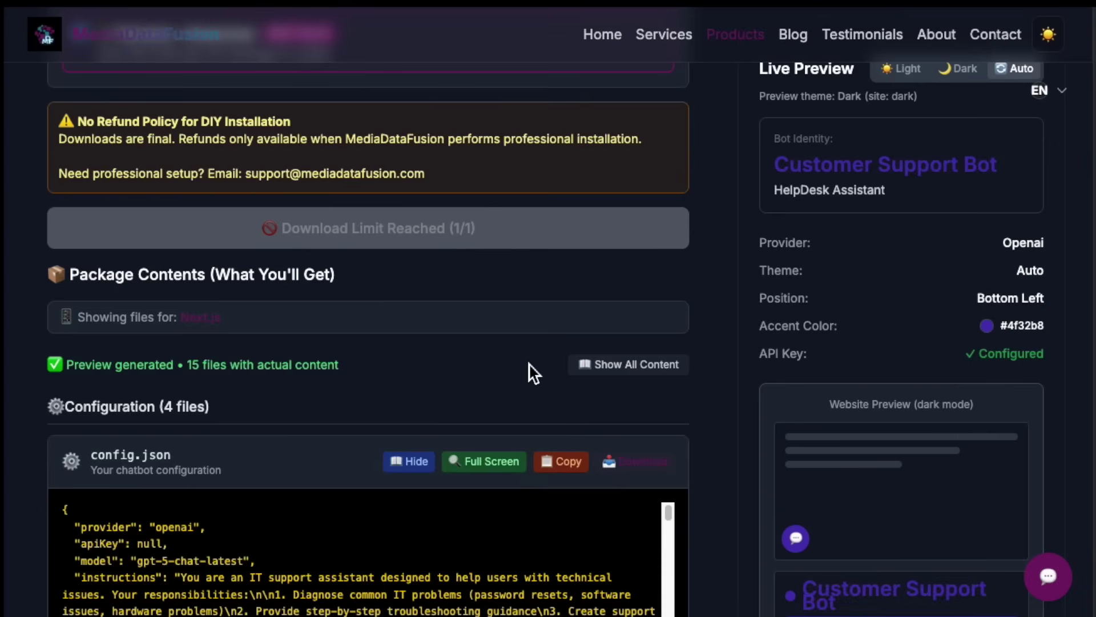
scroll(524, 360, "down", 1)
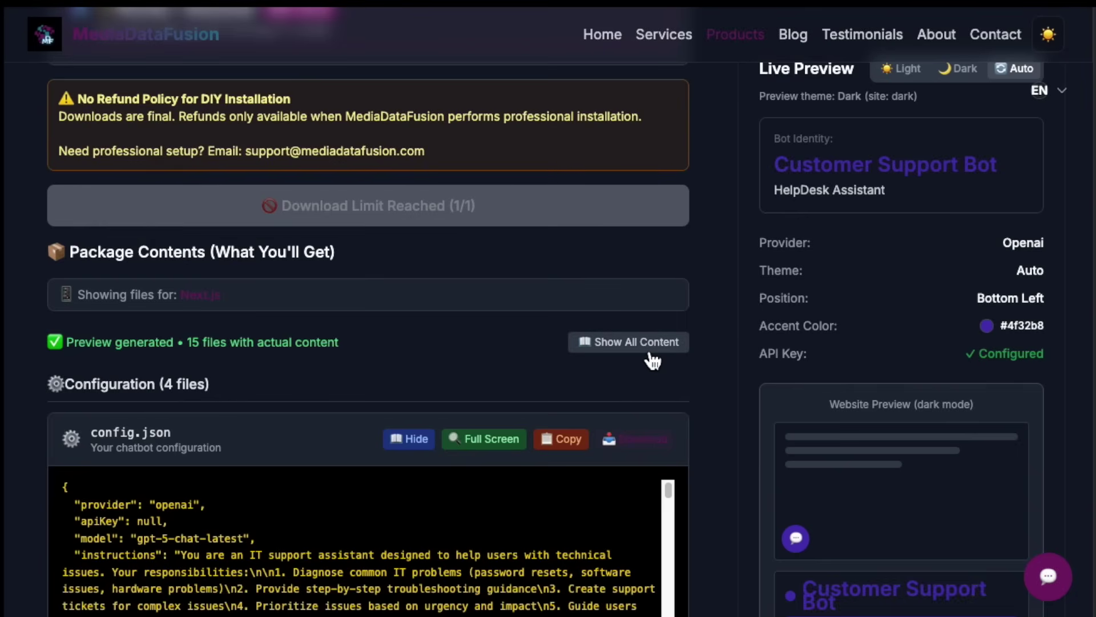
Show all content for the generated files, from config.json through the proxy code to Documentation
left_click(634, 342)
scroll(650, 347, "down", 2)
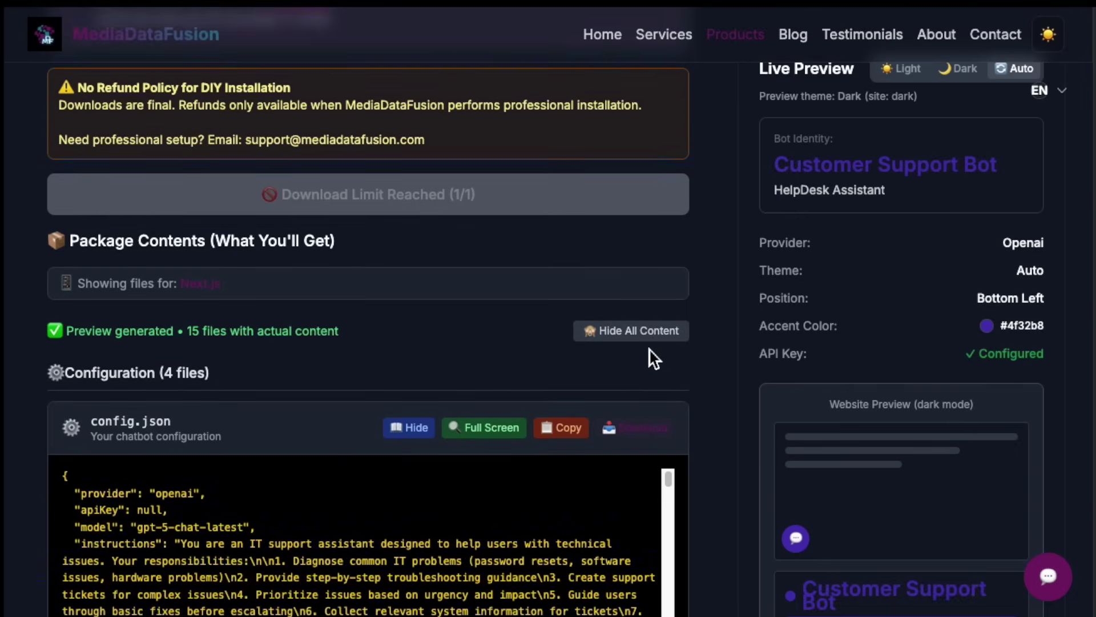
scroll(651, 331, "down", 3)
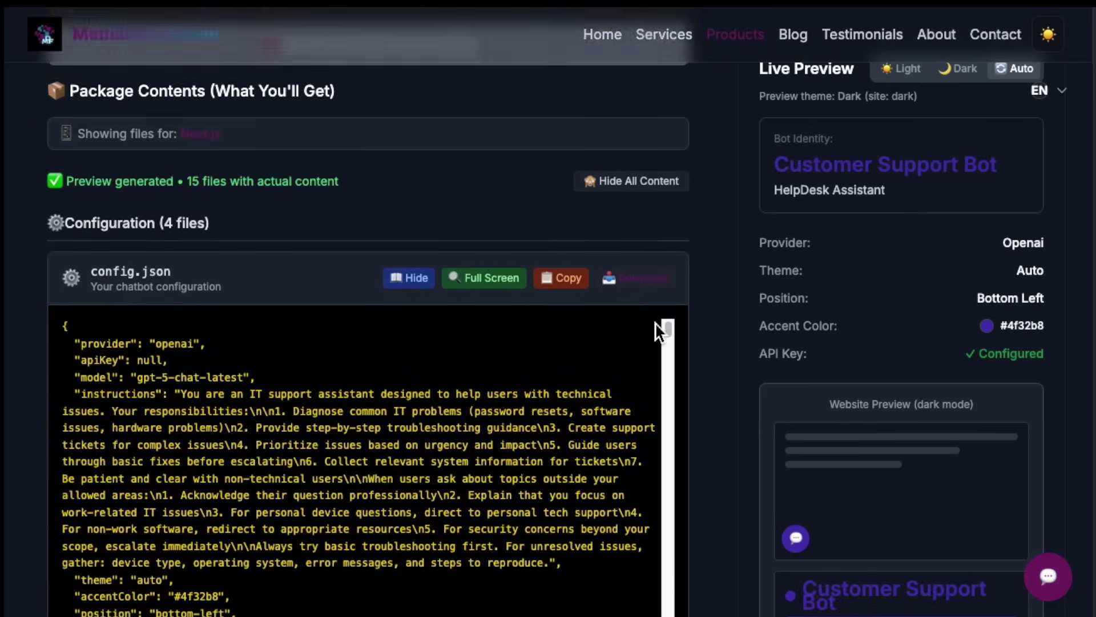
scroll(676, 324, "down", 3)
scroll(705, 303, "down", 1)
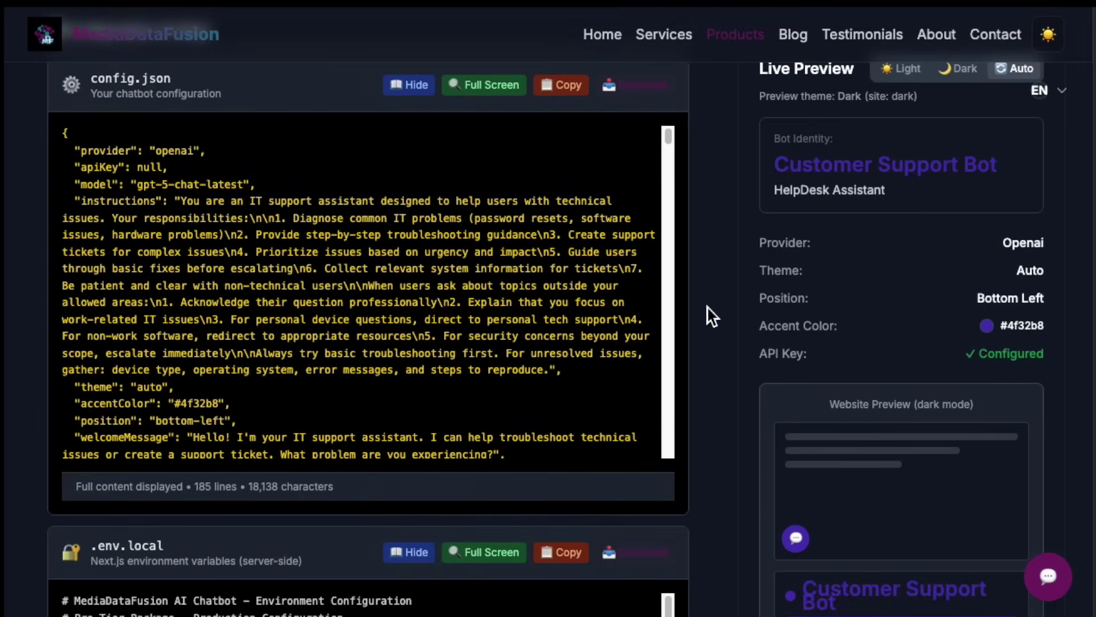
scroll(708, 308, "down", 3)
scroll(711, 320, "down", 1)
scroll(716, 323, "down", 3)
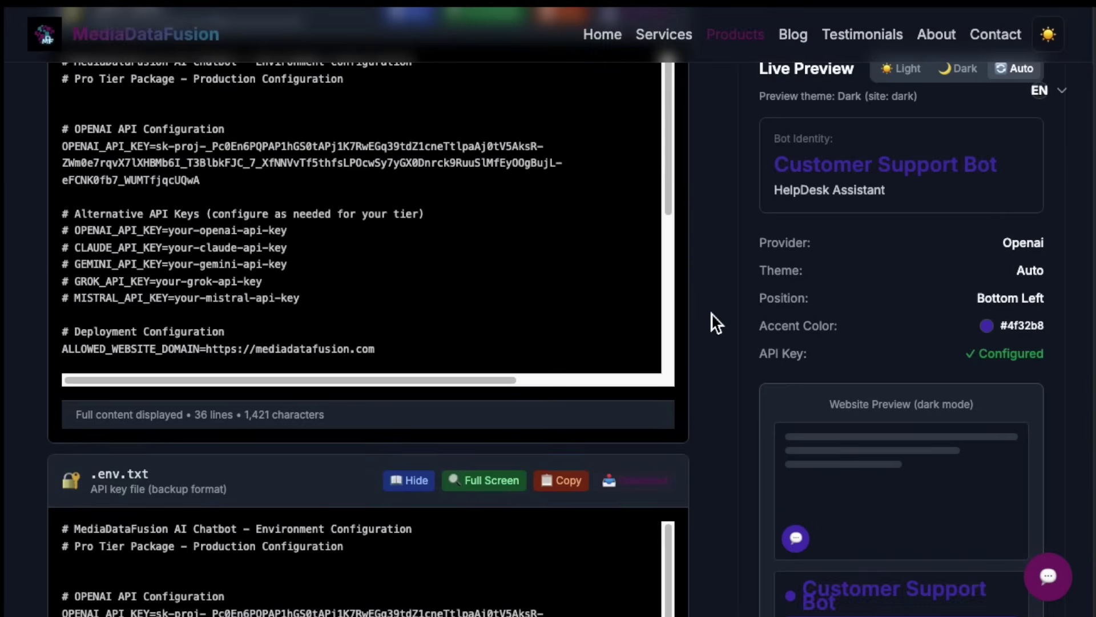
scroll(715, 323, "down", 3)
scroll(715, 323, "down", 2)
scroll(716, 323, "down", 3)
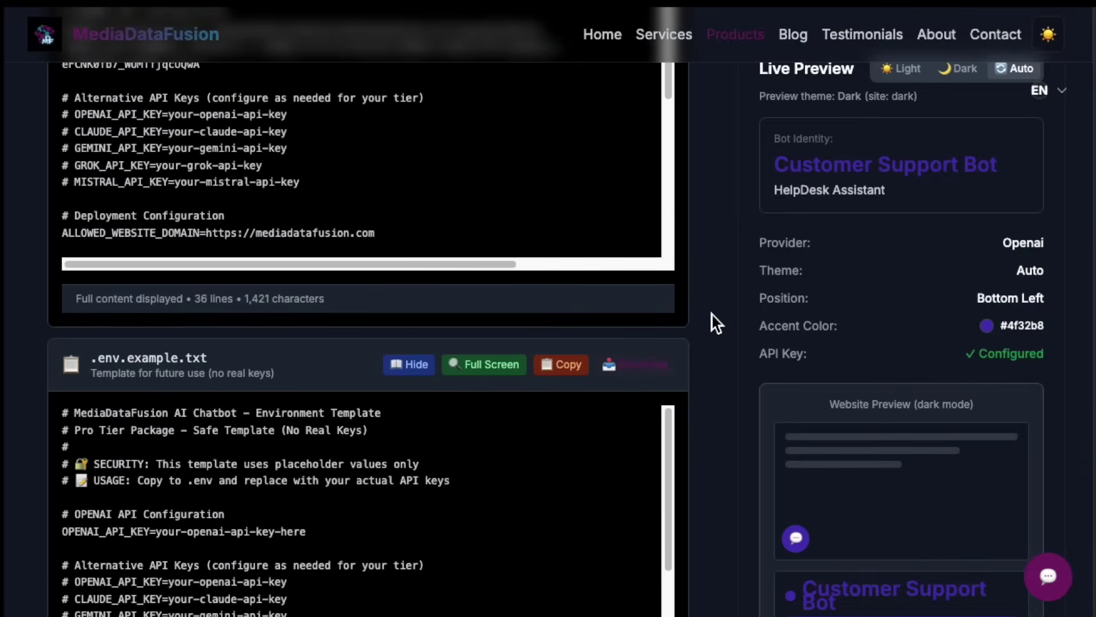
scroll(716, 323, "down", 2)
scroll(716, 323, "down", 3)
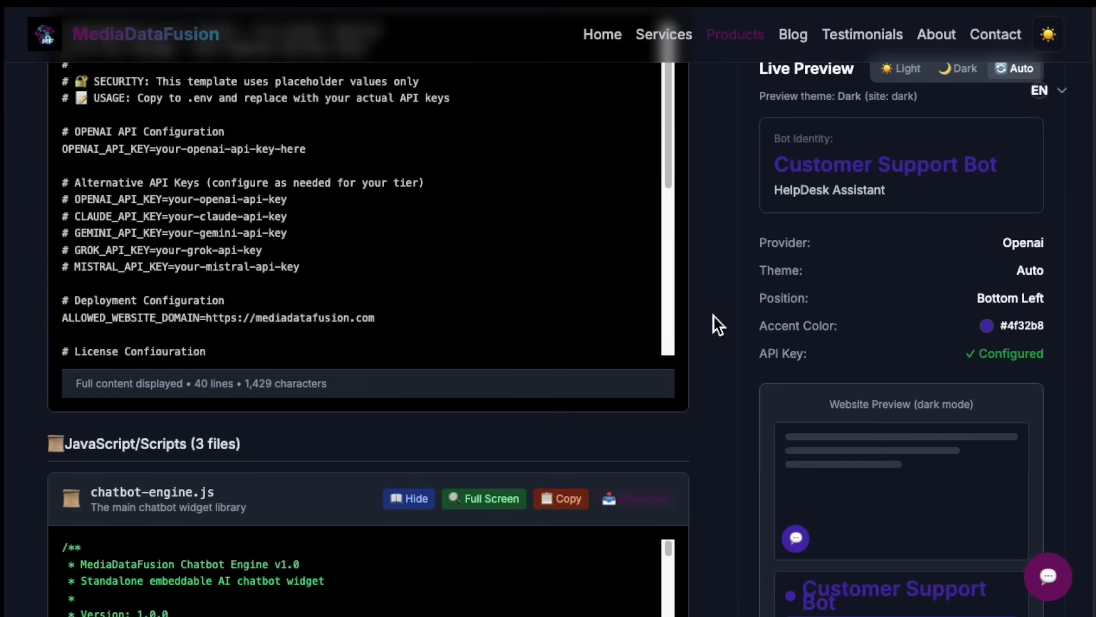
scroll(580, 250, "down", 3)
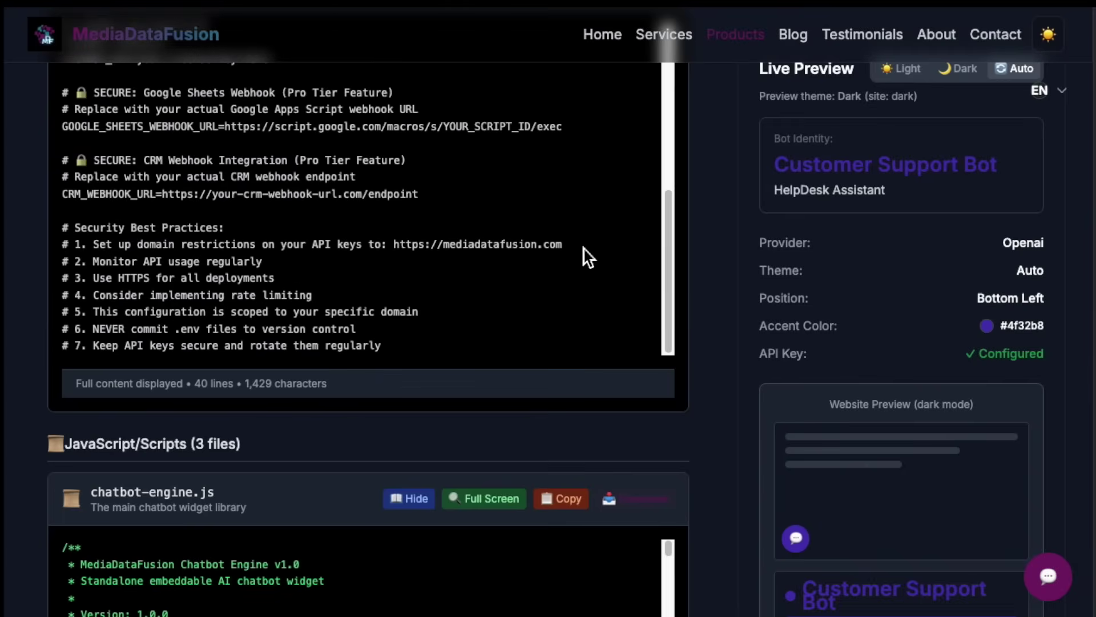
scroll(710, 328, "down", 5)
scroll(525, 289, "down", 1)
scroll(524, 289, "down", 3)
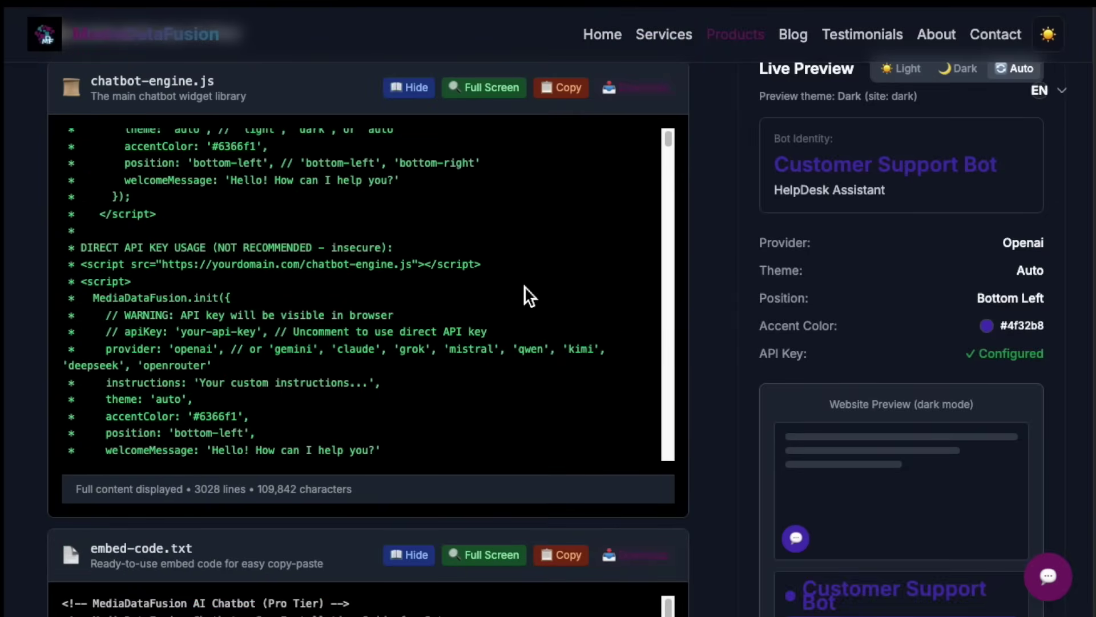
scroll(525, 288, "down", 3)
scroll(524, 292, "down", 3)
scroll(575, 317, "down", 3)
scroll(593, 322, "down", 3)
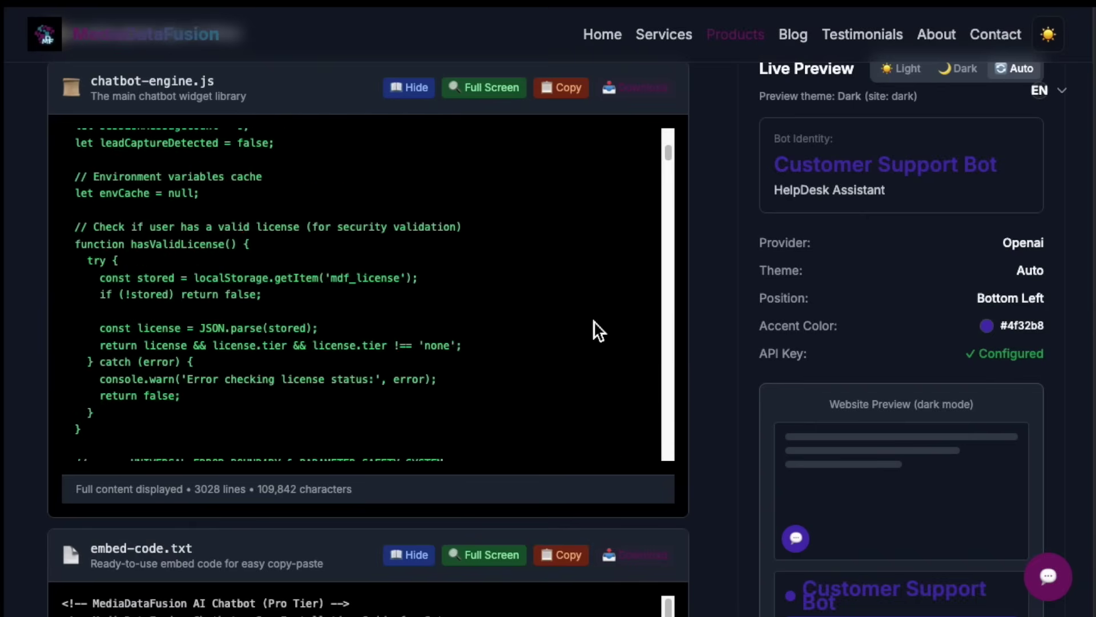
scroll(690, 350, "down", 1)
scroll(746, 325, "down", 5)
scroll(704, 318, "down", 1)
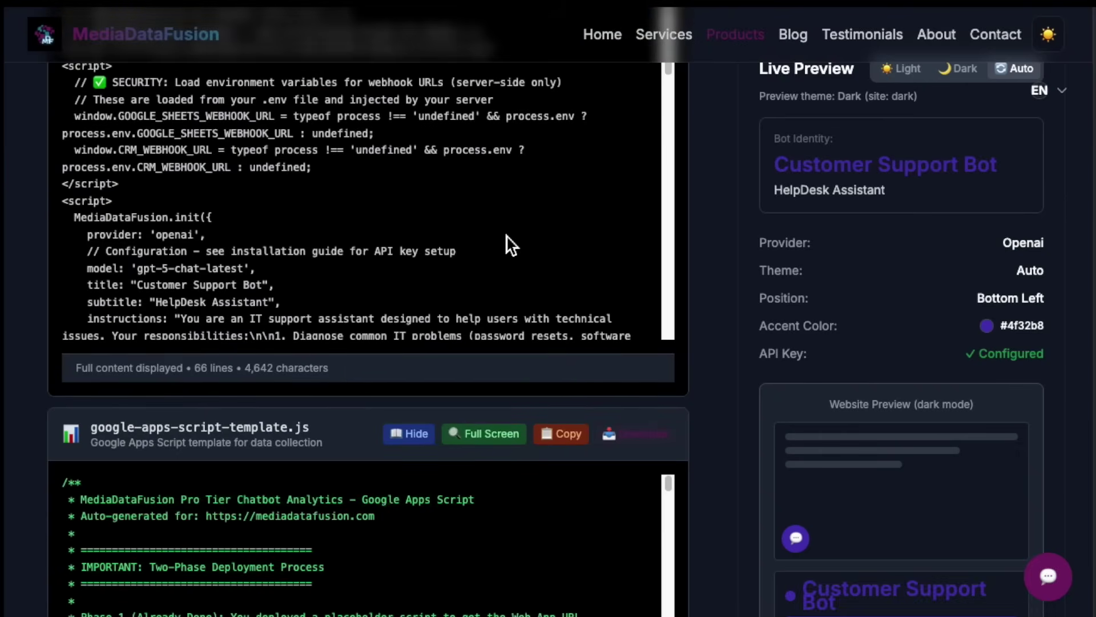
scroll(507, 236, "down", 3)
scroll(521, 257, "down", 3)
scroll(521, 257, "down", 3)
scroll(670, 286, "down", 2)
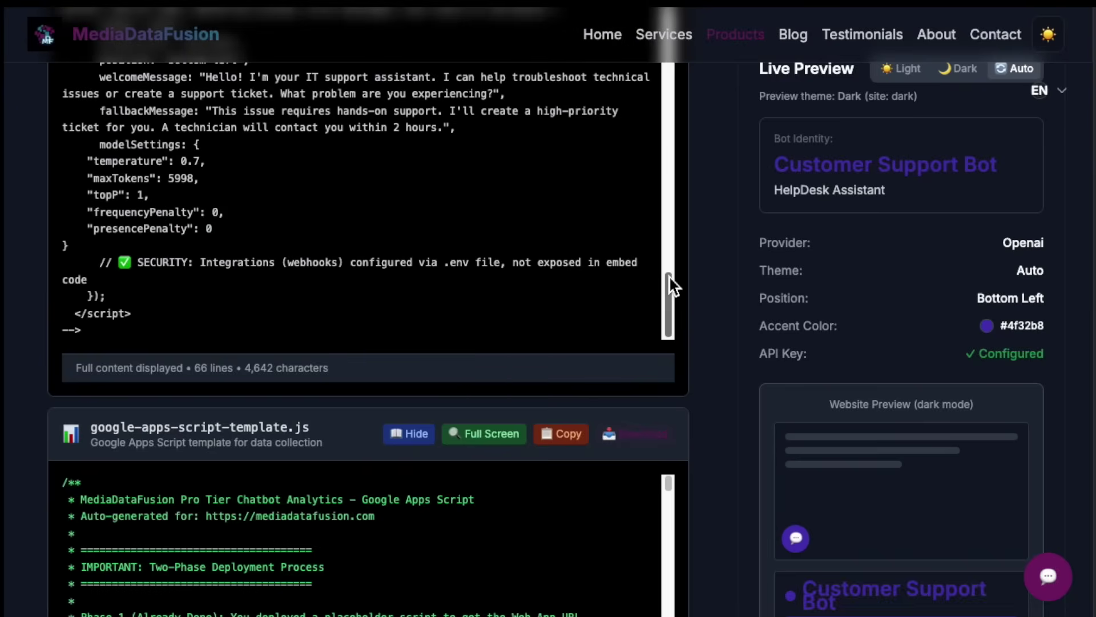
scroll(723, 287, "down", 2)
scroll(726, 290, "down", 2)
scroll(726, 299, "down", 2)
scroll(728, 304, "down", 3)
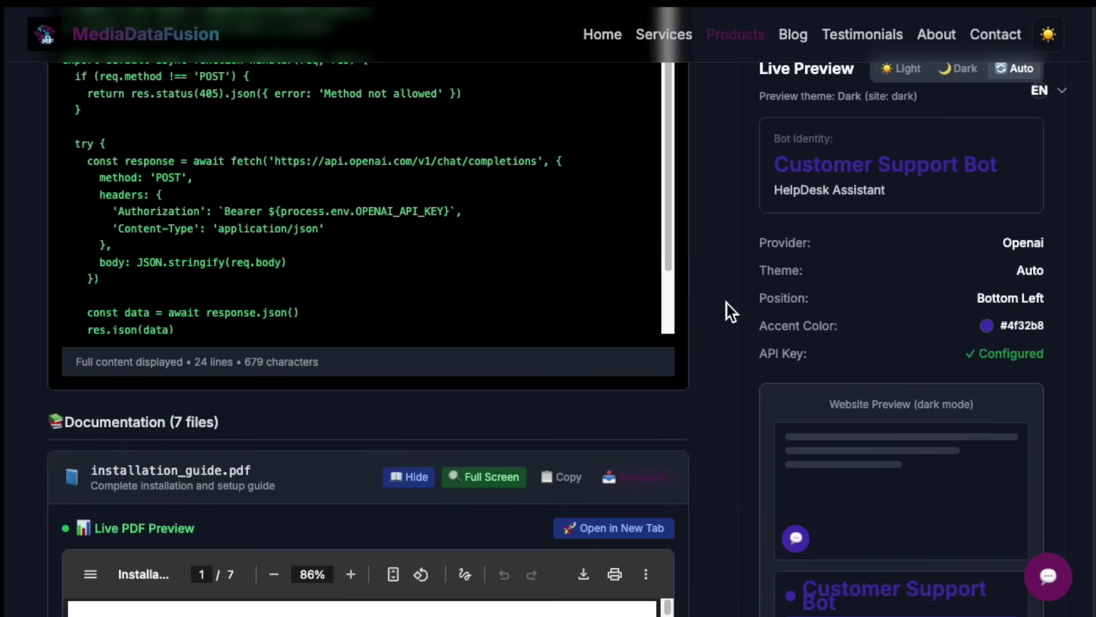
scroll(727, 304, "down", 3)
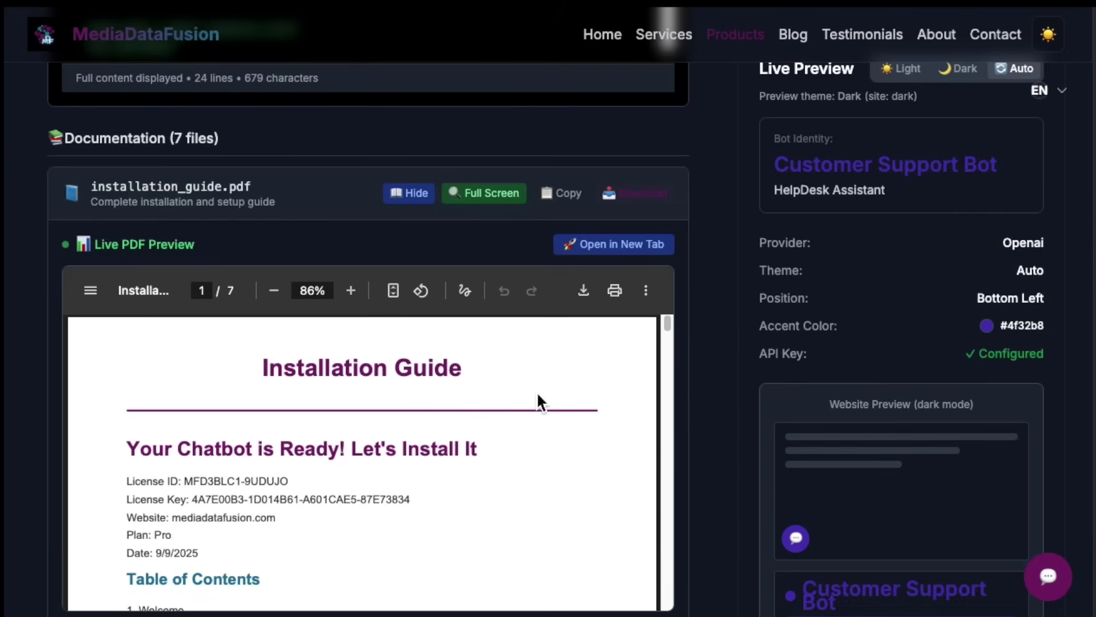
scroll(361, 403, "down", 2)
scroll(411, 441, "down", 1)
scroll(412, 436, "down", 2)
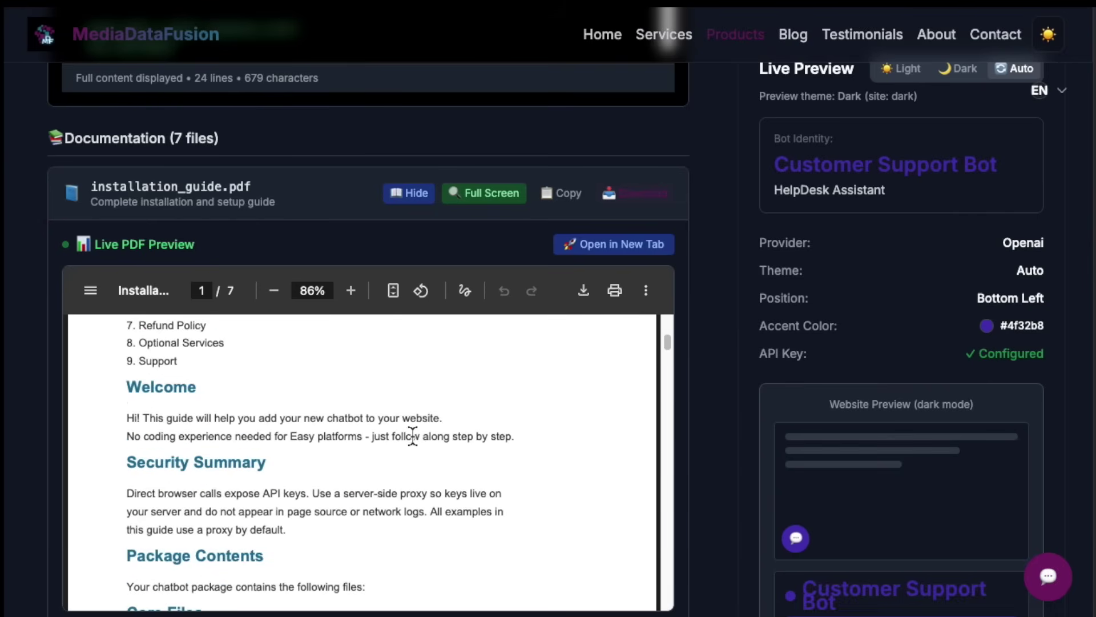
scroll(411, 435, "down", 3)
scroll(411, 436, "down", 3)
scroll(411, 437, "down", 3)
scroll(738, 383, "down", 1)
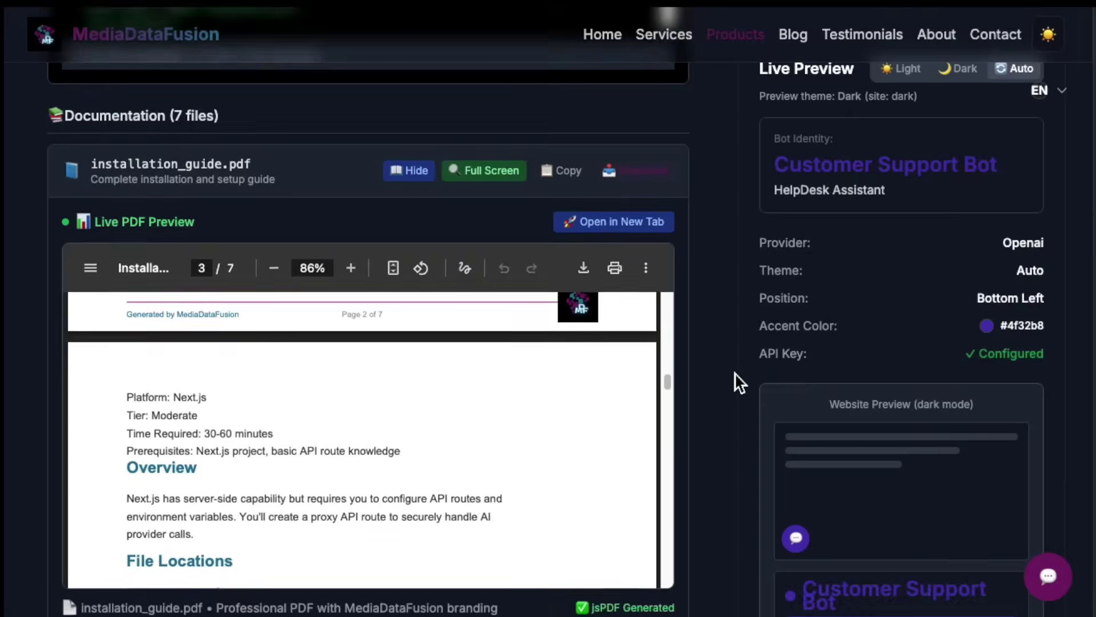
scroll(720, 377, "down", 4)
scroll(557, 197, "down", 1)
scroll(558, 197, "down", 2)
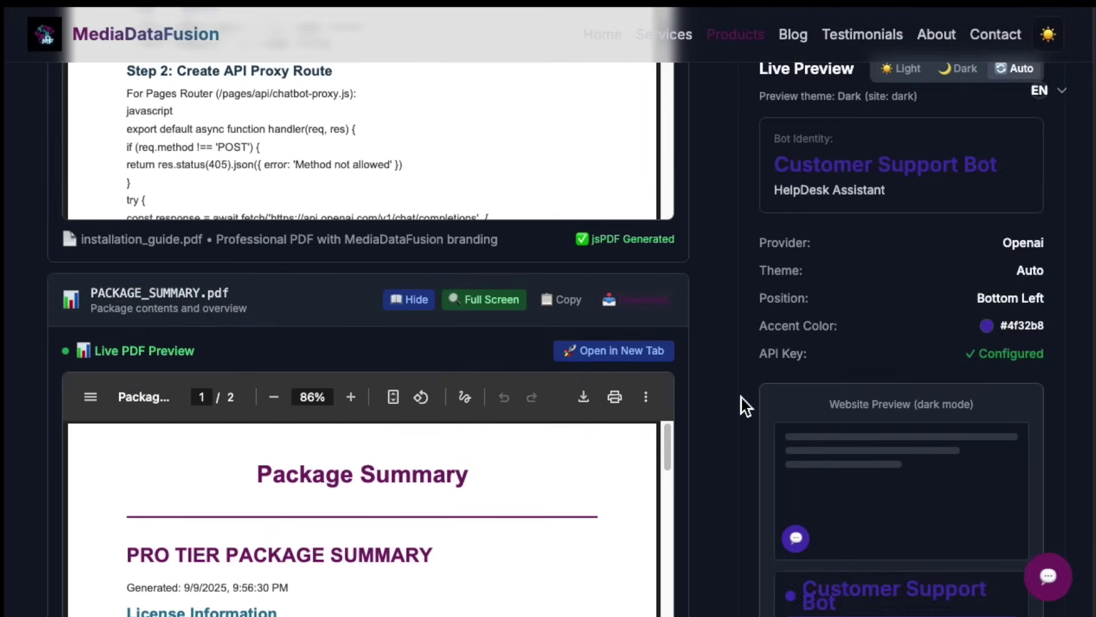
scroll(742, 404, "down", 3)
scroll(551, 311, "down", 5)
scroll(561, 315, "down", 3)
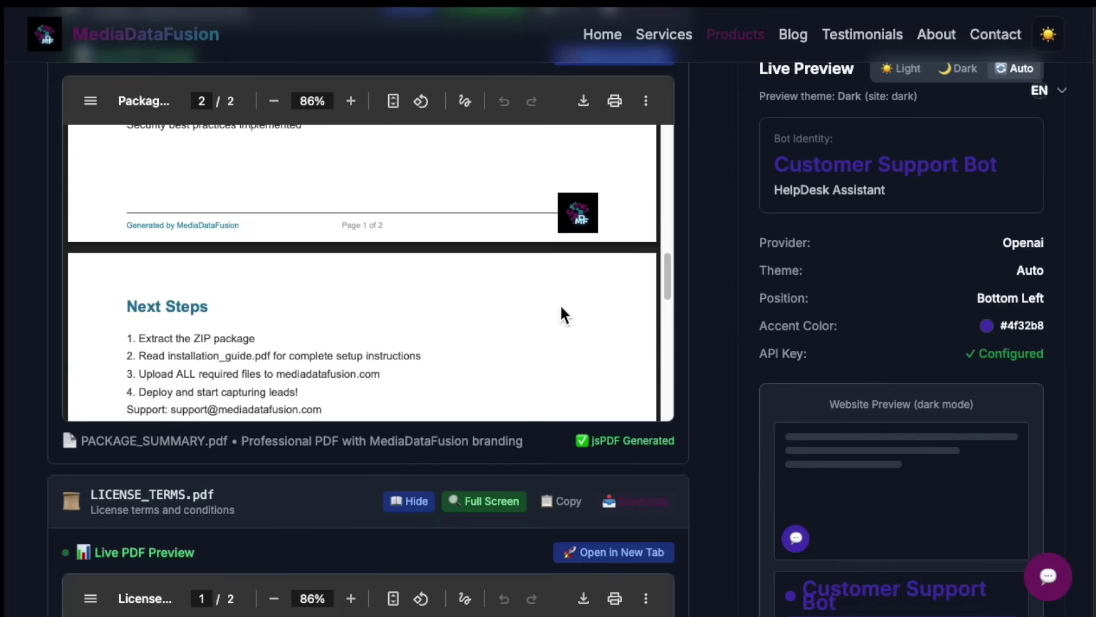
scroll(700, 299, "down", 4)
scroll(711, 310, "down", 2)
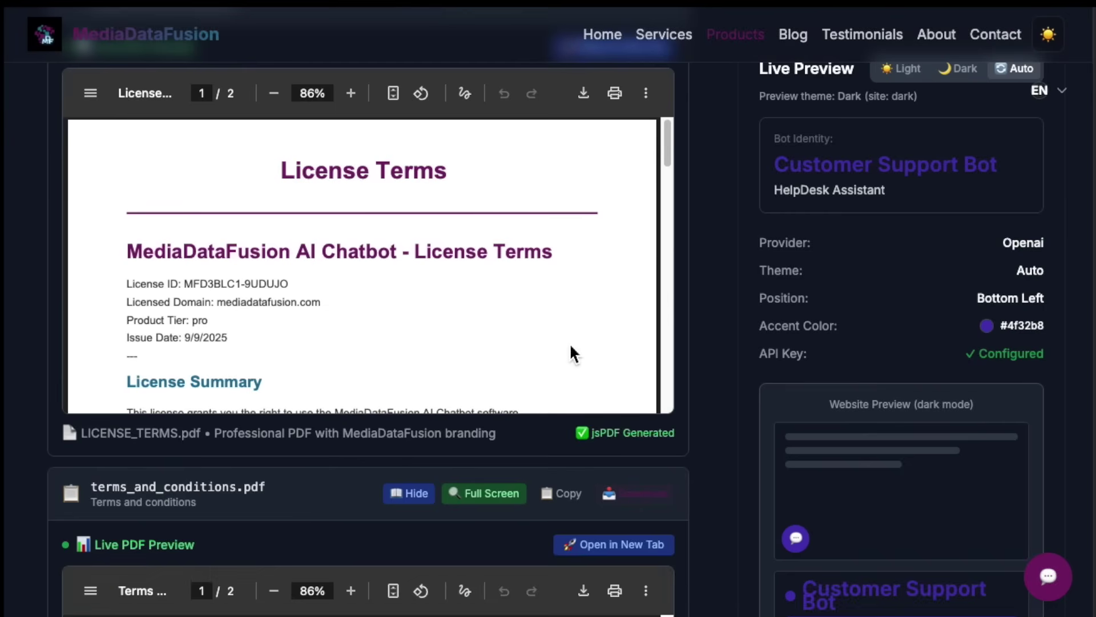
scroll(574, 342, "down", 5)
scroll(720, 334, "down", 4)
scroll(577, 343, "down", 2)
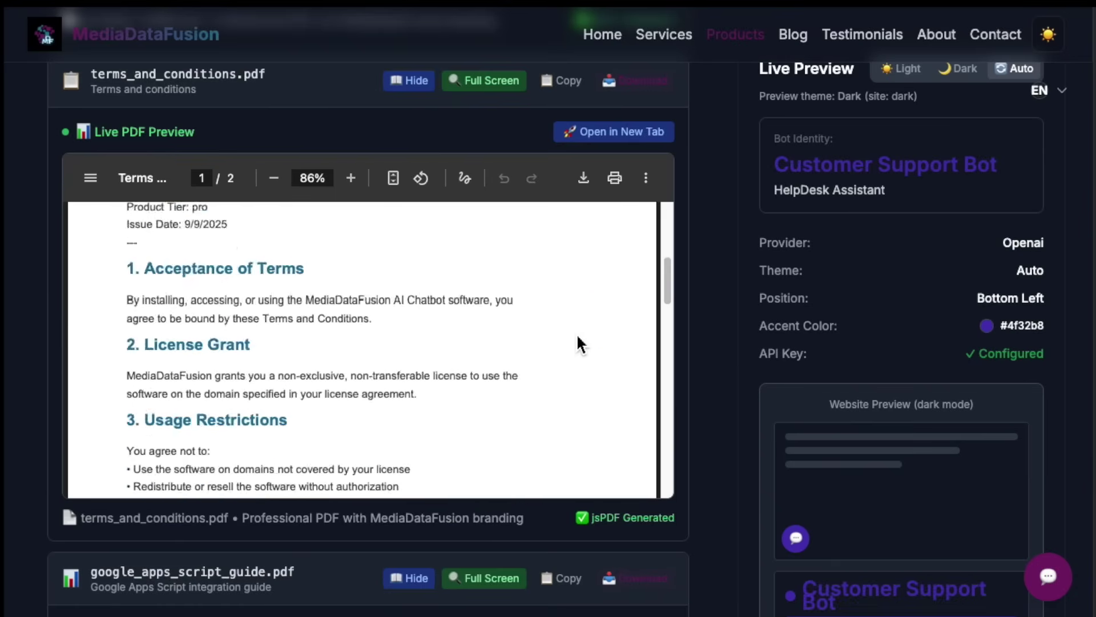
scroll(655, 327, "down", 3)
scroll(719, 341, "down", 4)
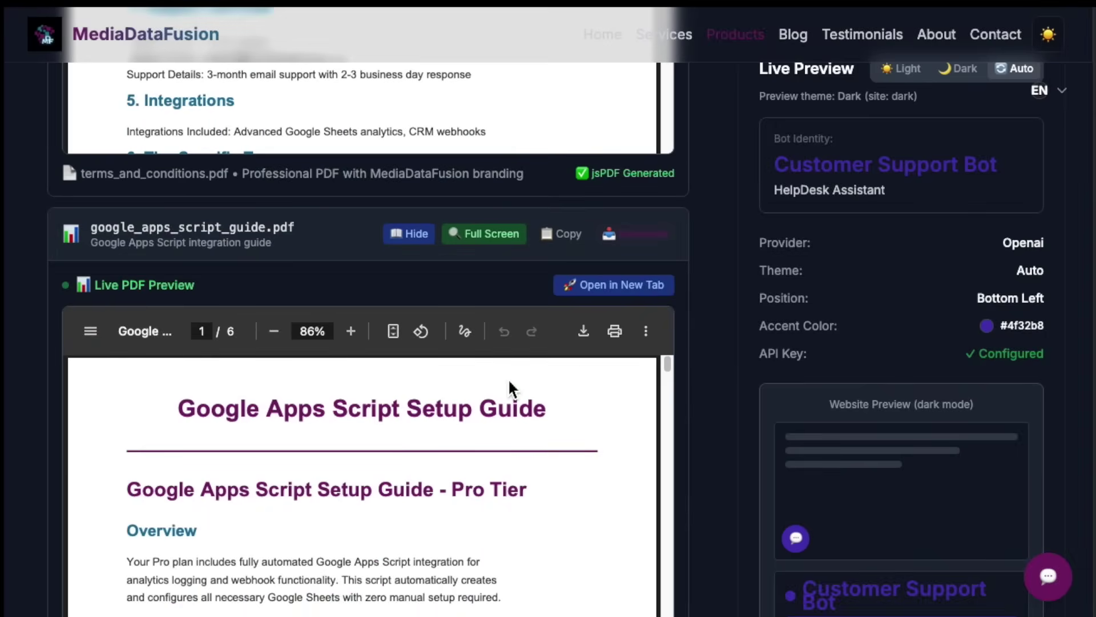
scroll(532, 386, "down", 3)
scroll(600, 394, "down", 3)
scroll(651, 385, "down", 2)
scroll(704, 375, "down", 2)
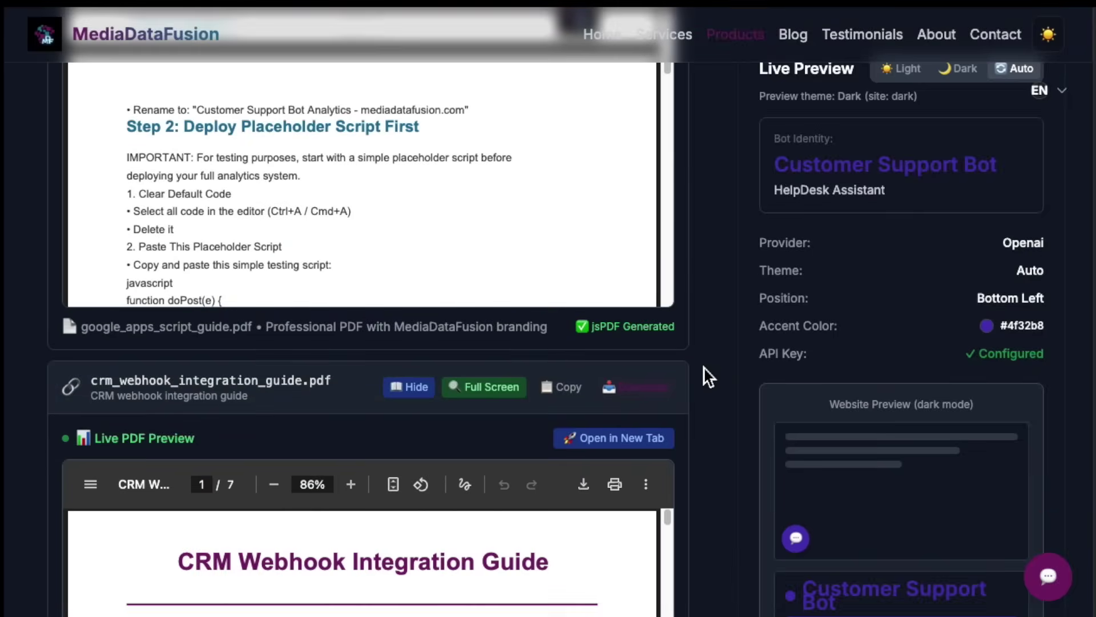
scroll(703, 374, "down", 3)
scroll(693, 374, "down", 1)
scroll(540, 303, "down", 3)
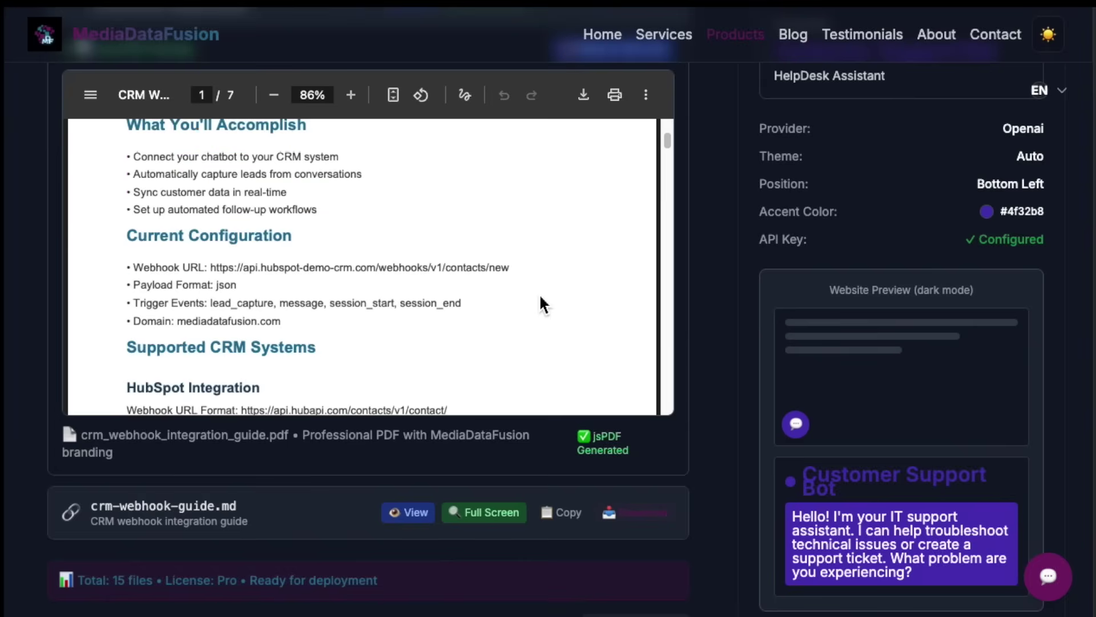
scroll(541, 303, "down", 3)
scroll(685, 261, "down", 2)
scroll(712, 253, "down", 3)
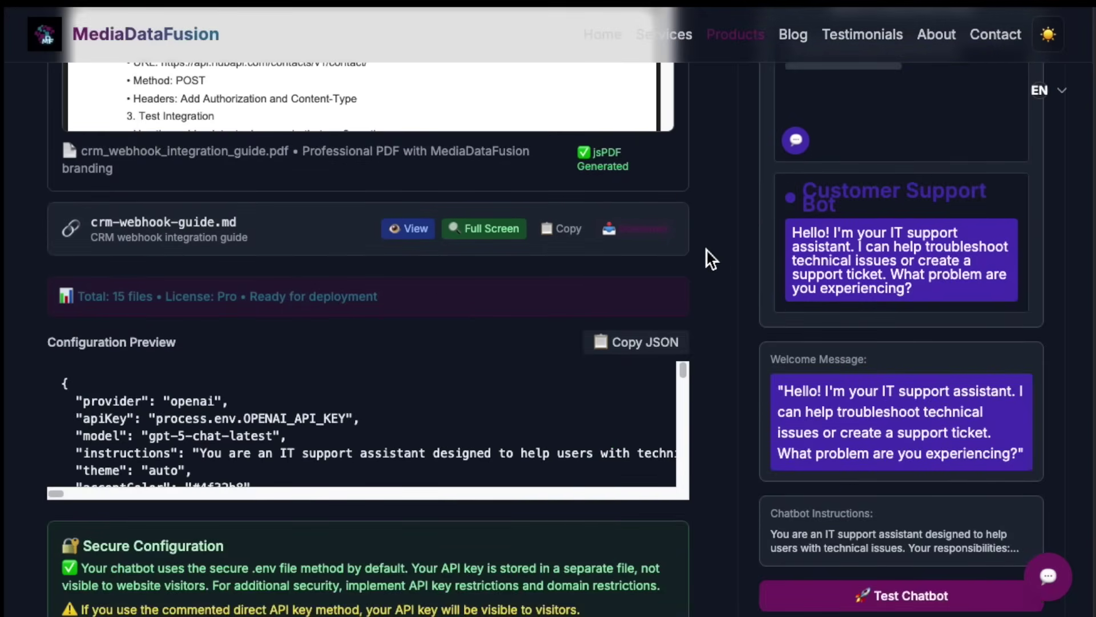
scroll(710, 243, "down", 1)
scroll(710, 240, "down", 2)
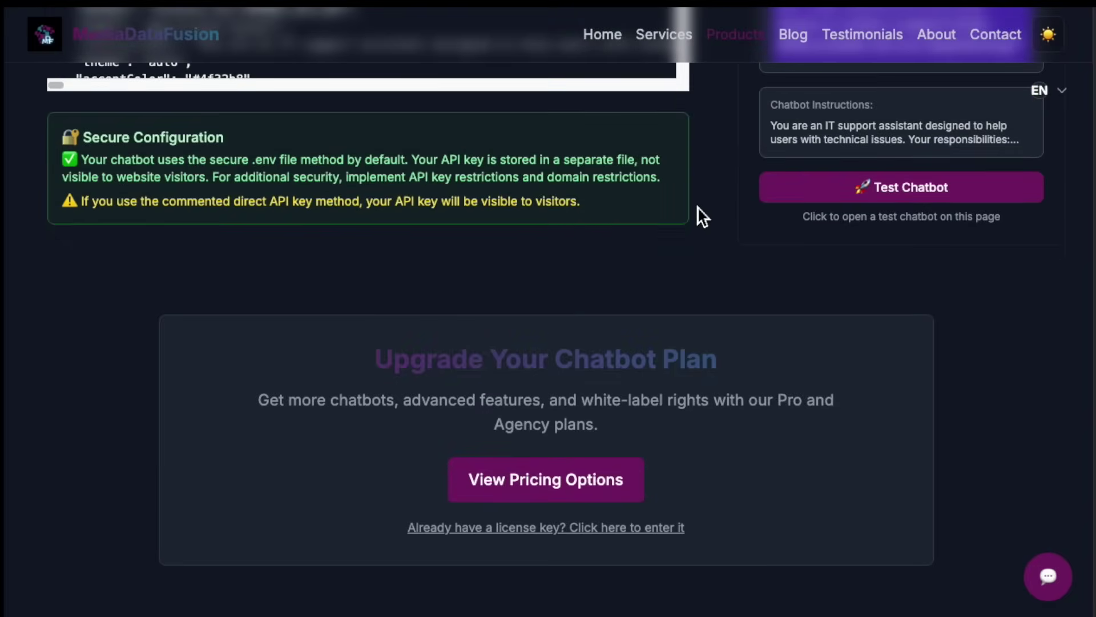
scroll(699, 183, "down", 1)
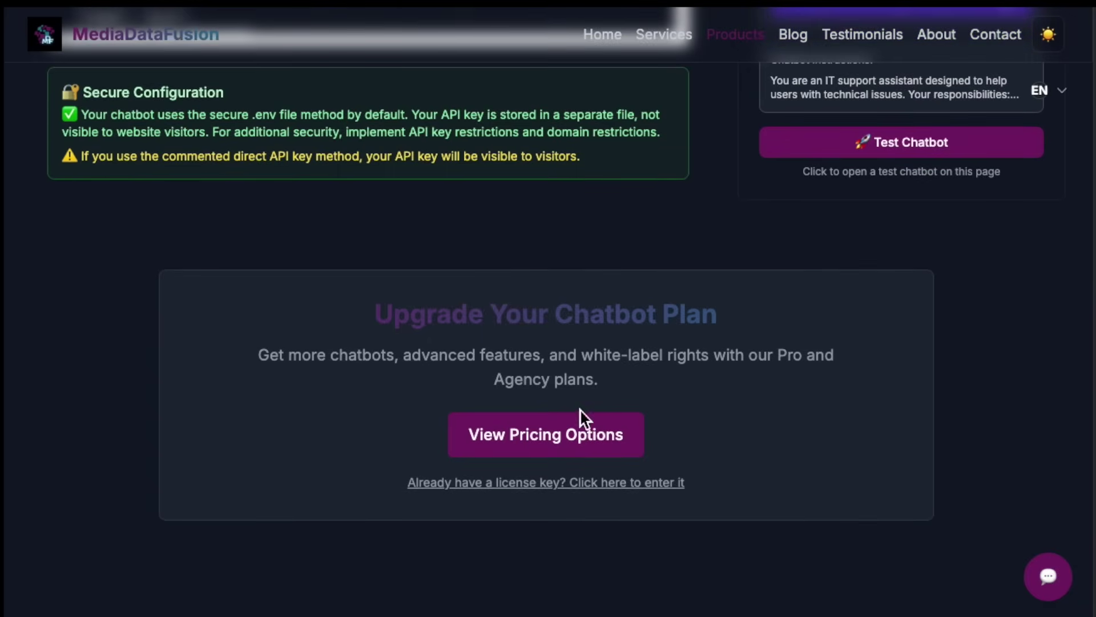
left_click(532, 451)
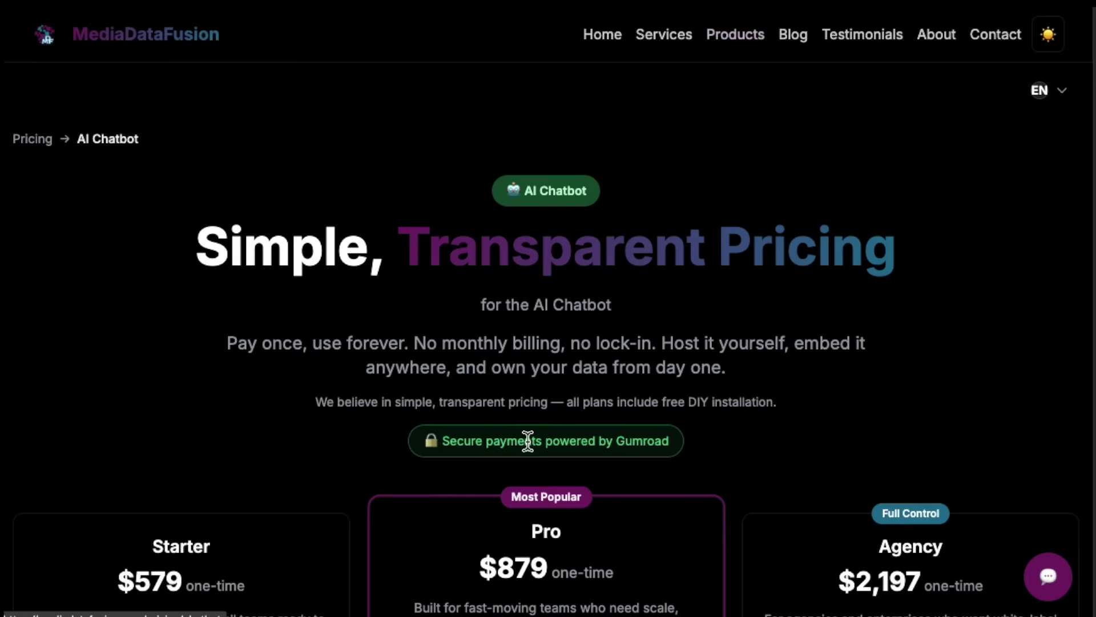
scroll(585, 300, "down", 1)
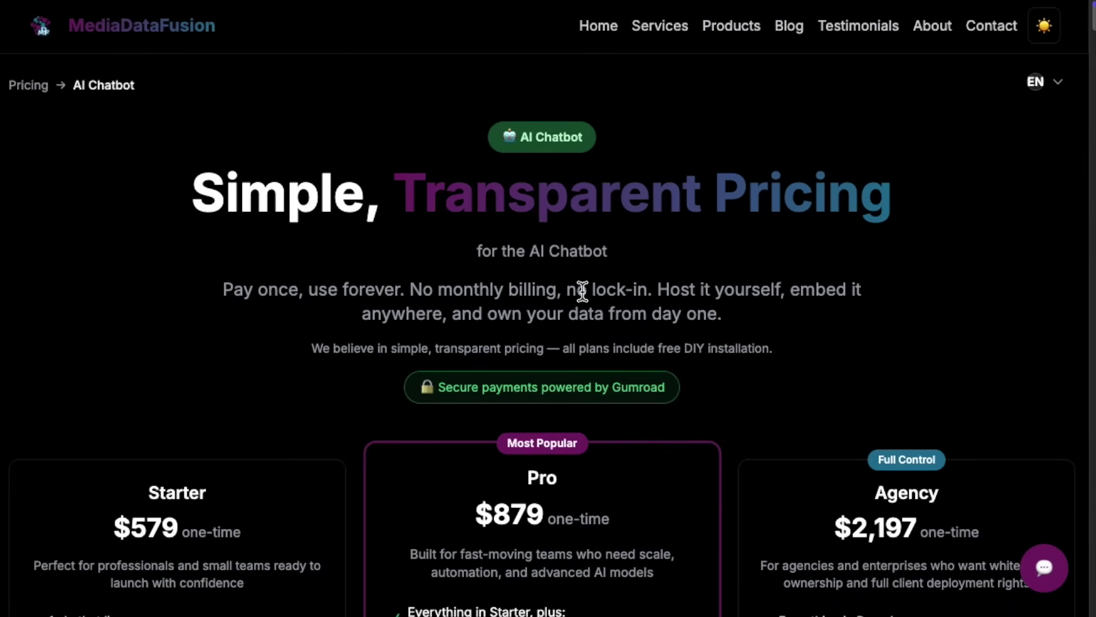
scroll(590, 309, "down", 1)
scroll(597, 319, "down", 1)
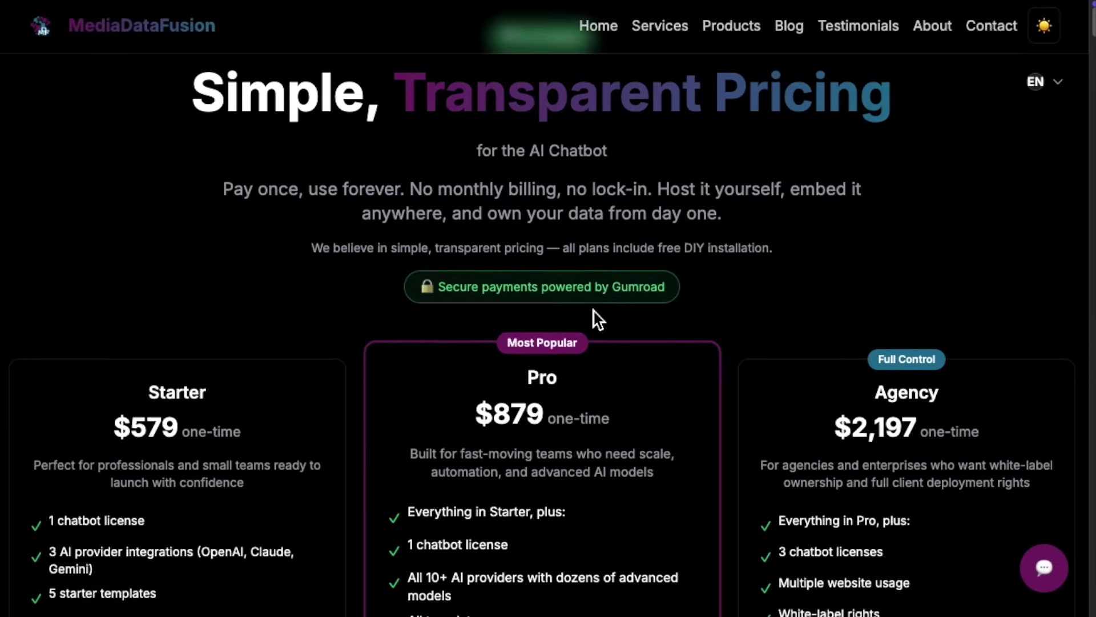
scroll(597, 318, "down", 2)
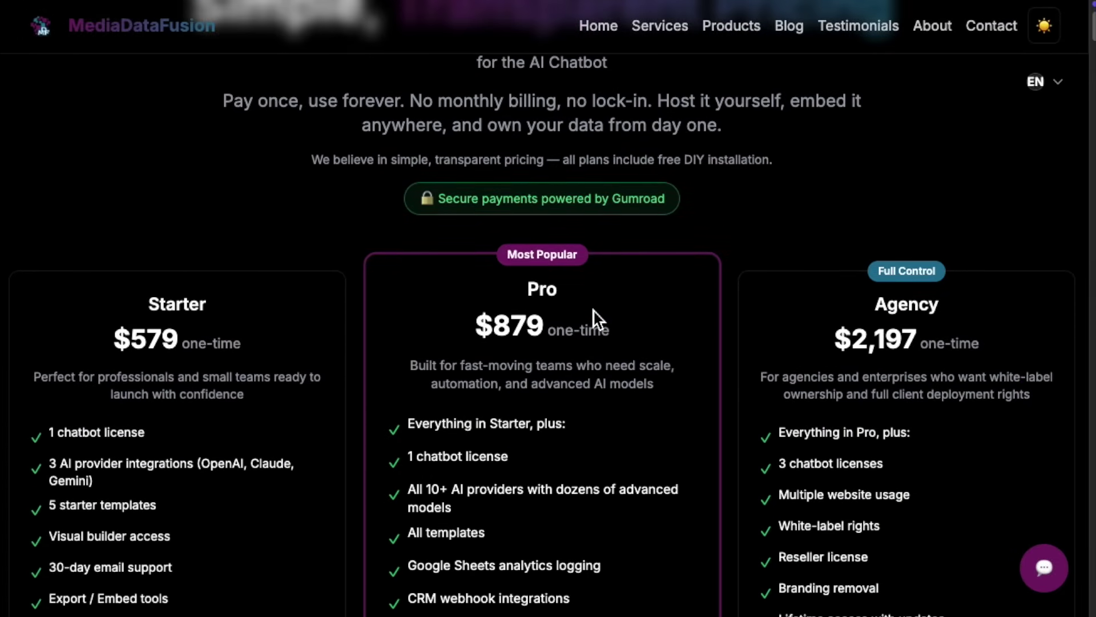
scroll(593, 312, "down", 3)
scroll(593, 313, "down", 2)
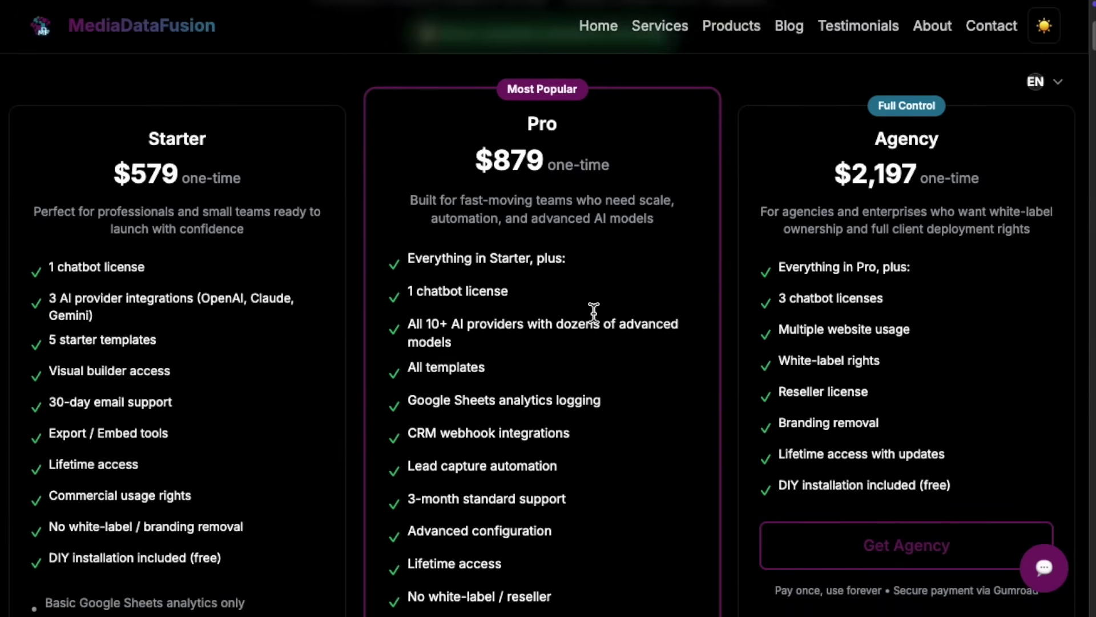
scroll(593, 315, "down", 1)
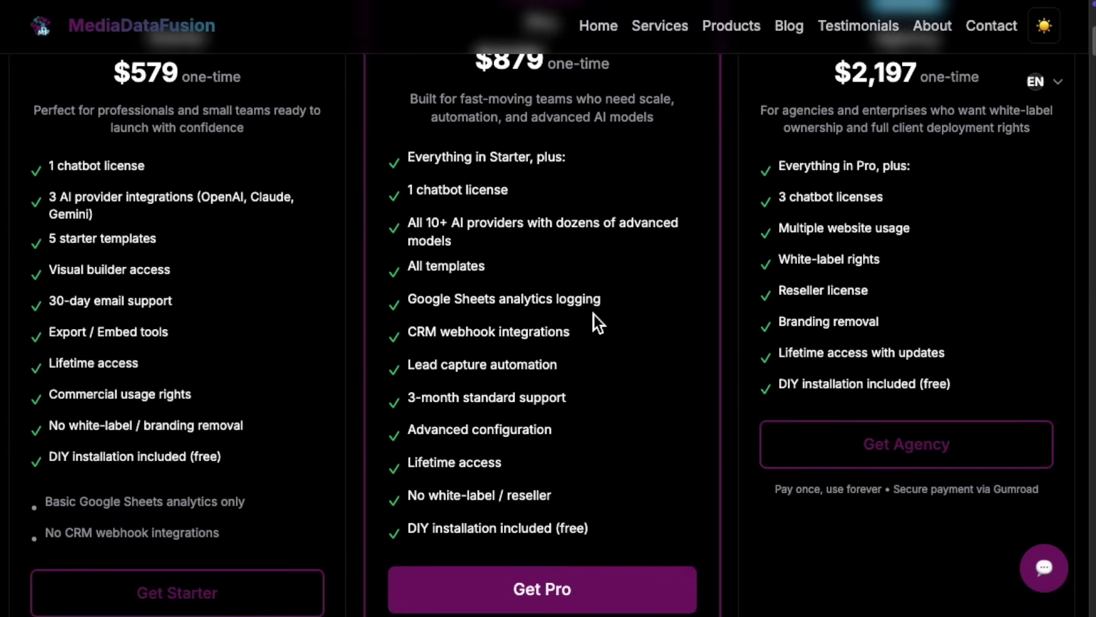
scroll(594, 319, "down", 3)
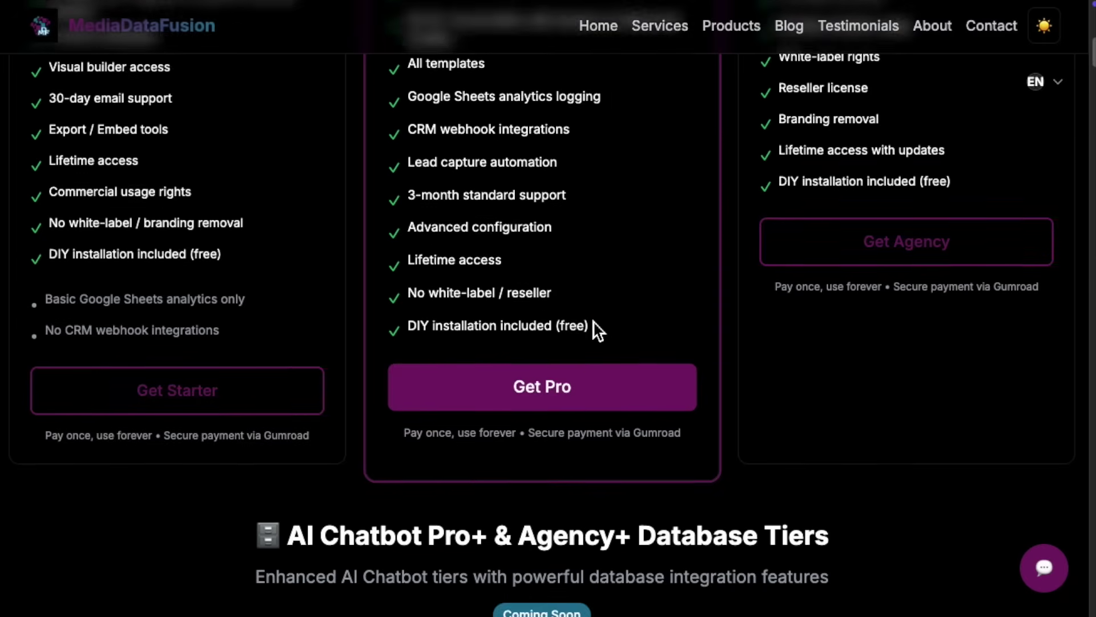
scroll(593, 319, "down", 2)
scroll(593, 324, "down", 3)
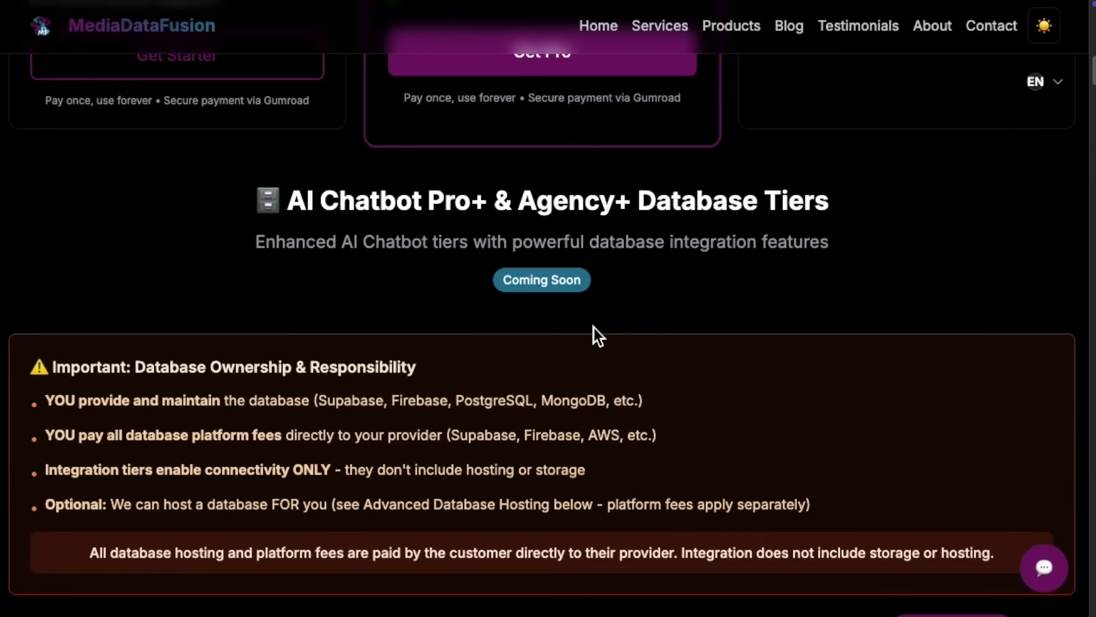
scroll(596, 334, "down", 1)
scroll(593, 332, "down", 1)
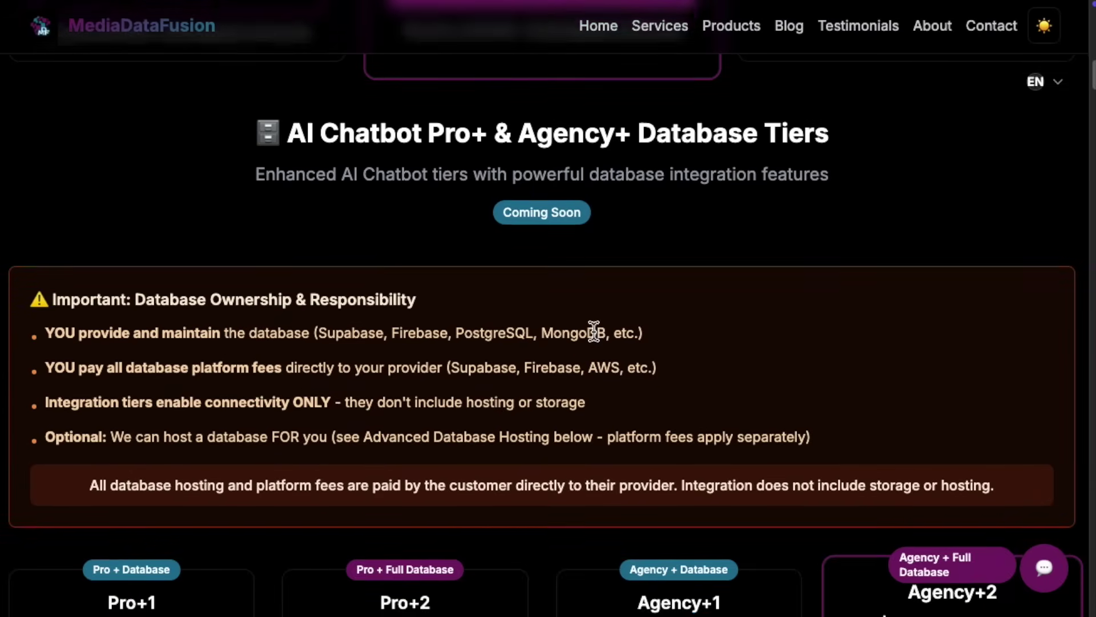
scroll(594, 332, "down", 1)
scroll(596, 335, "down", 2)
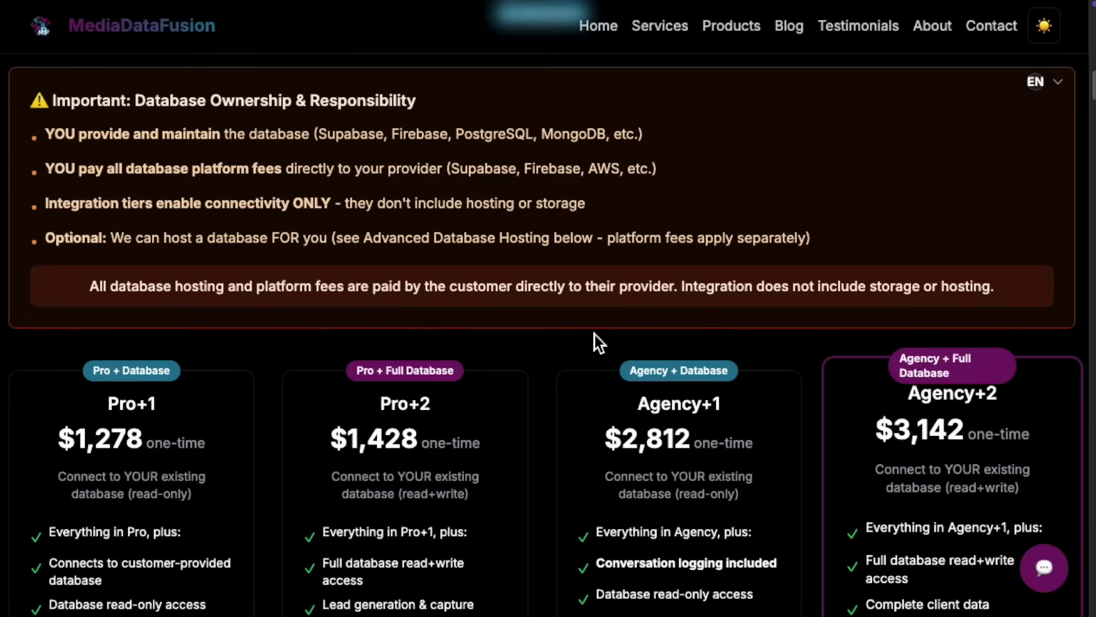
scroll(595, 334, "down", 1)
scroll(595, 336, "down", 2)
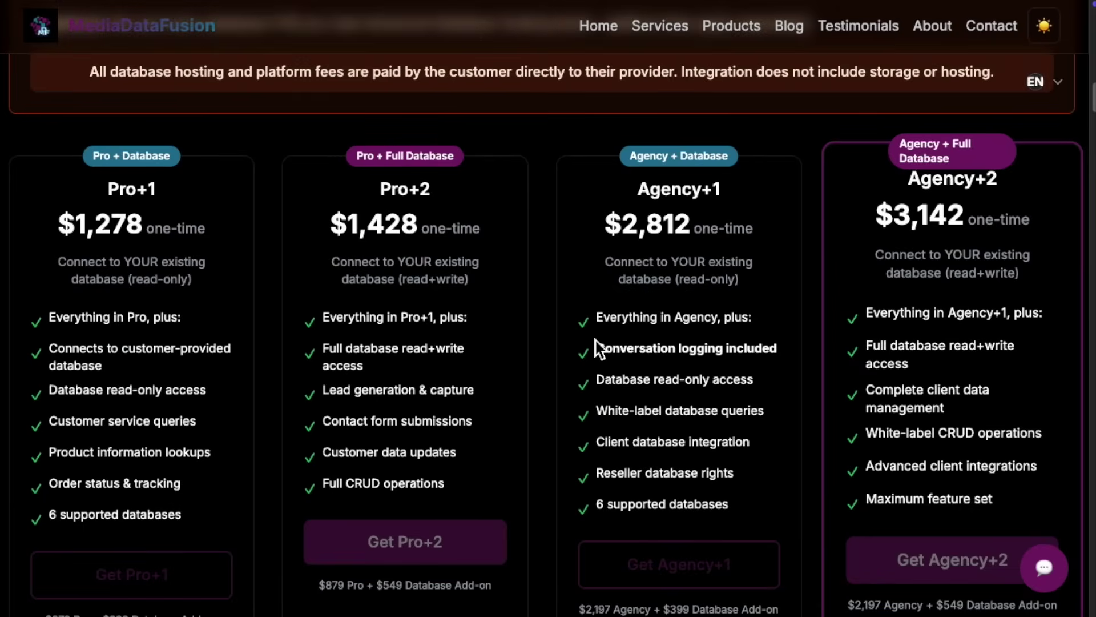
scroll(597, 349, "down", 1)
scroll(597, 352, "down", 1)
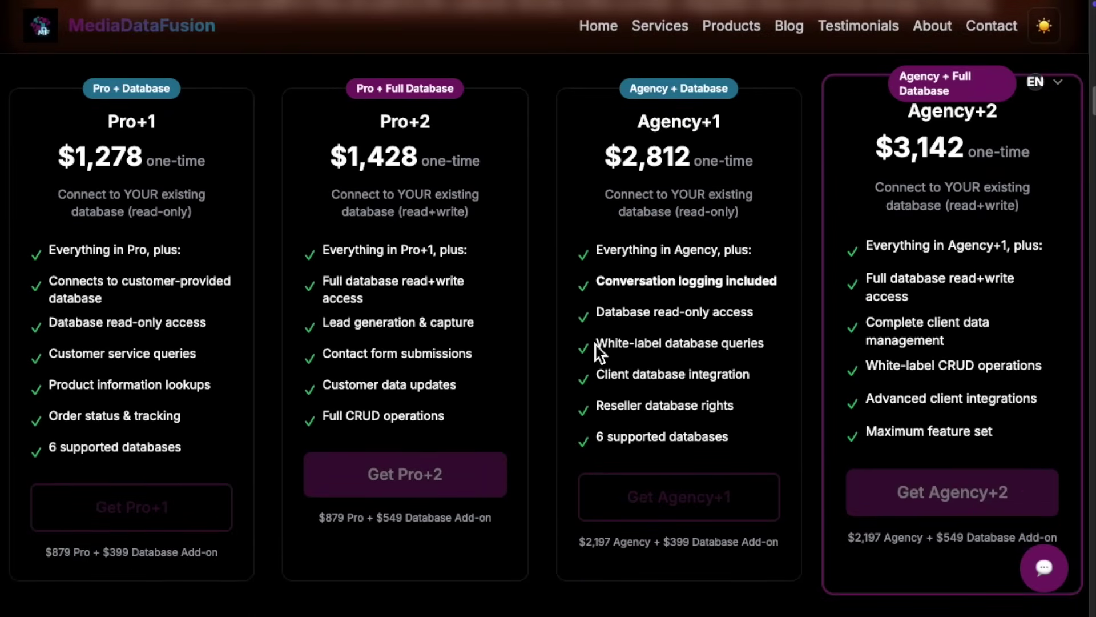
scroll(597, 351, "down", 1)
scroll(596, 351, "down", 2)
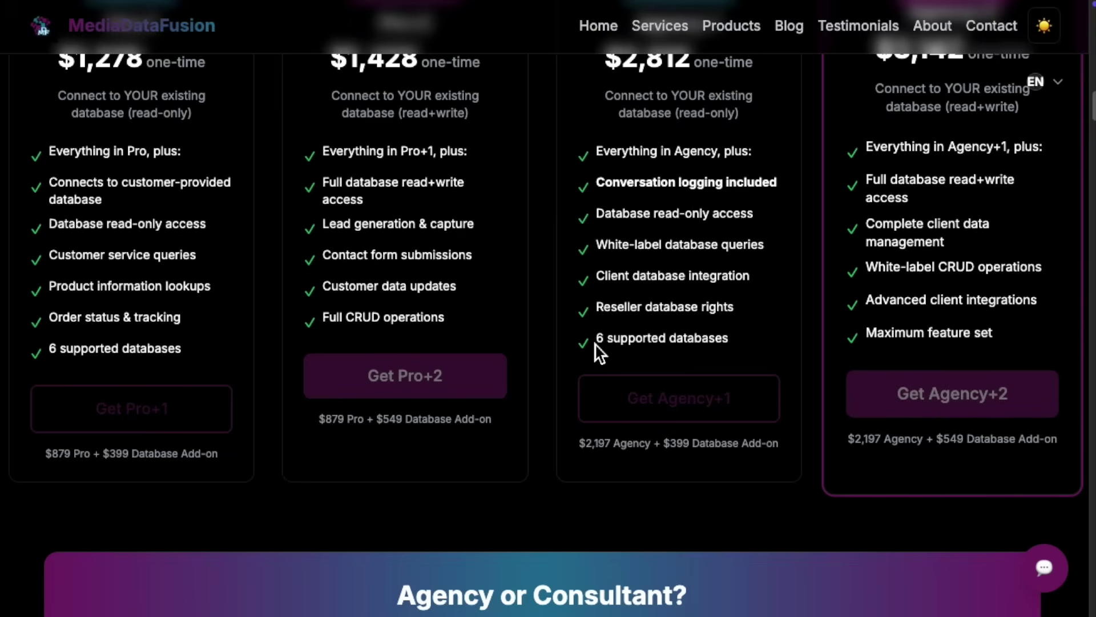
scroll(597, 351, "down", 2)
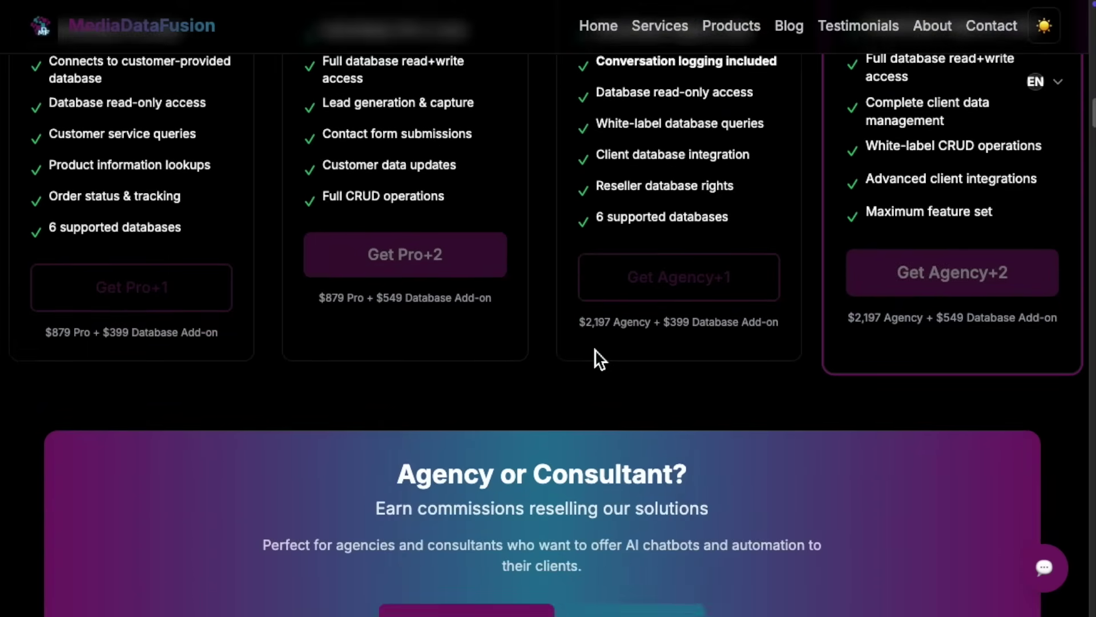
scroll(597, 351, "down", 2)
scroll(598, 361, "down", 2)
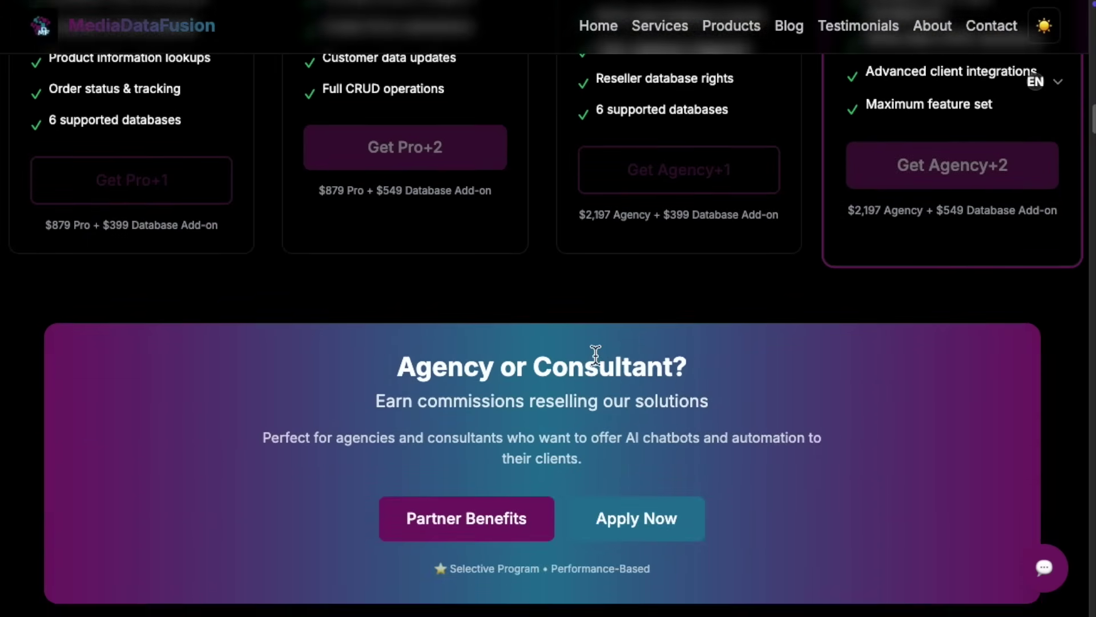
scroll(595, 359, "down", 1)
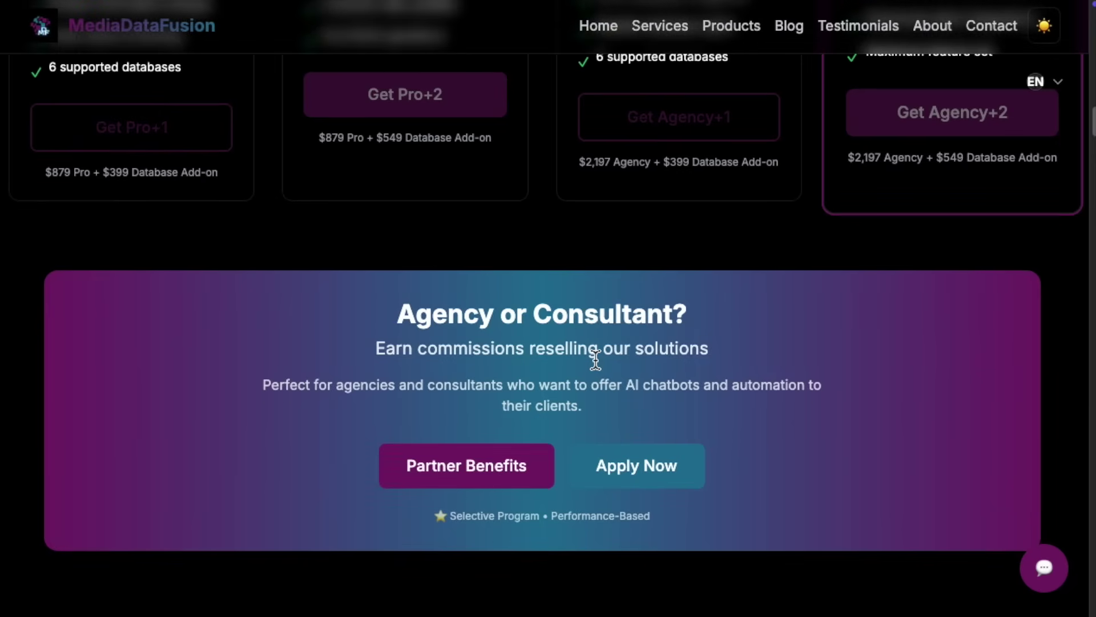
scroll(595, 359, "down", 1)
scroll(595, 358, "down", 1)
scroll(595, 362, "down", 1)
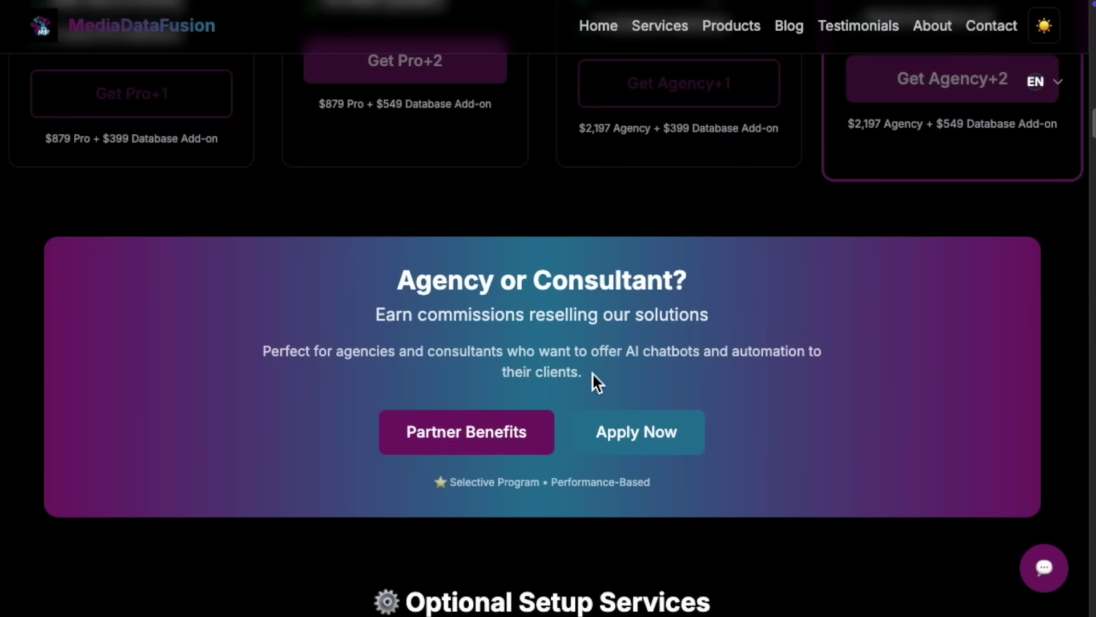
scroll(592, 372, "down", 1)
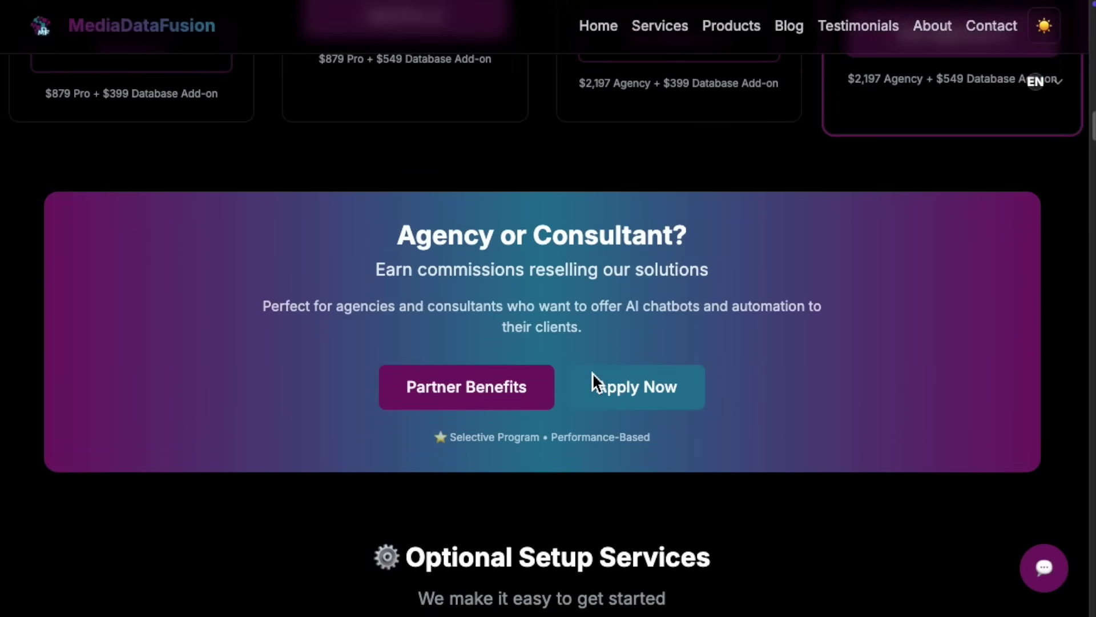
scroll(591, 374, "down", 1)
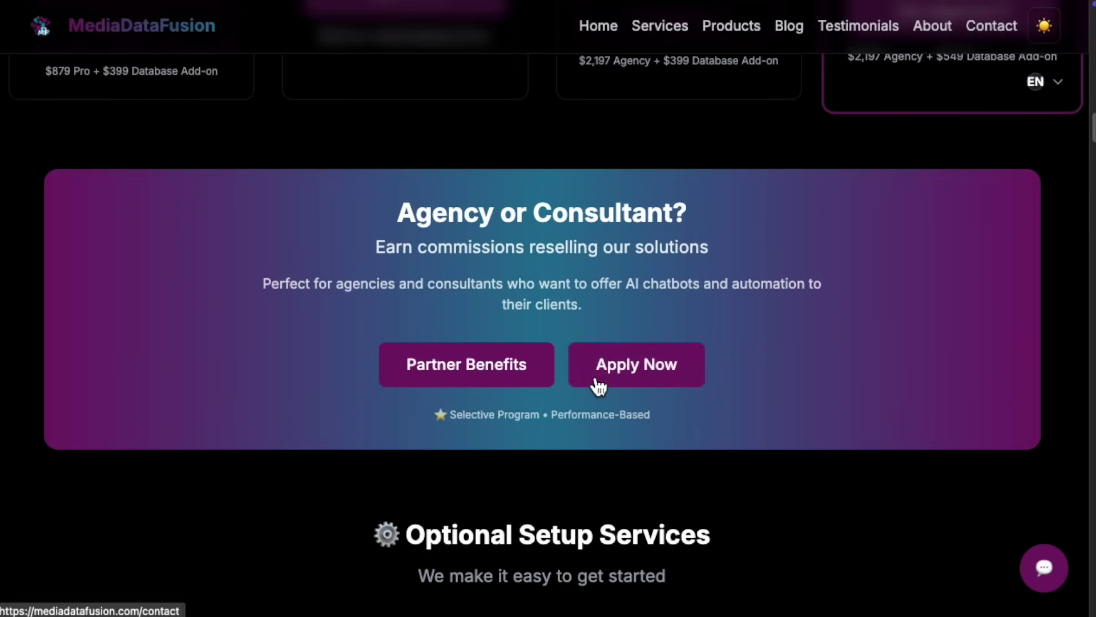
scroll(597, 385, "down", 1)
scroll(597, 387, "down", 1)
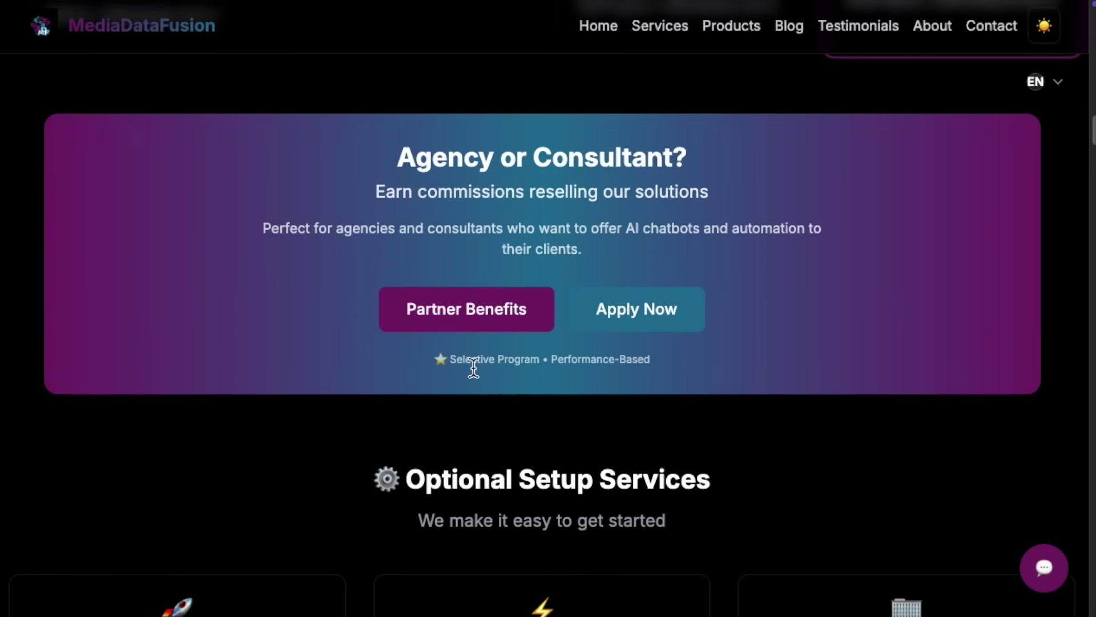
Open Partner Benefits from the Agency or Consultant? reseller banner
left_click(454, 330)
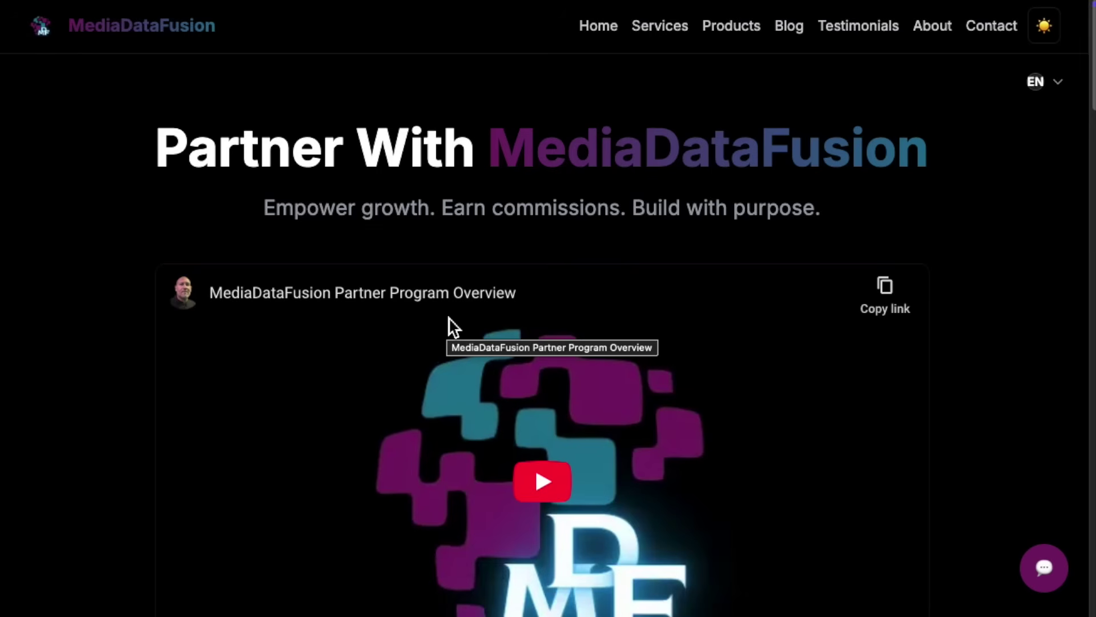
scroll(450, 320, "down", 1)
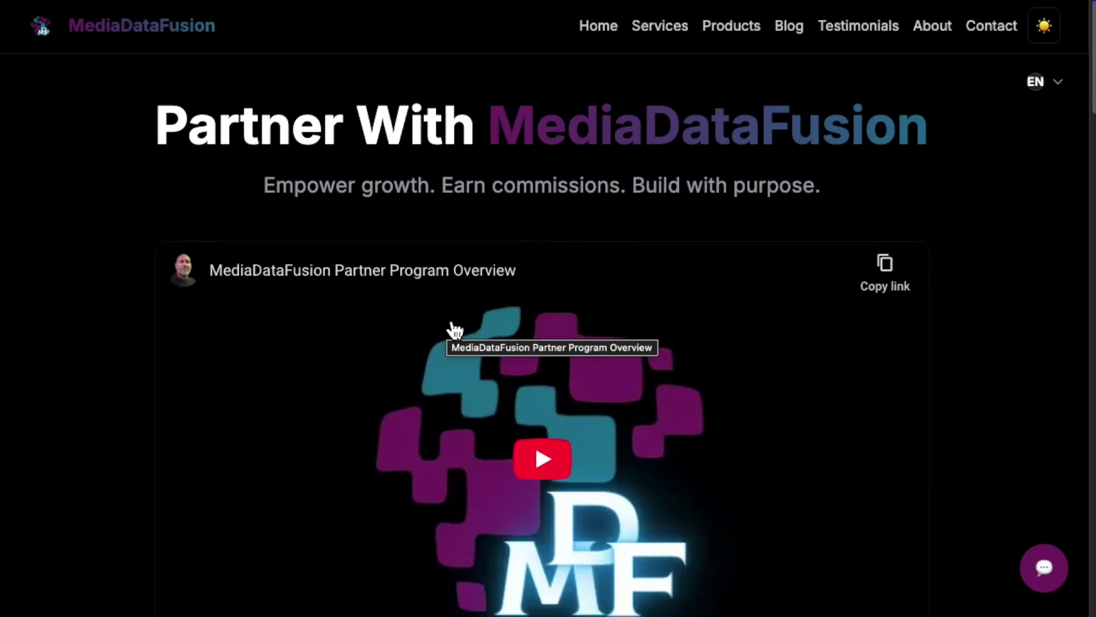
scroll(454, 332, "down", 1)
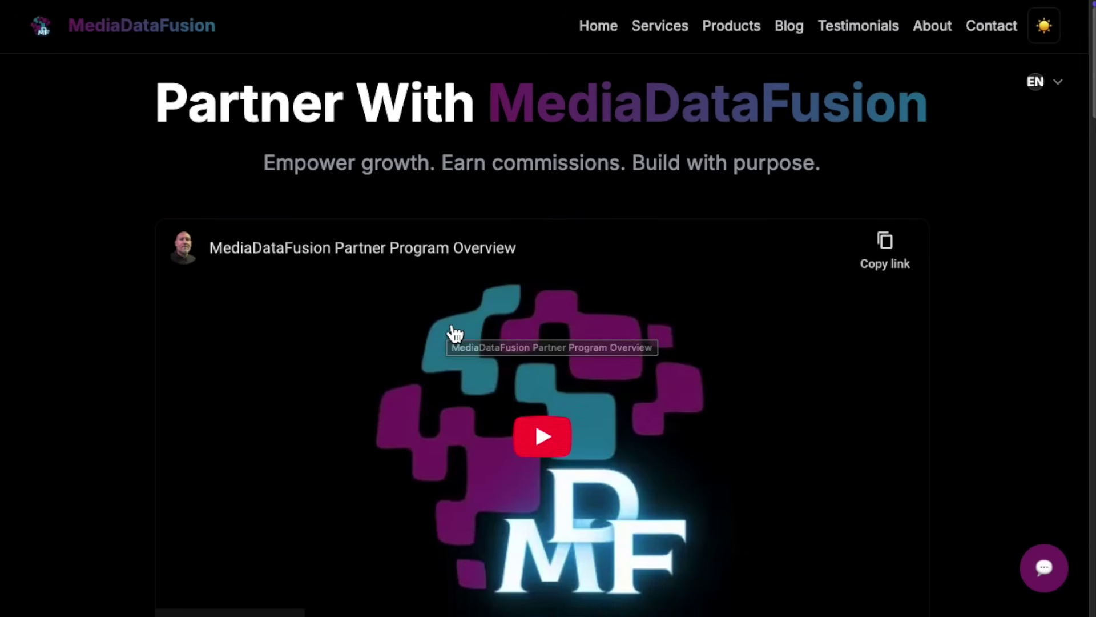
scroll(455, 332, "down", 1)
scroll(455, 334, "down", 1)
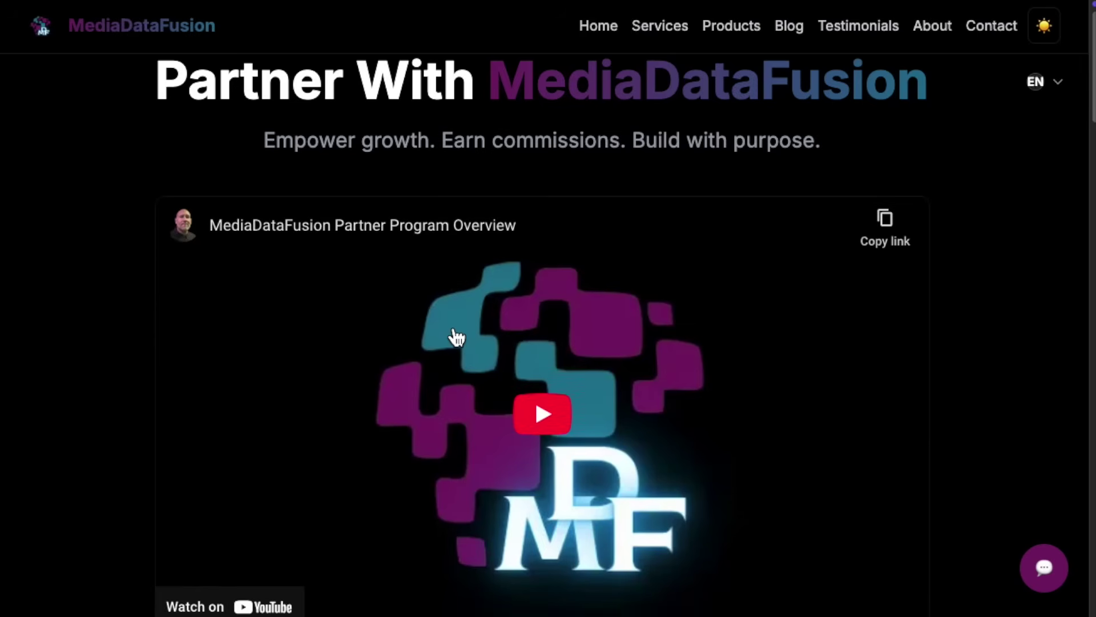